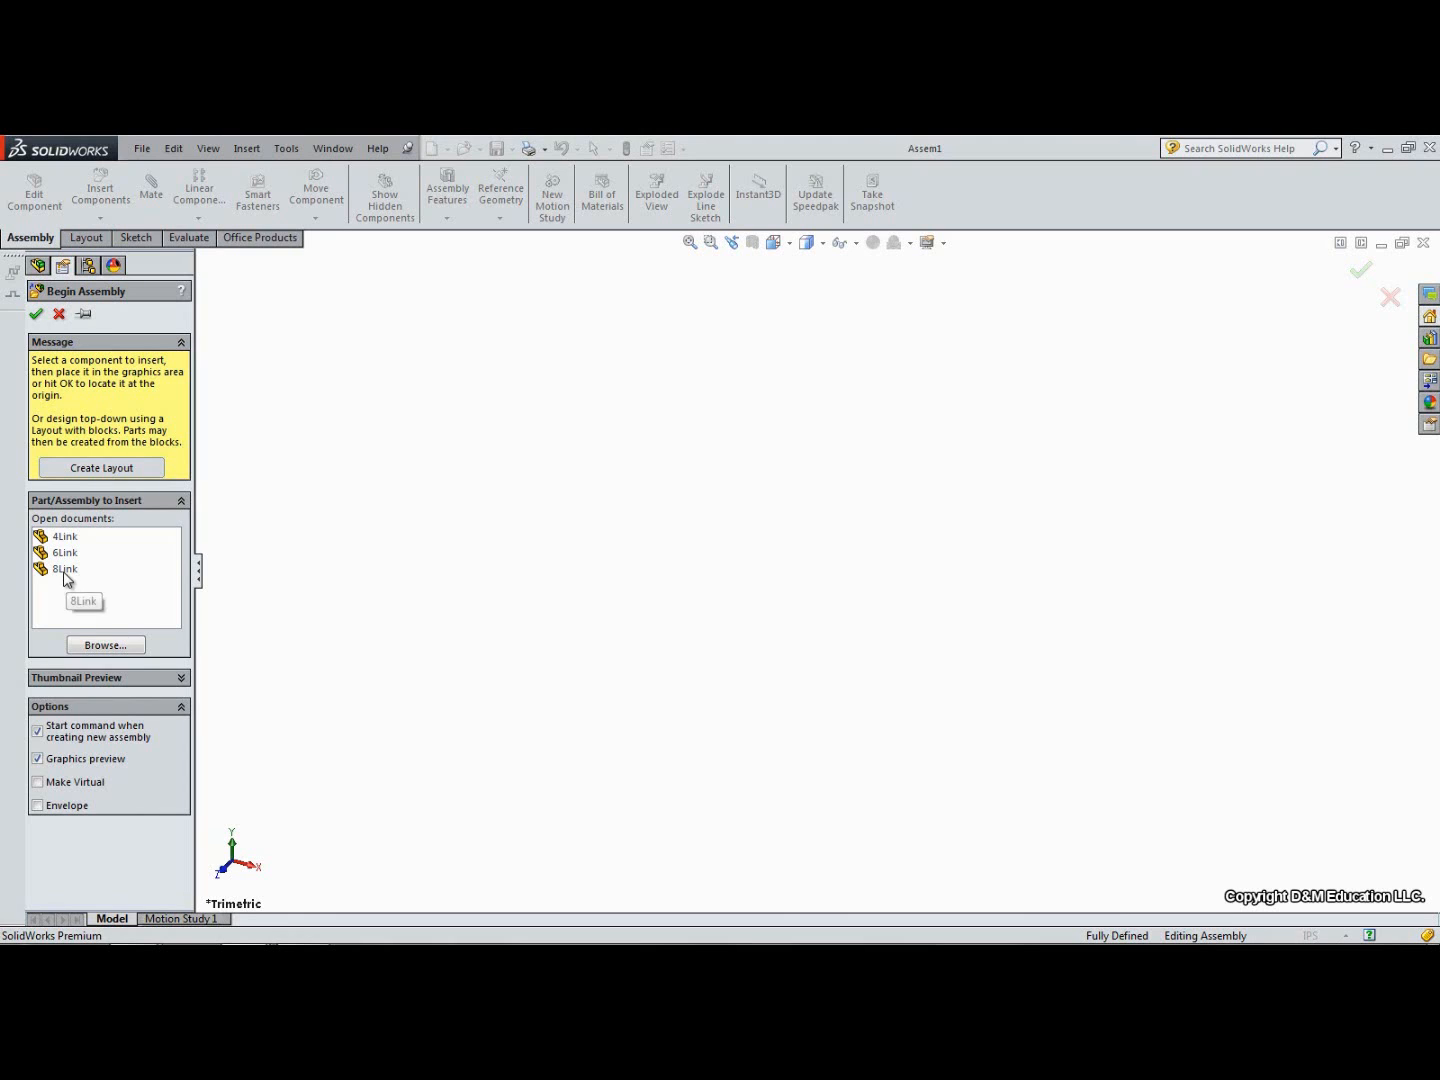
Step: Insert the 8Link part at the assembly origin, displaying the origins only while placing it
left_click(65, 568)
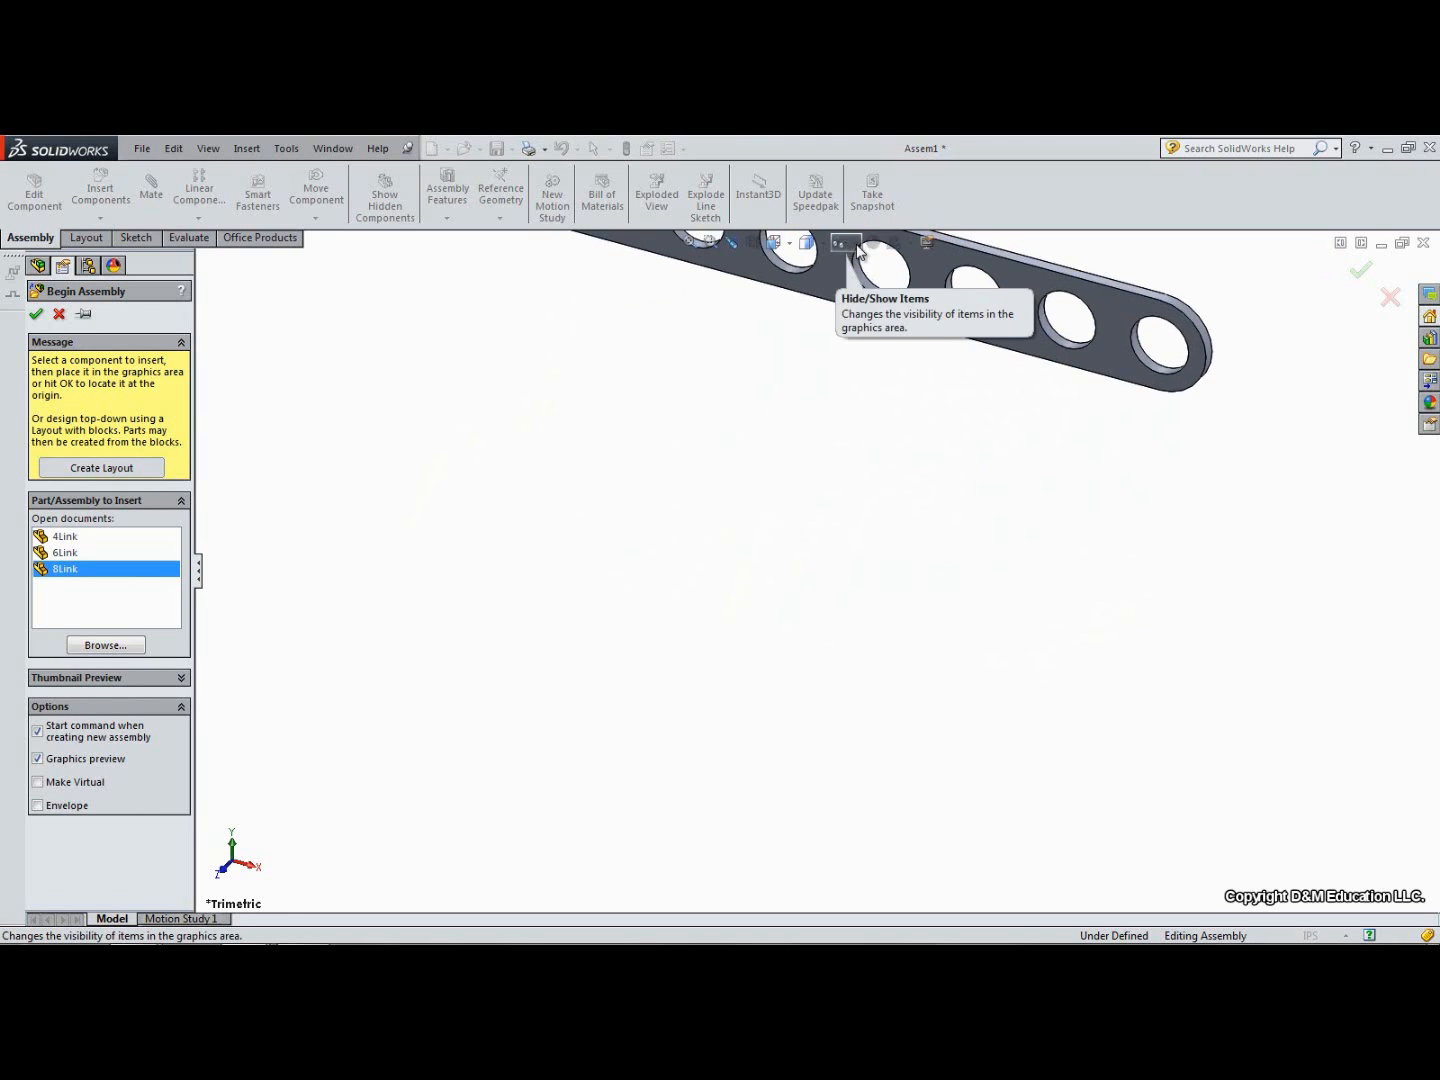
left_click(844, 246)
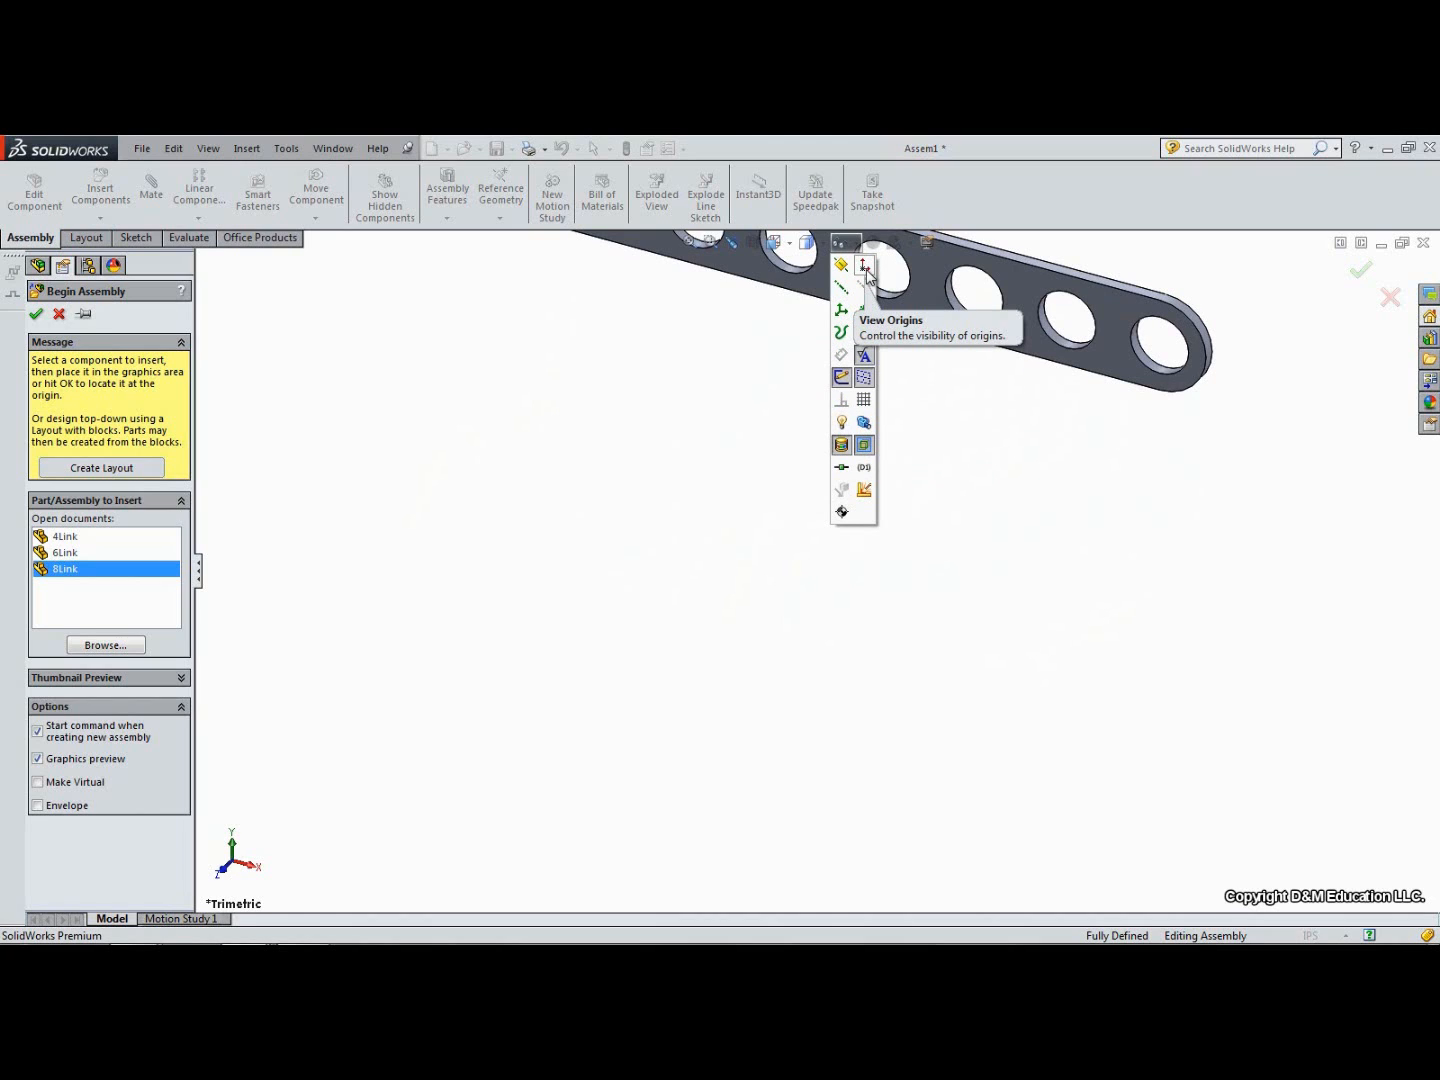
left_click(864, 266)
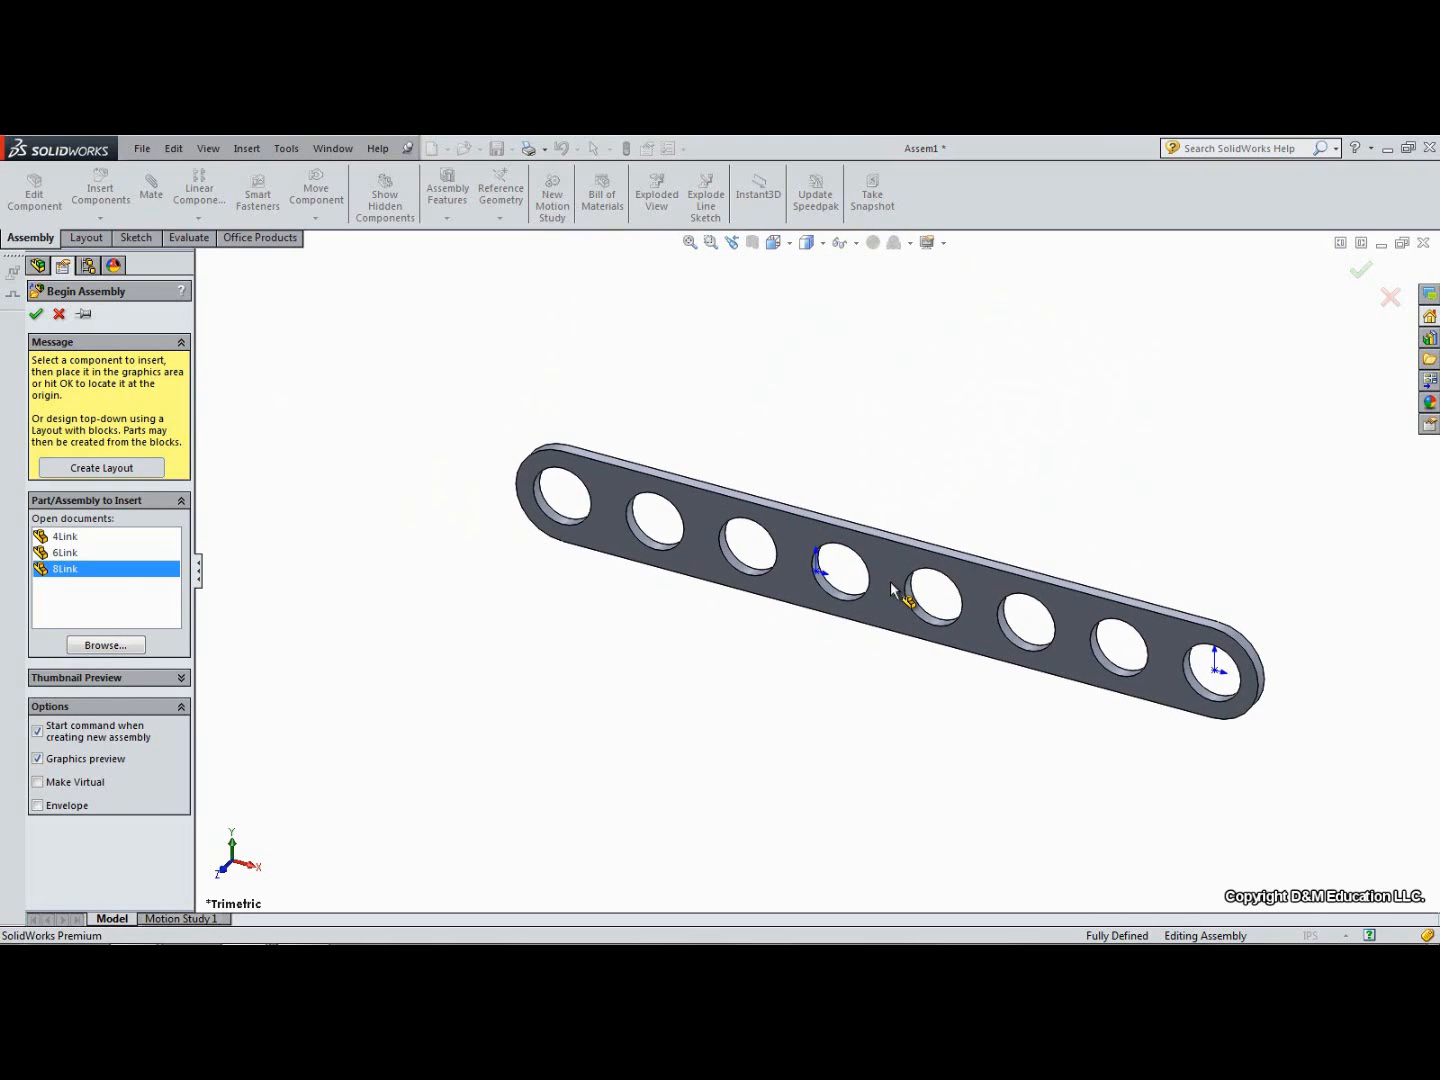
left_click(818, 574)
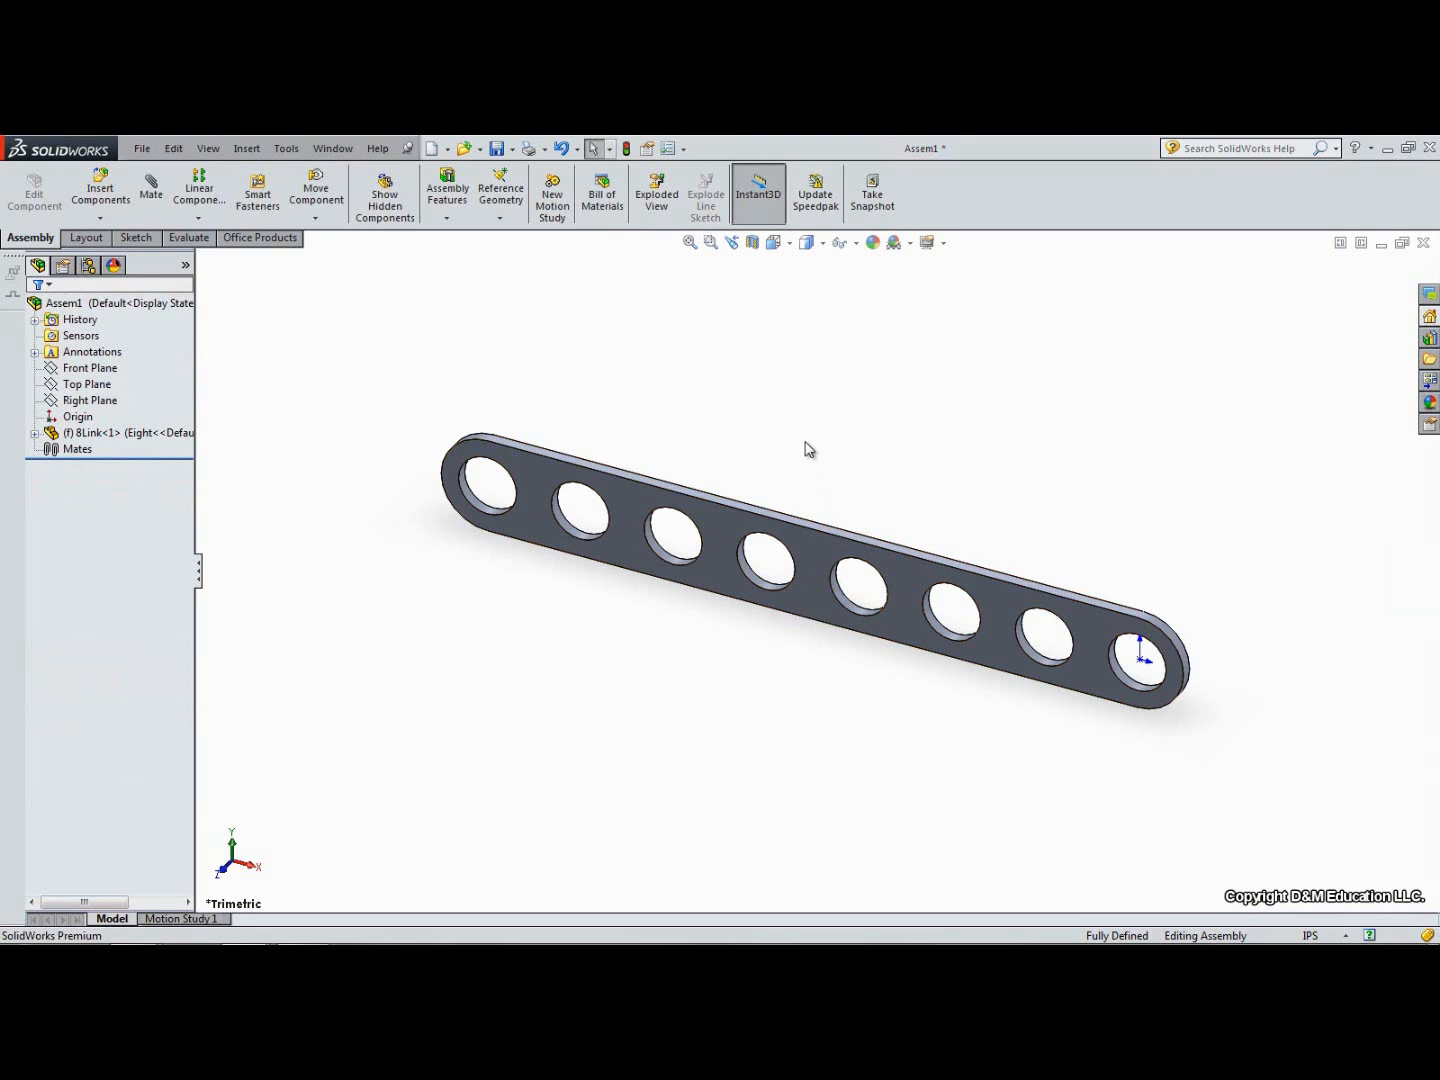
left_click(856, 244)
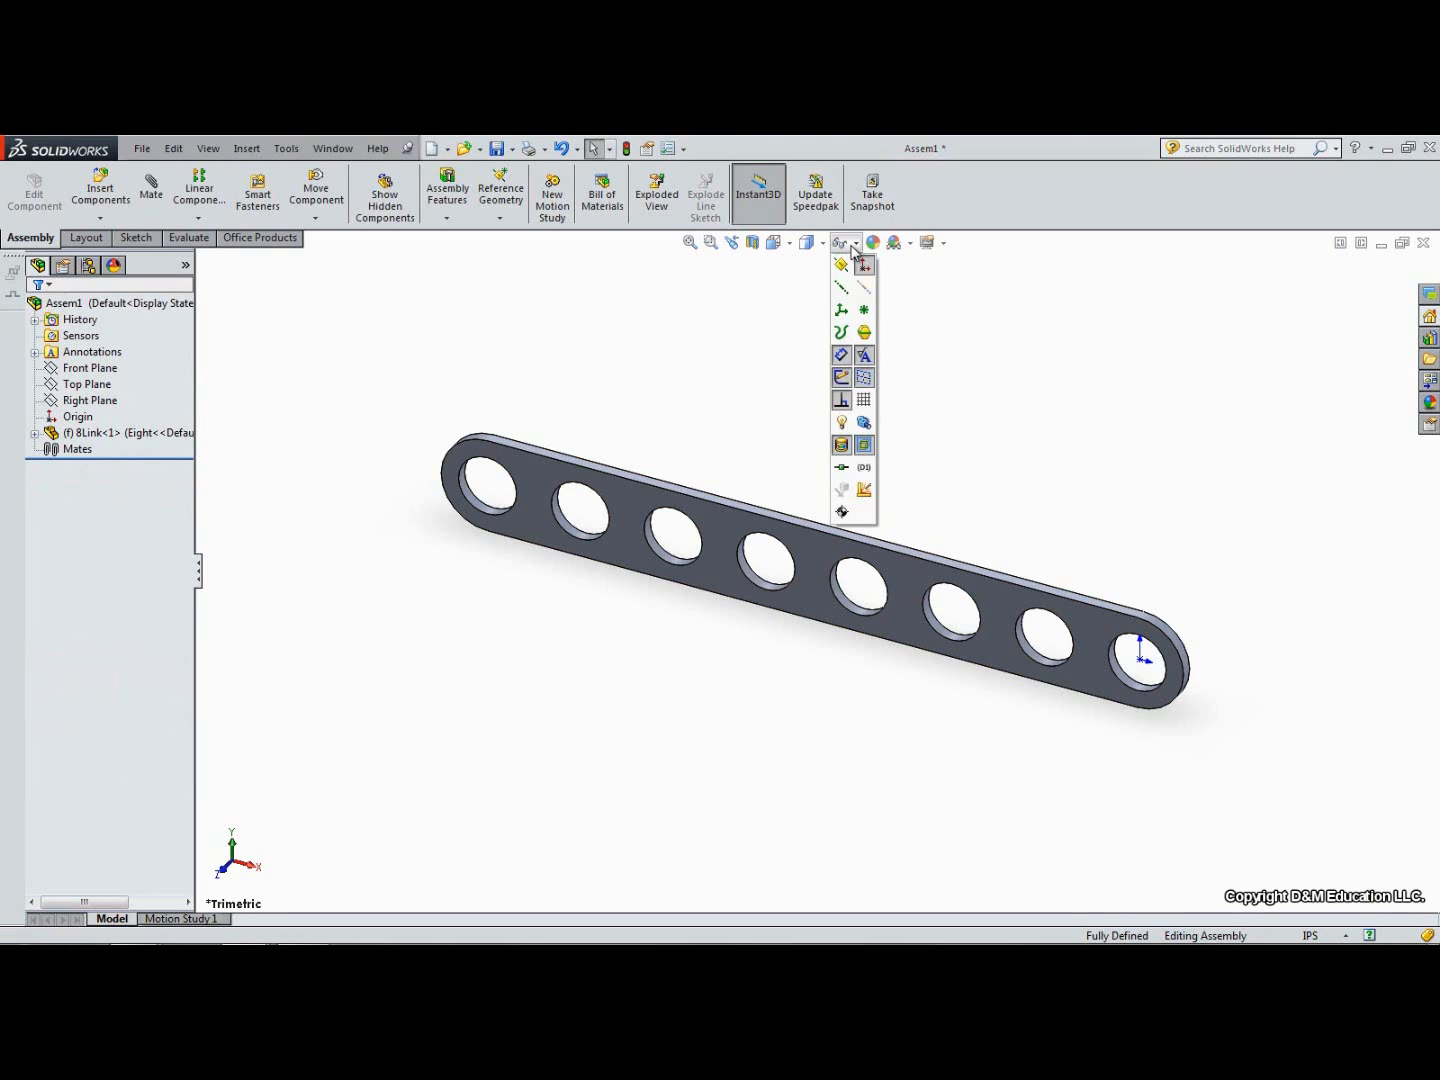
left_click(864, 265)
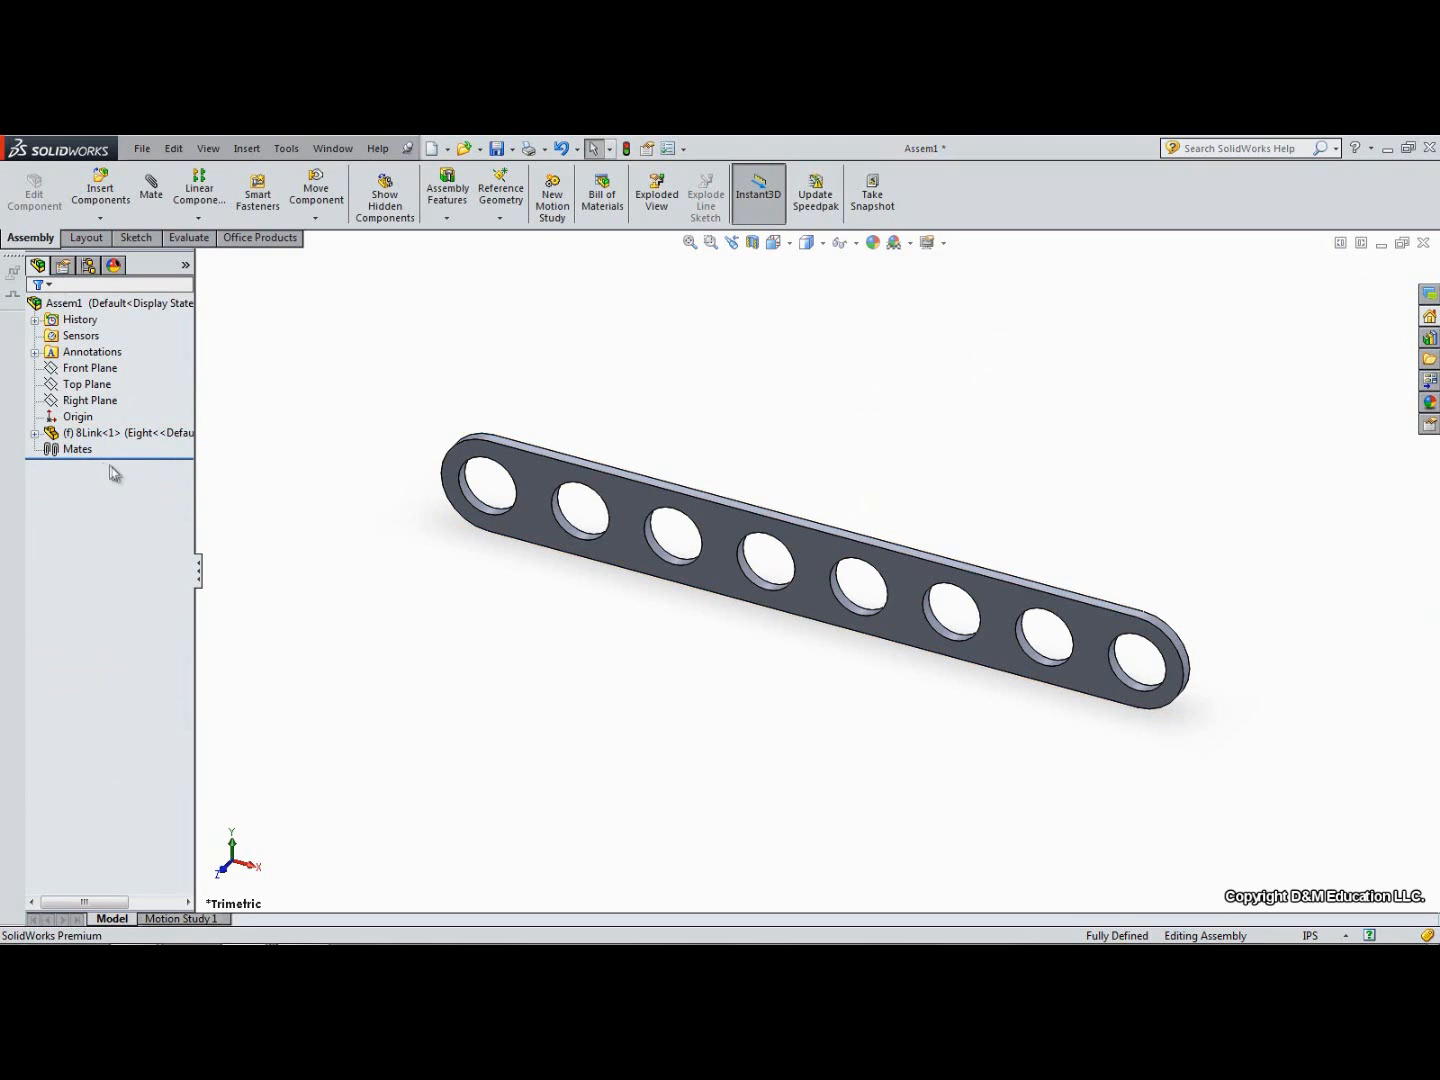
Step: Float the inserted 8Link component and move it slightly away from its placed position
right_click(116, 436)
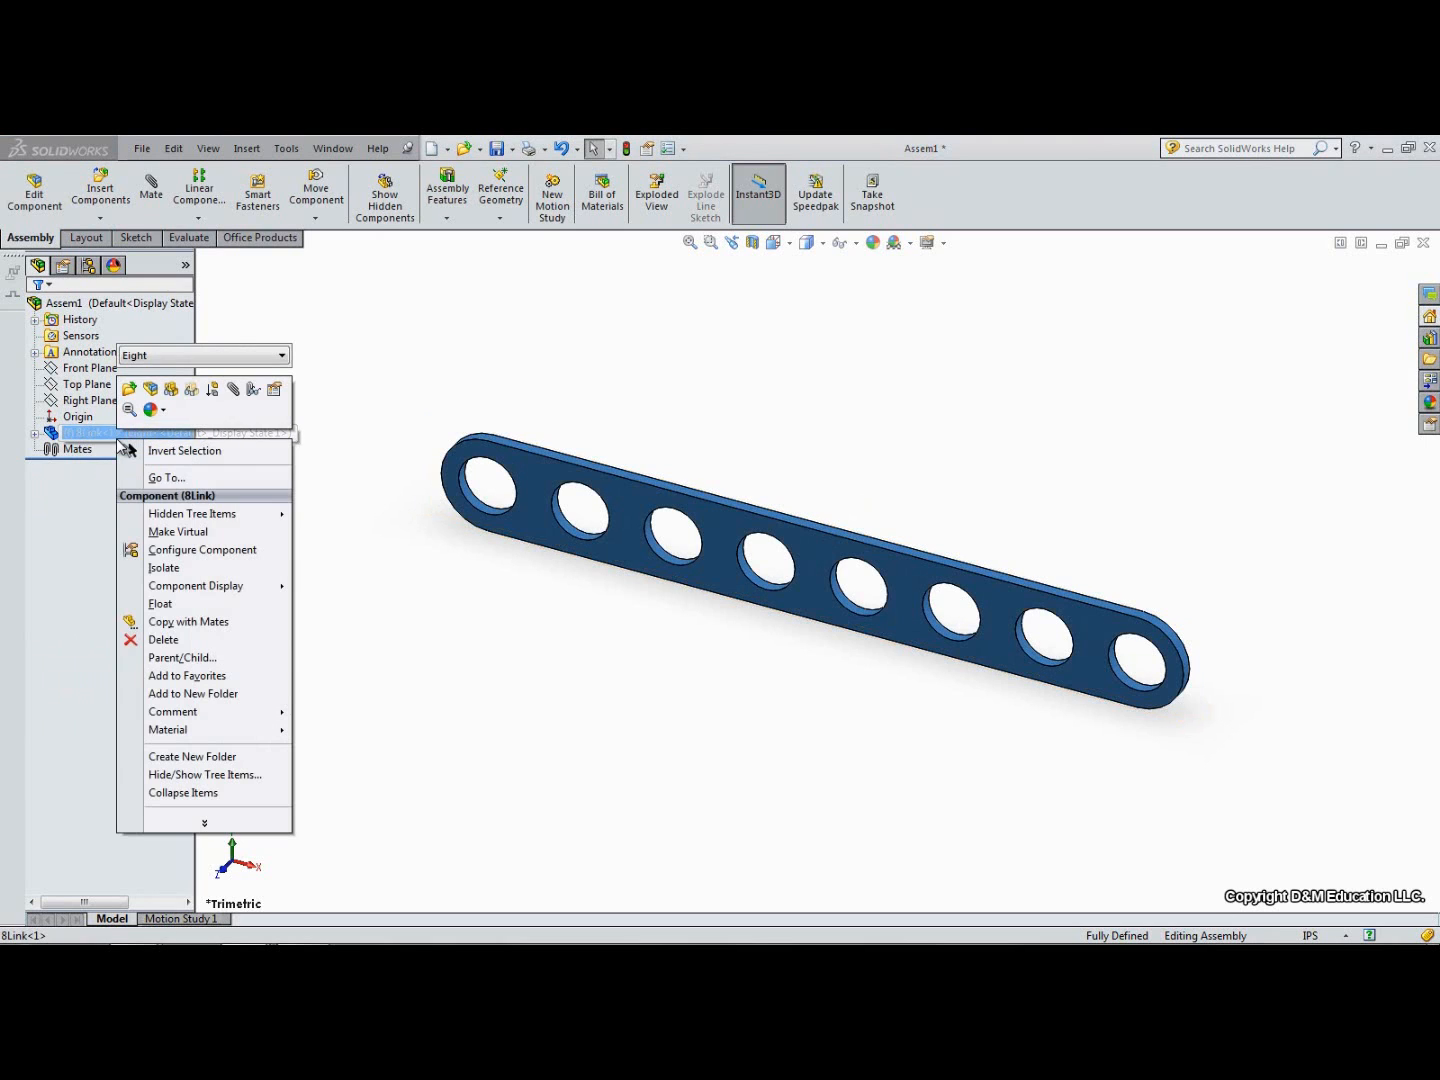
left_click(160, 605)
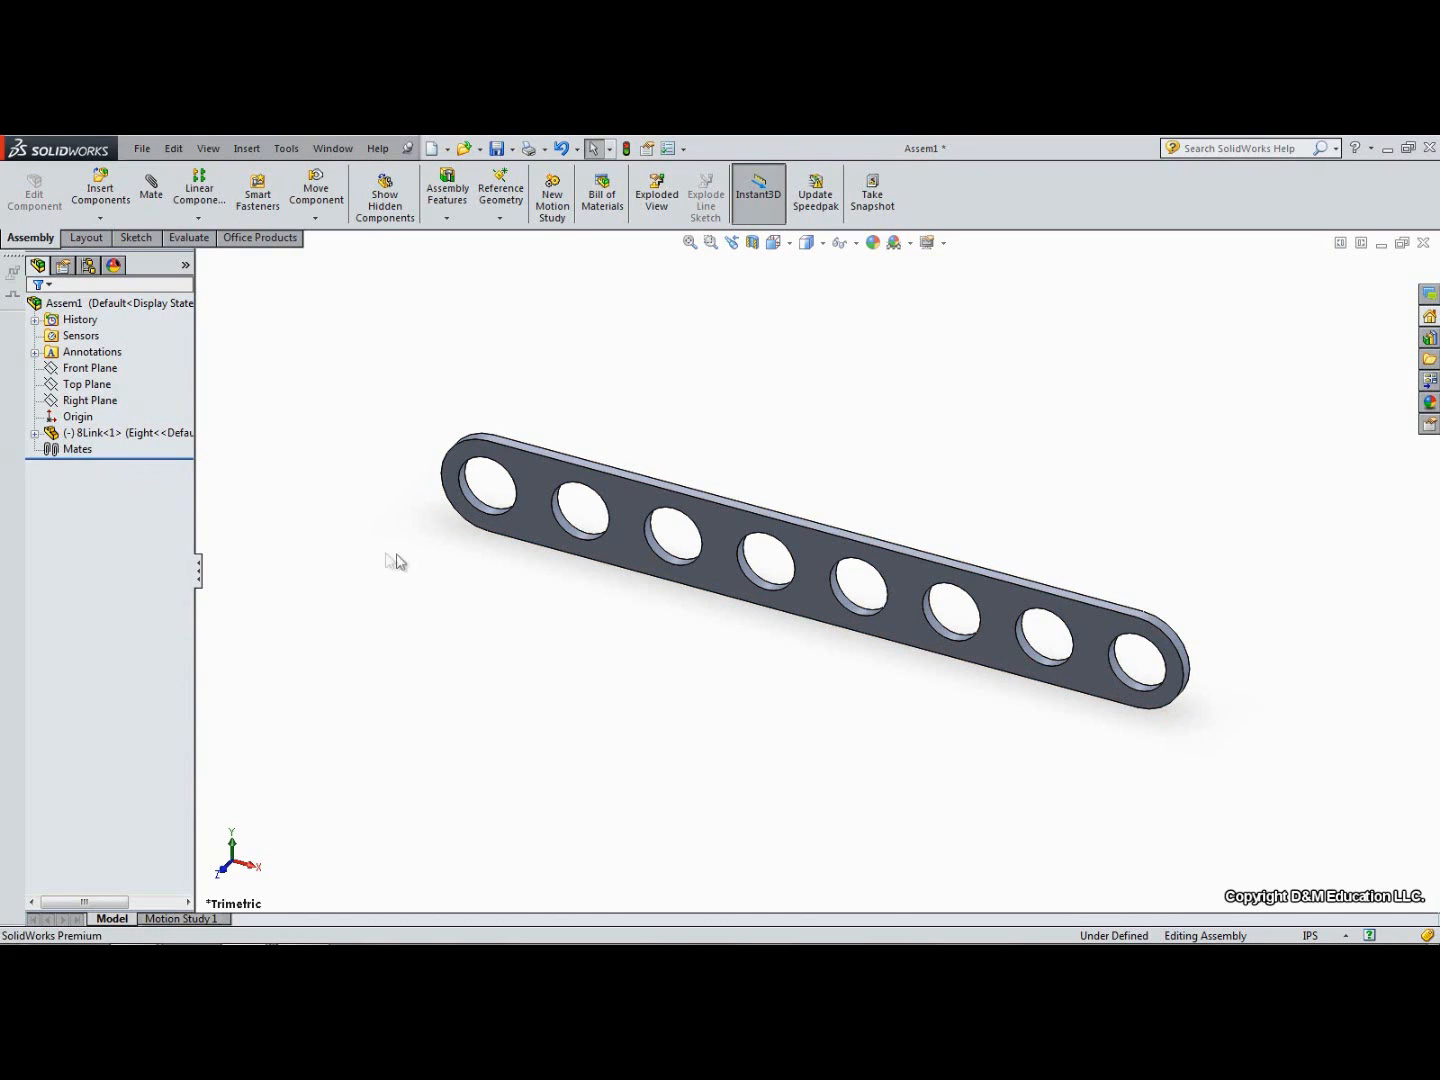
mouse_move(720, 565)
left_mouse_down()
mouse_move(731, 522)
mouse_move(719, 557)
left_mouse_up()
key("Escape")
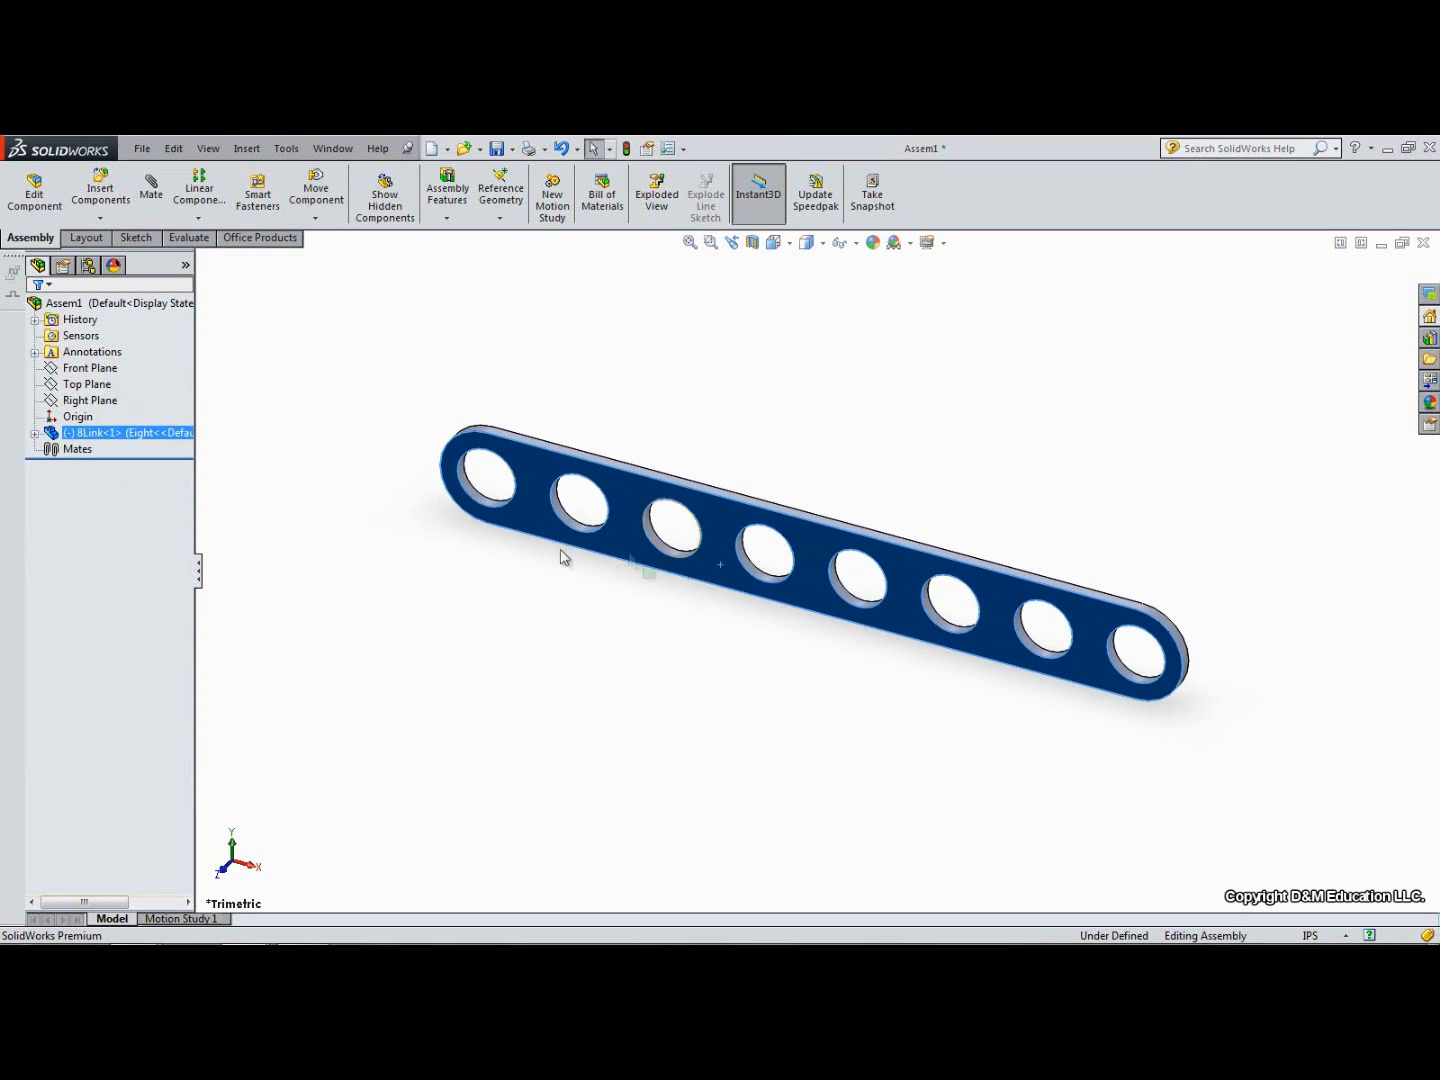
Step: Fix the 8Link component in place
left_click(288, 506)
right_click(163, 433)
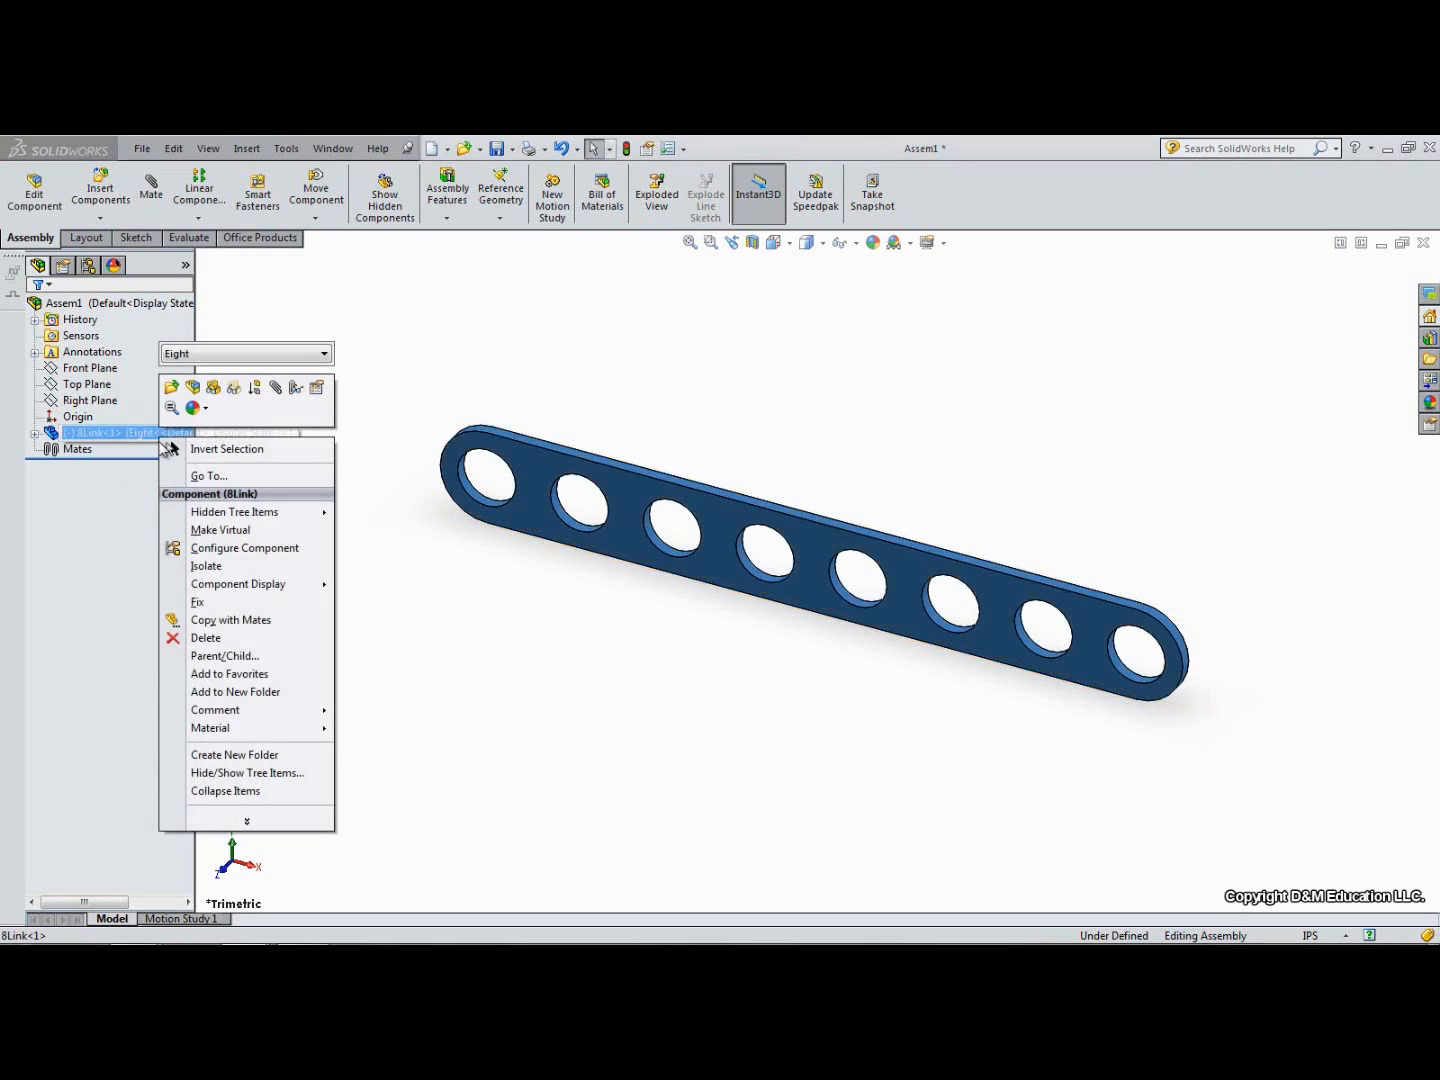
left_click(201, 601)
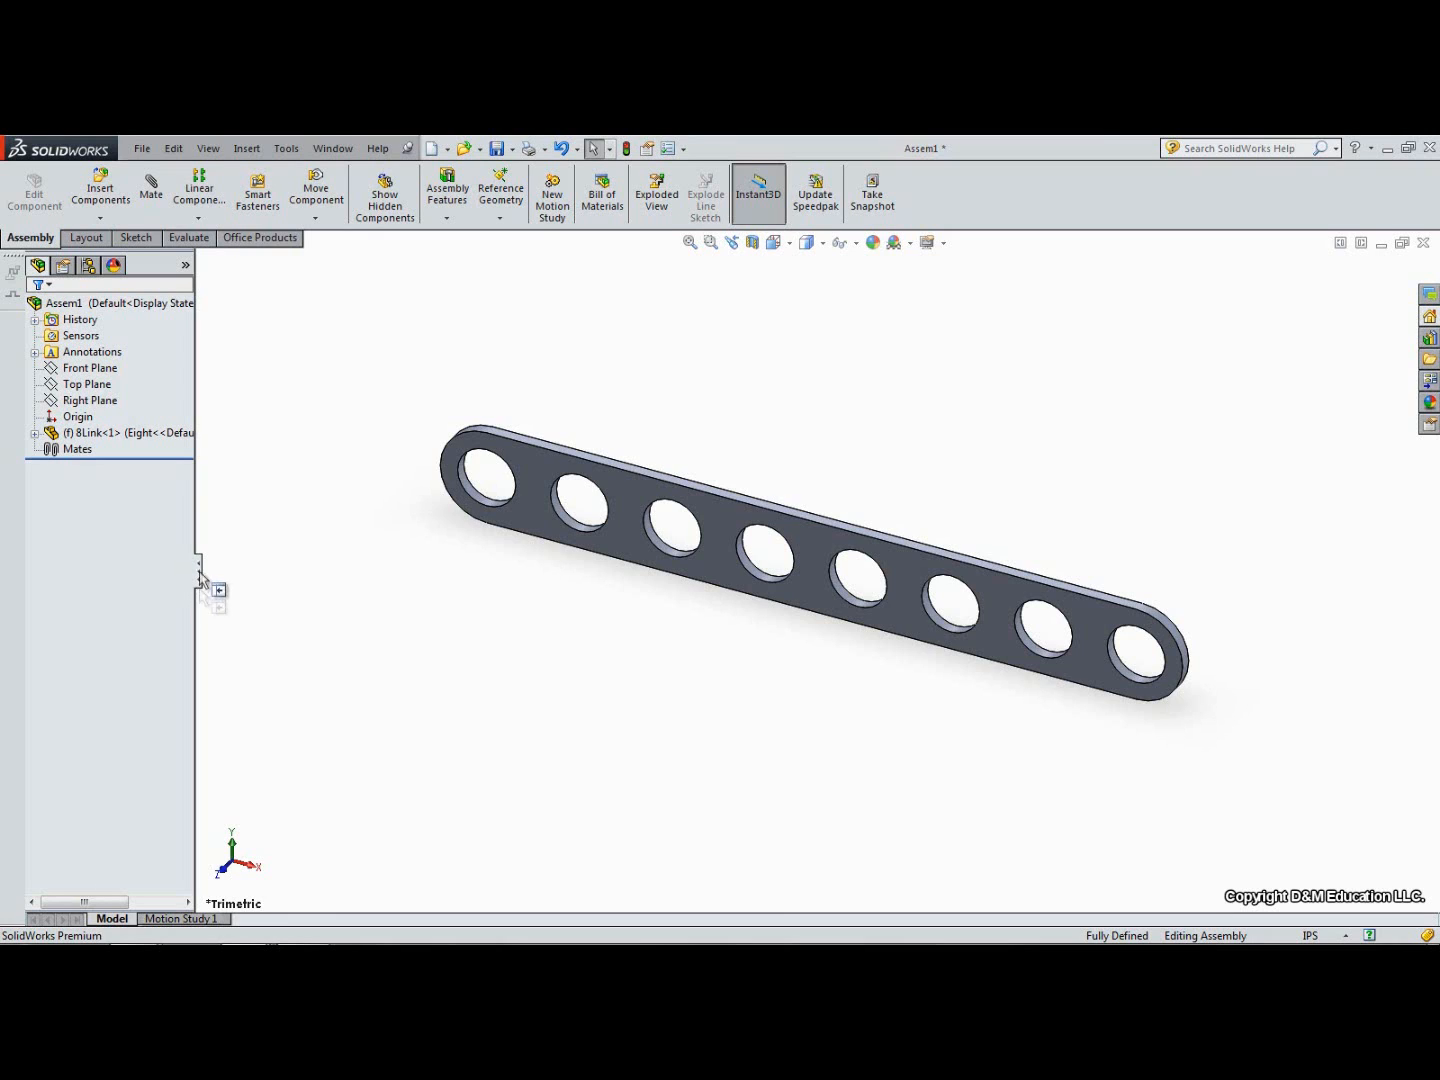
Step: Insert the 6Link, the 4Link and a second 8Link as free components around the fixed 8Link
left_click(110, 203)
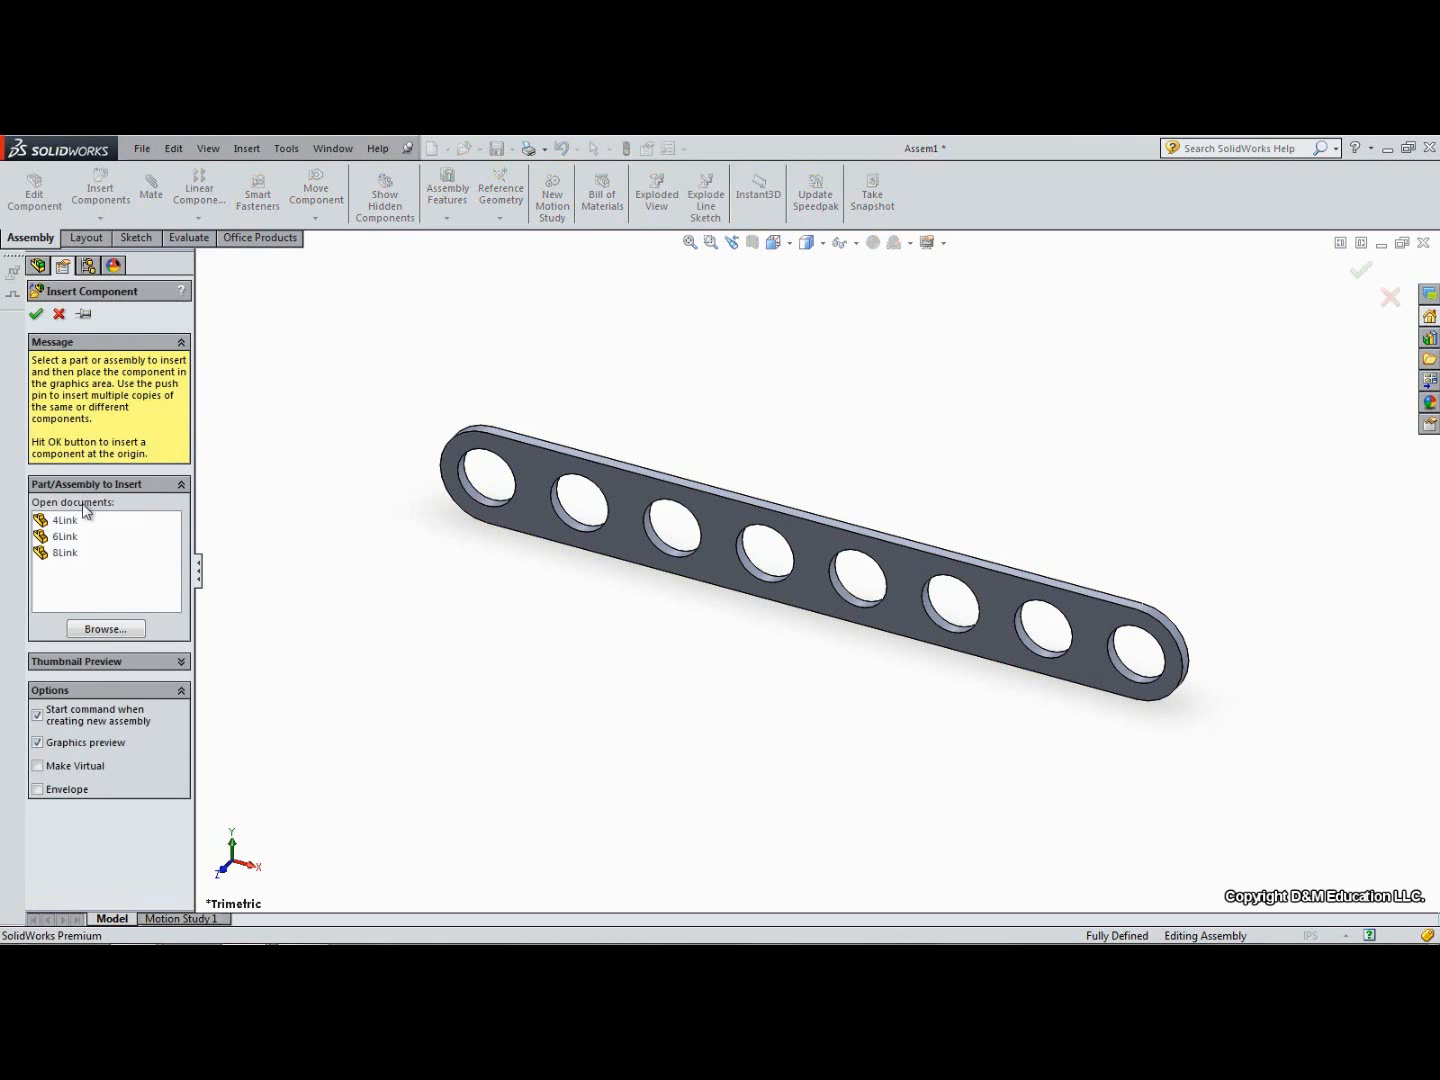
left_click(66, 536)
left_click(640, 356)
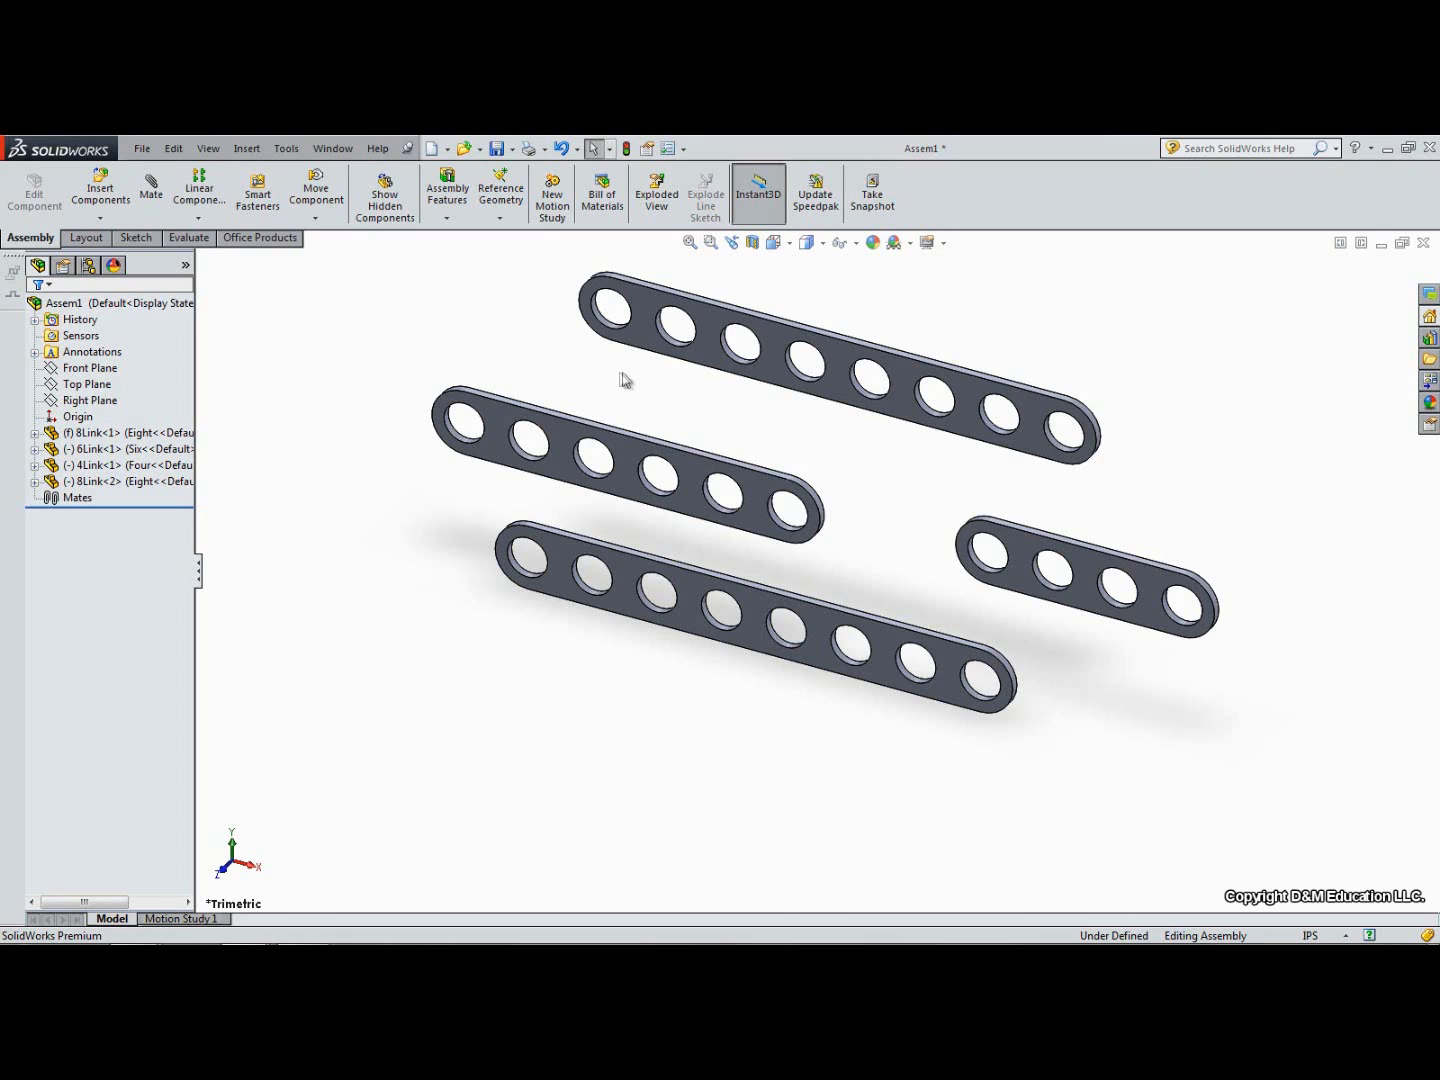
left_click(153, 208)
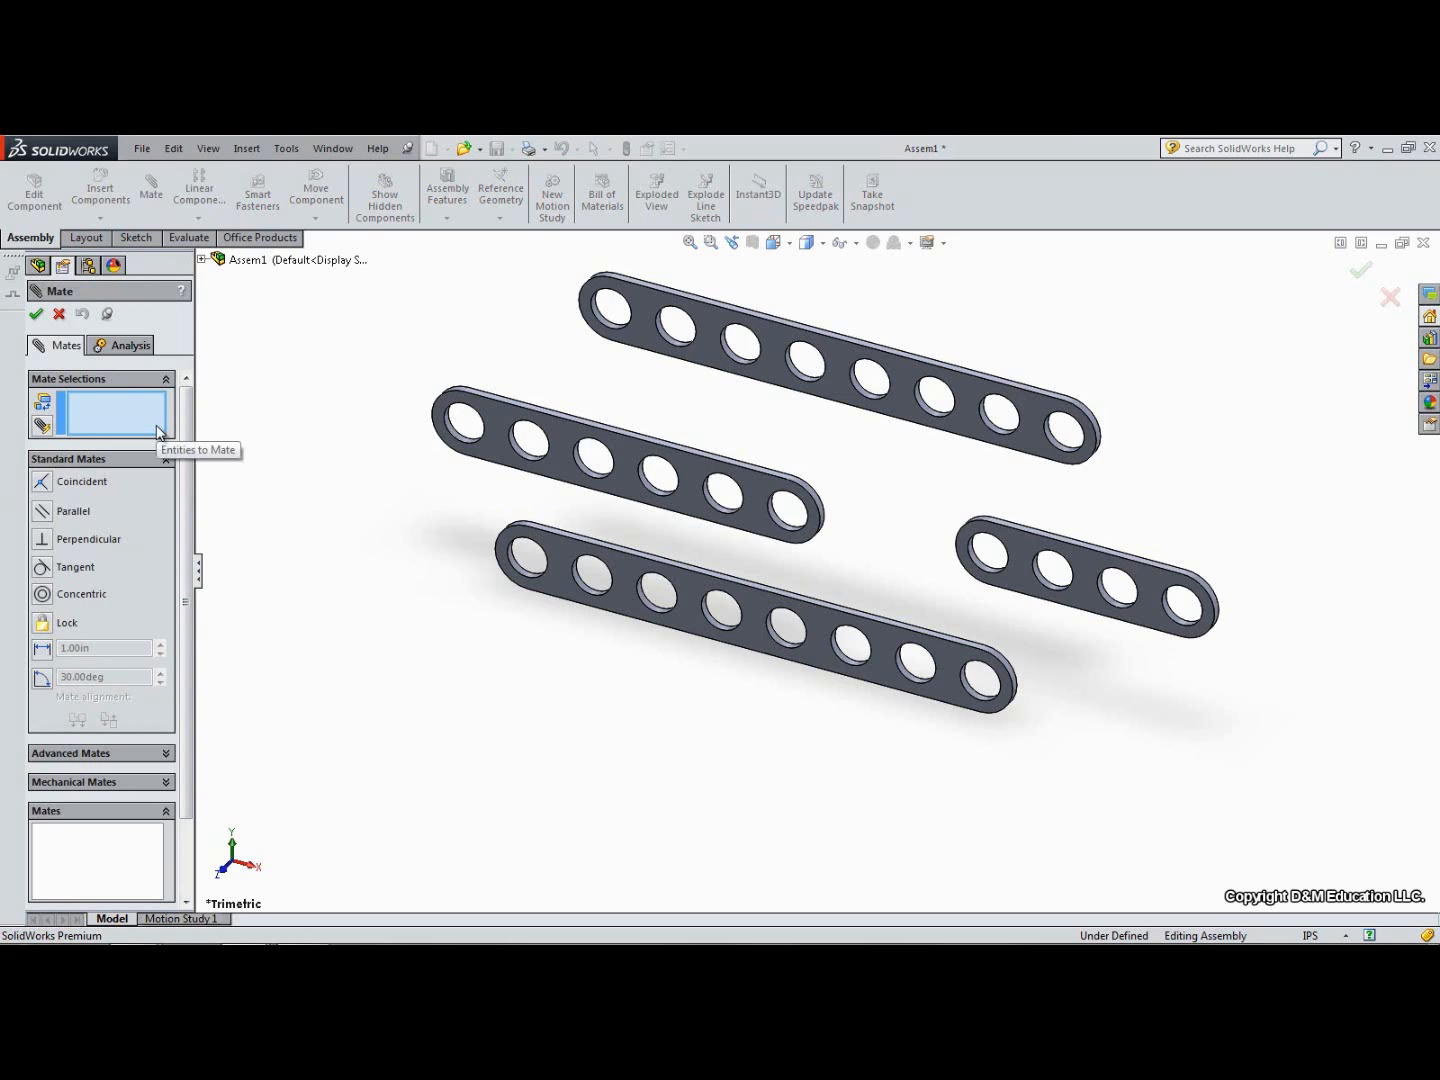
left_click(462, 450)
left_click(546, 535)
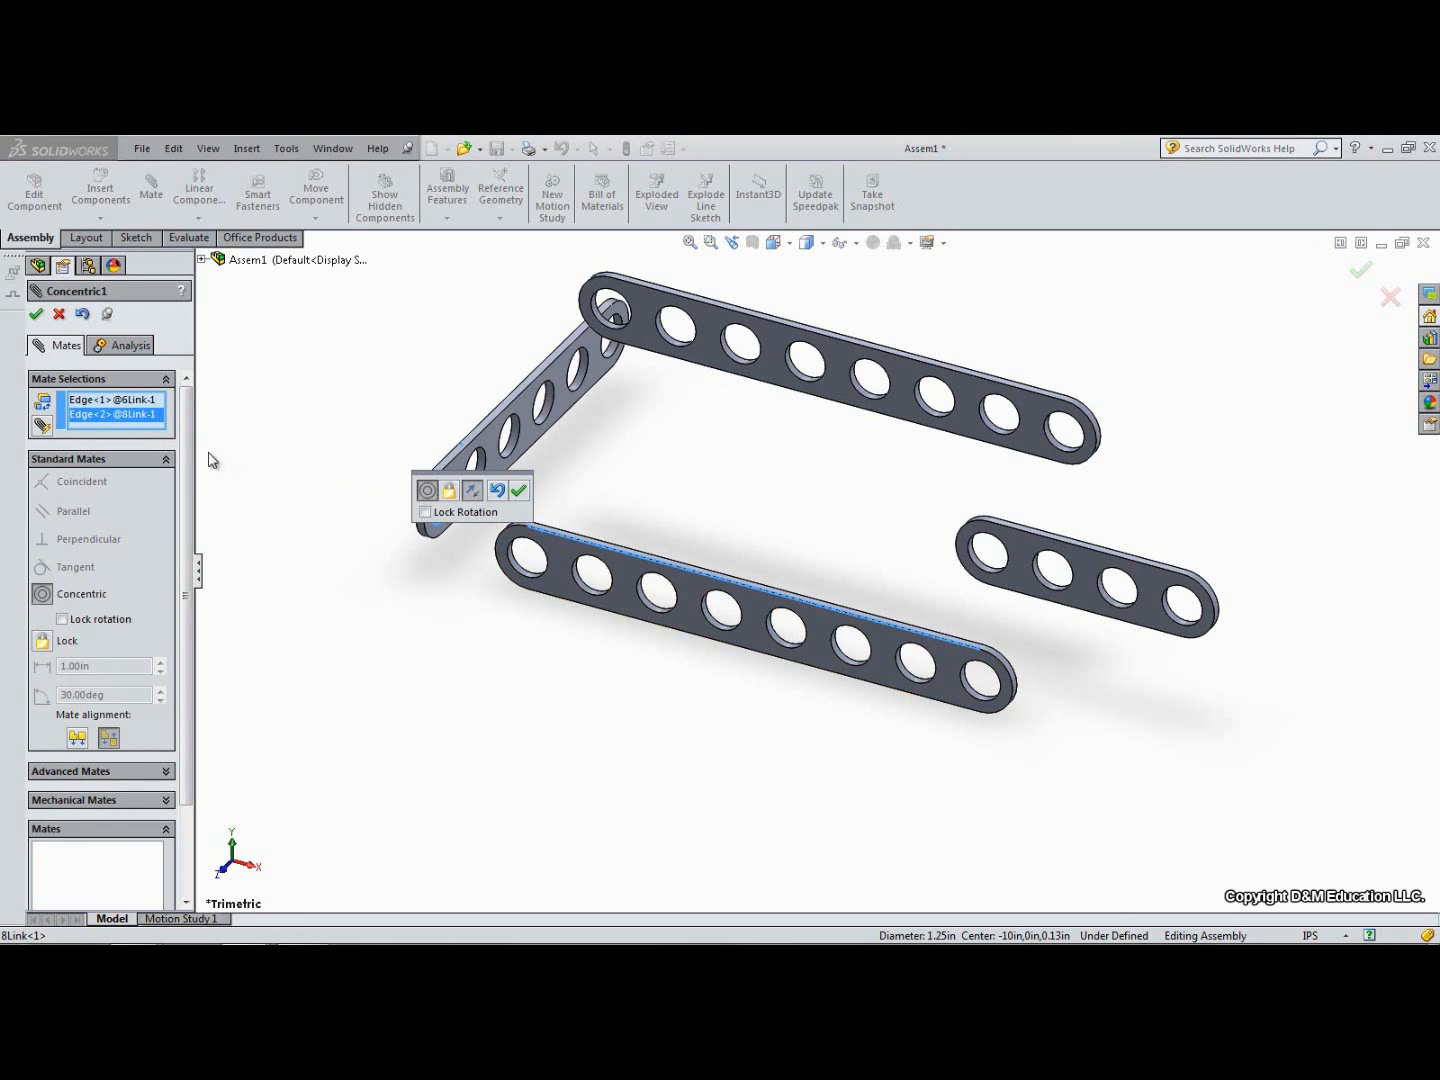
right_click(141, 424)
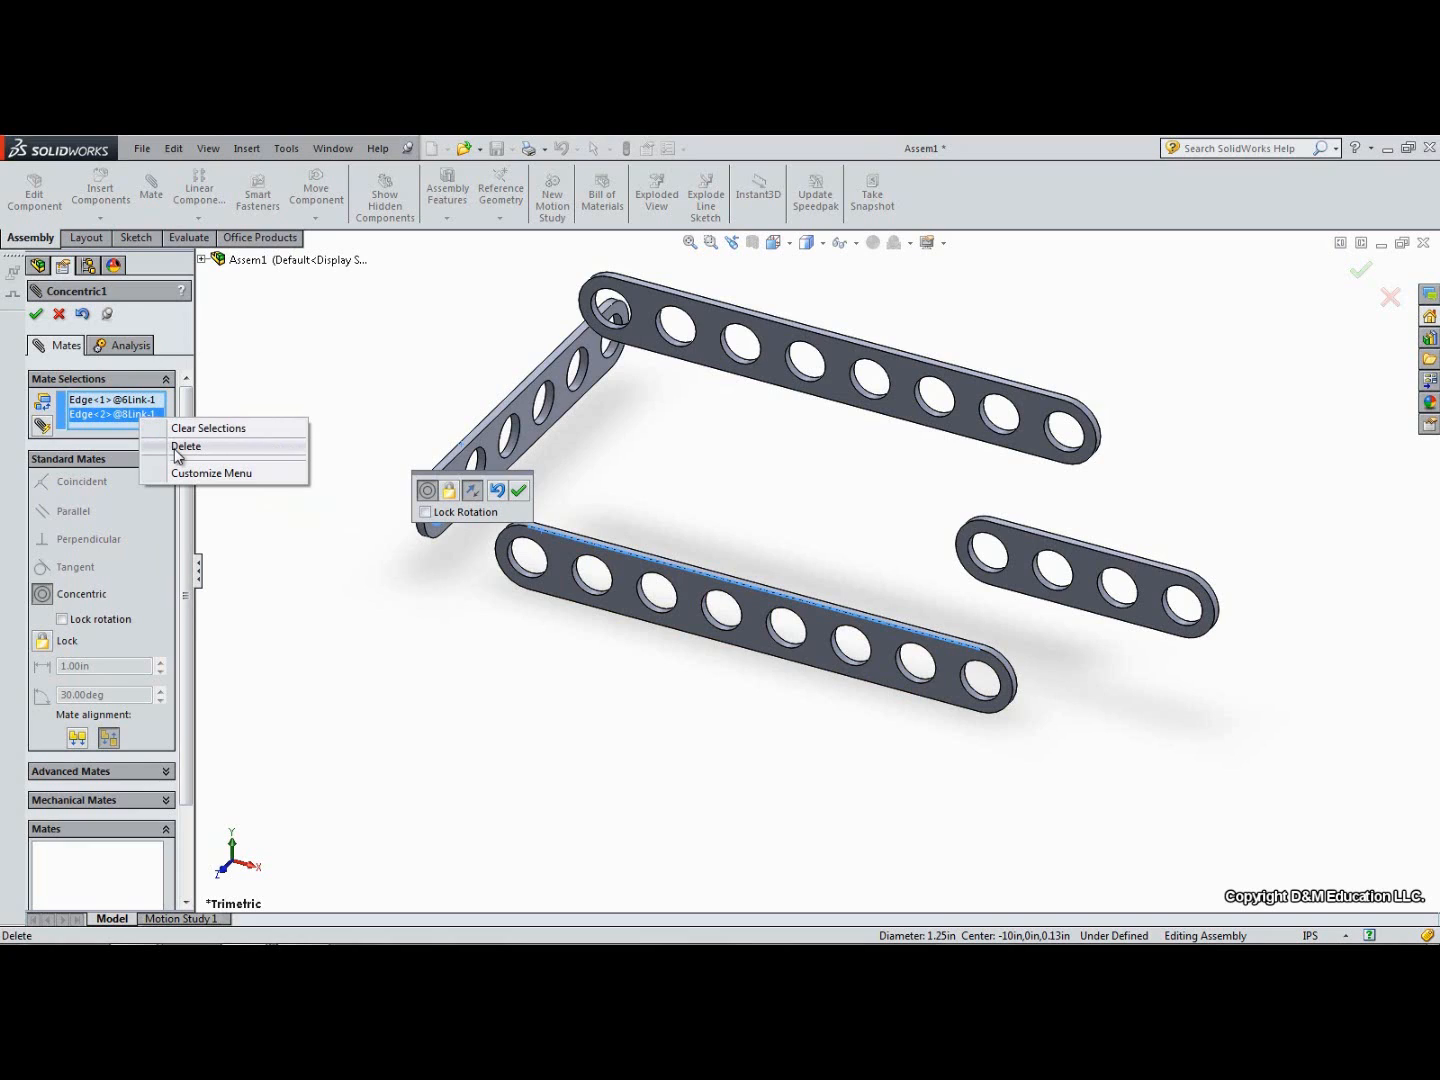
left_click(183, 432)
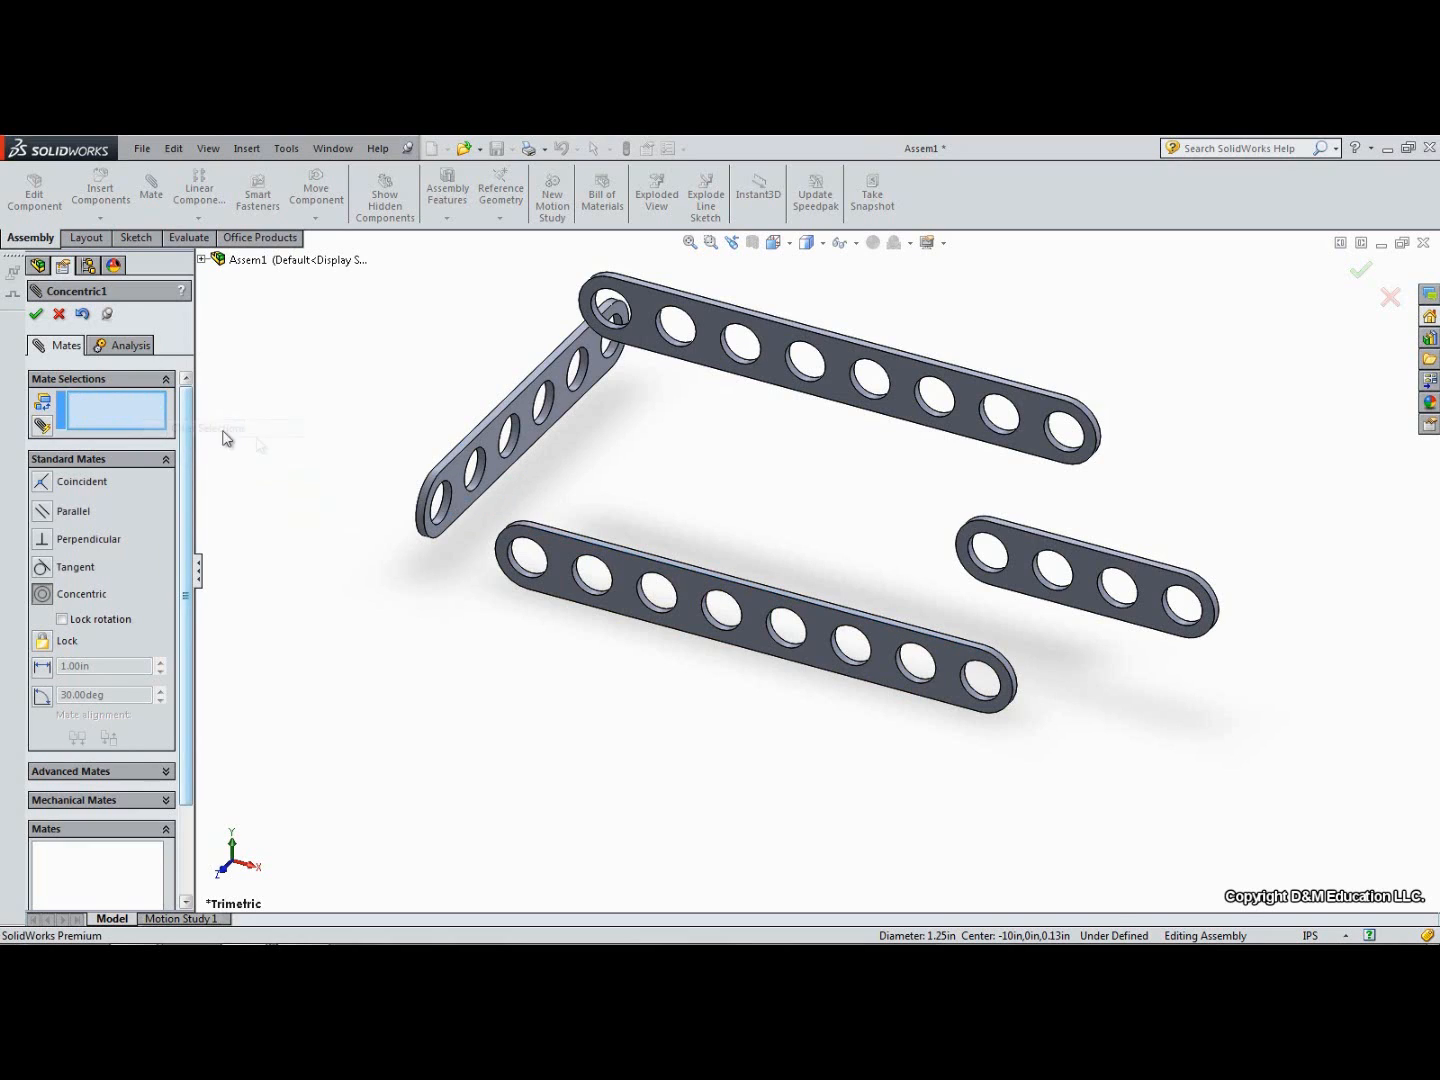
Step: Add a coincident mate between the circular edges of the 6Link's end hole and the fixed 8Link's nearest end hole
left_click(58, 486)
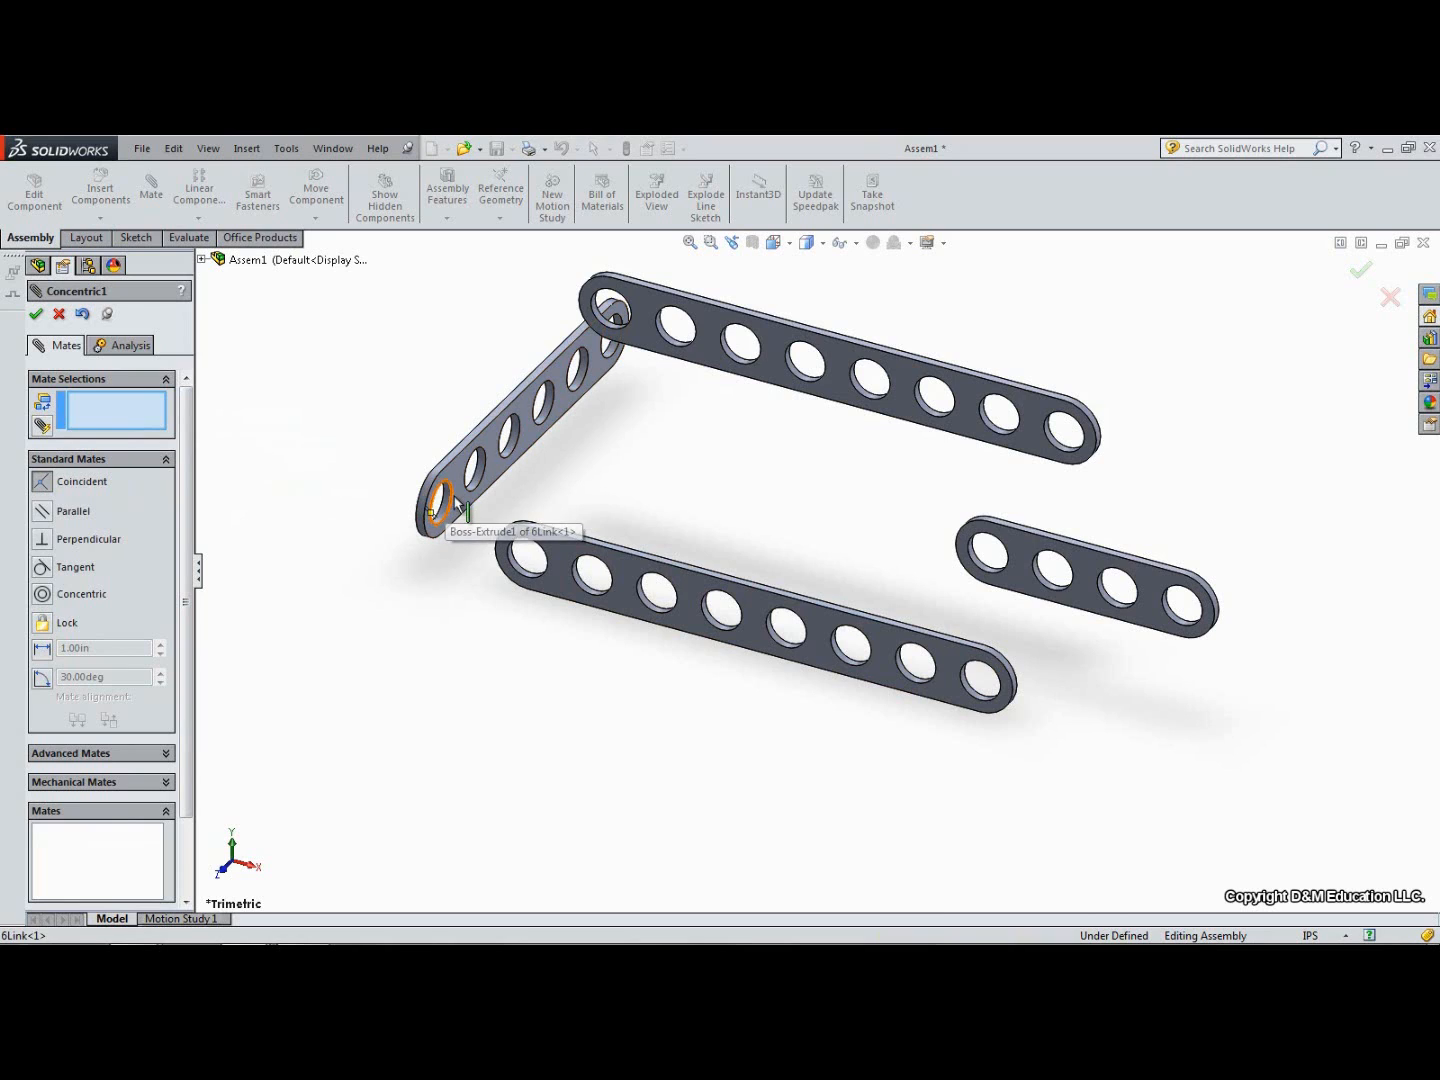
left_click(452, 503)
left_click(522, 562)
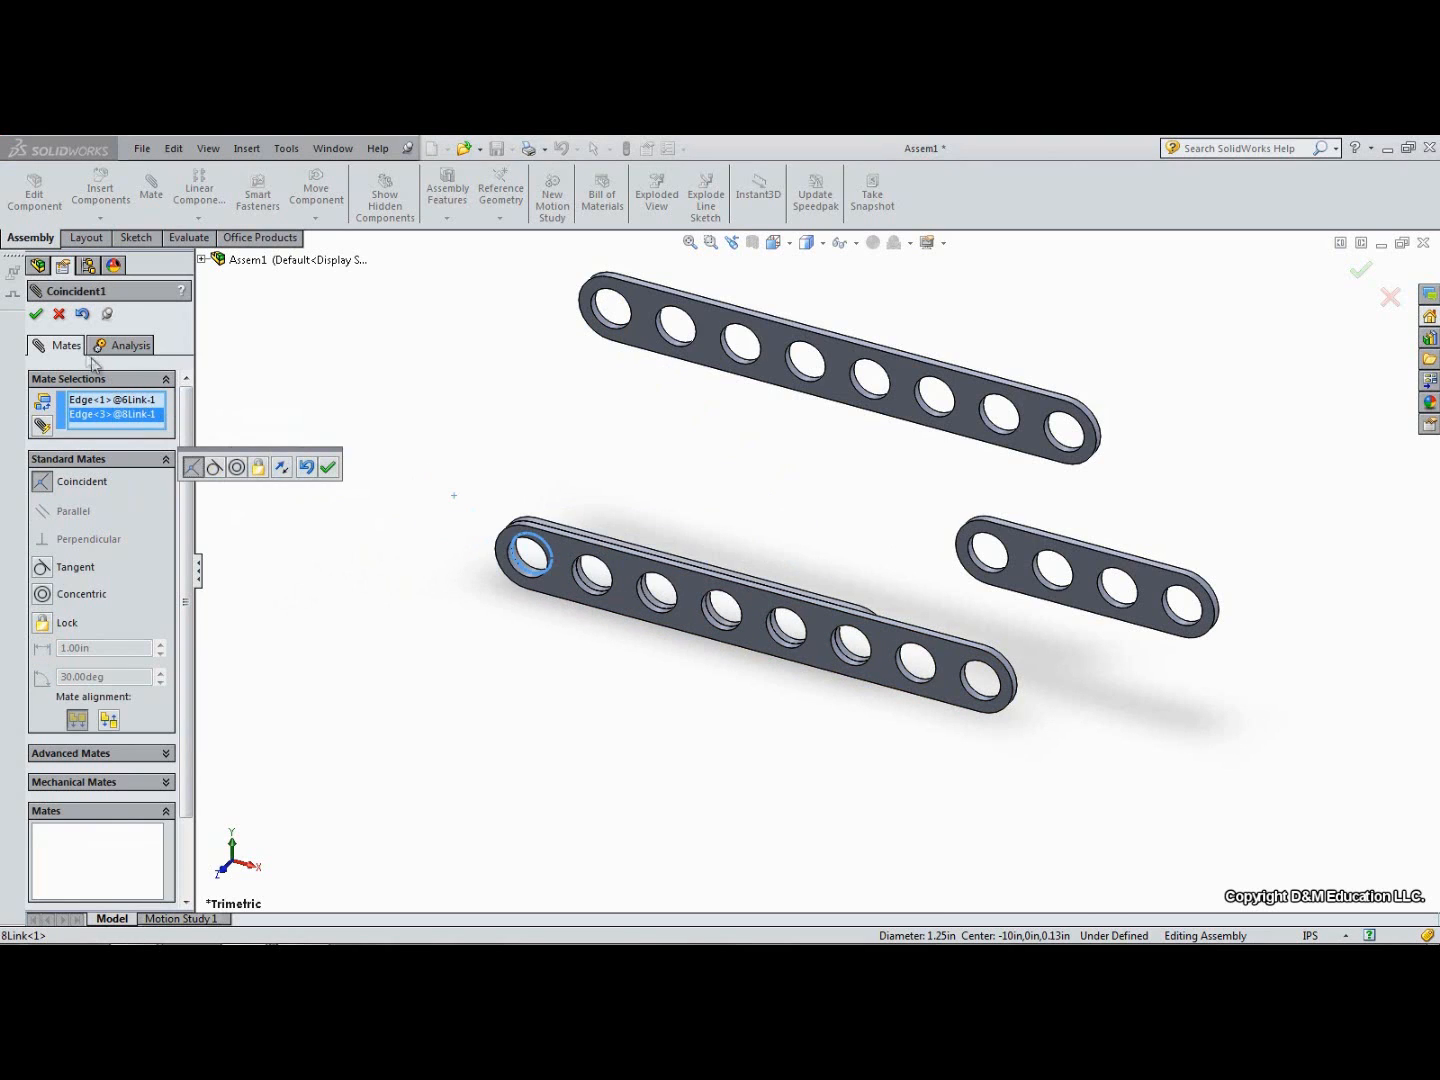
left_click(36, 314)
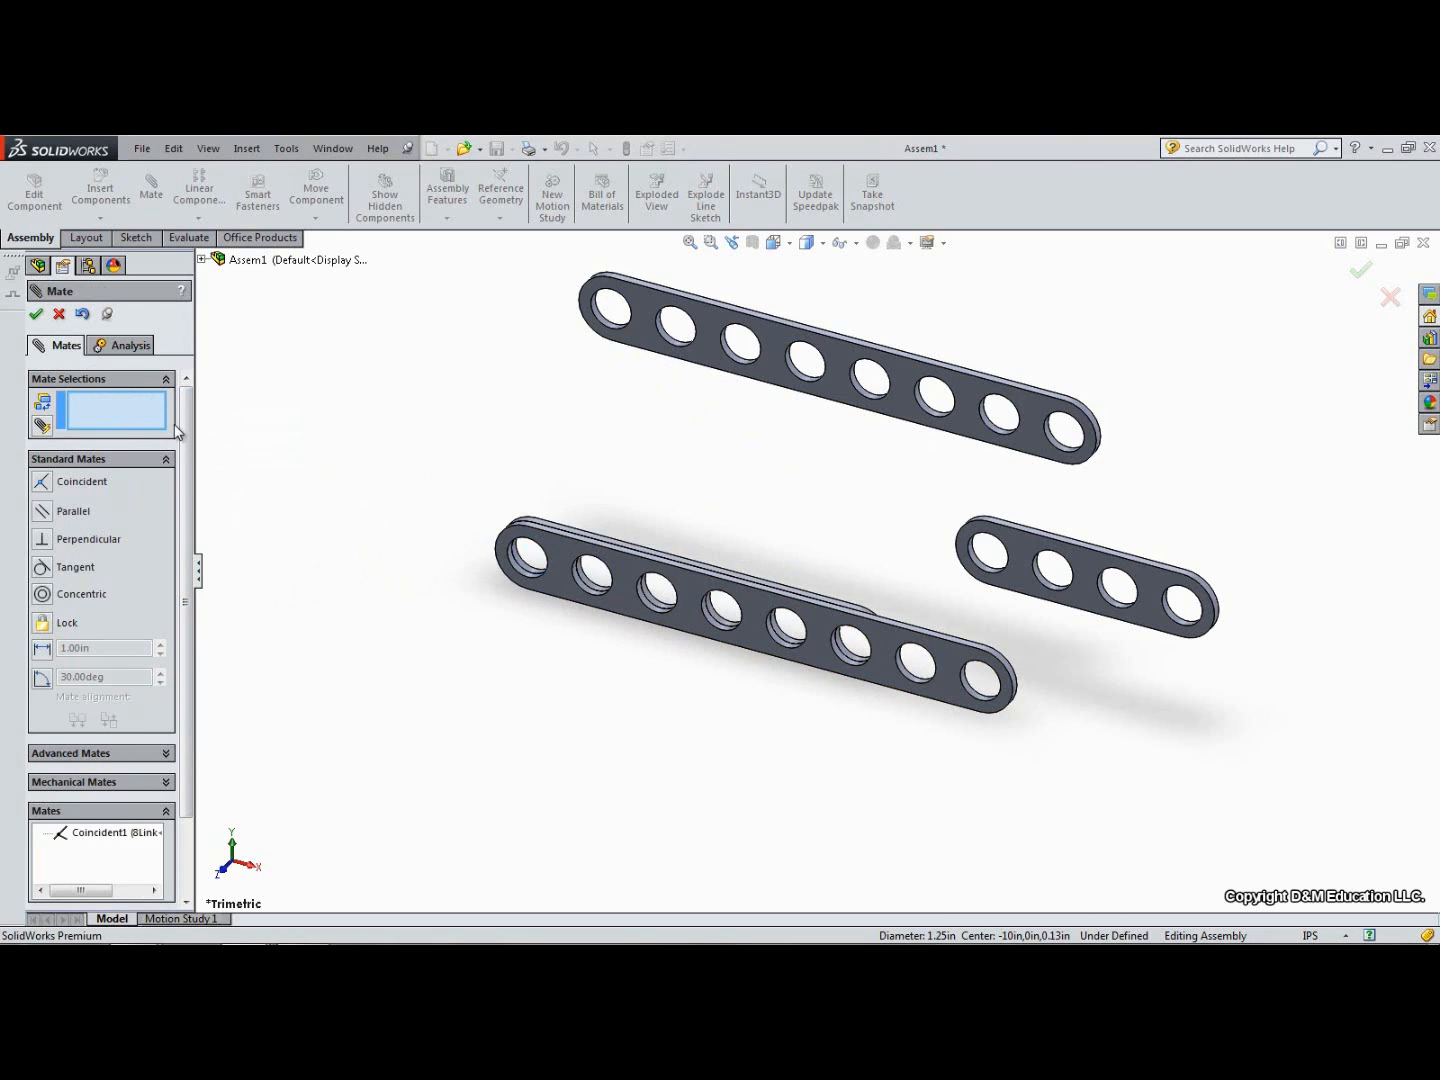
left_click(167, 752)
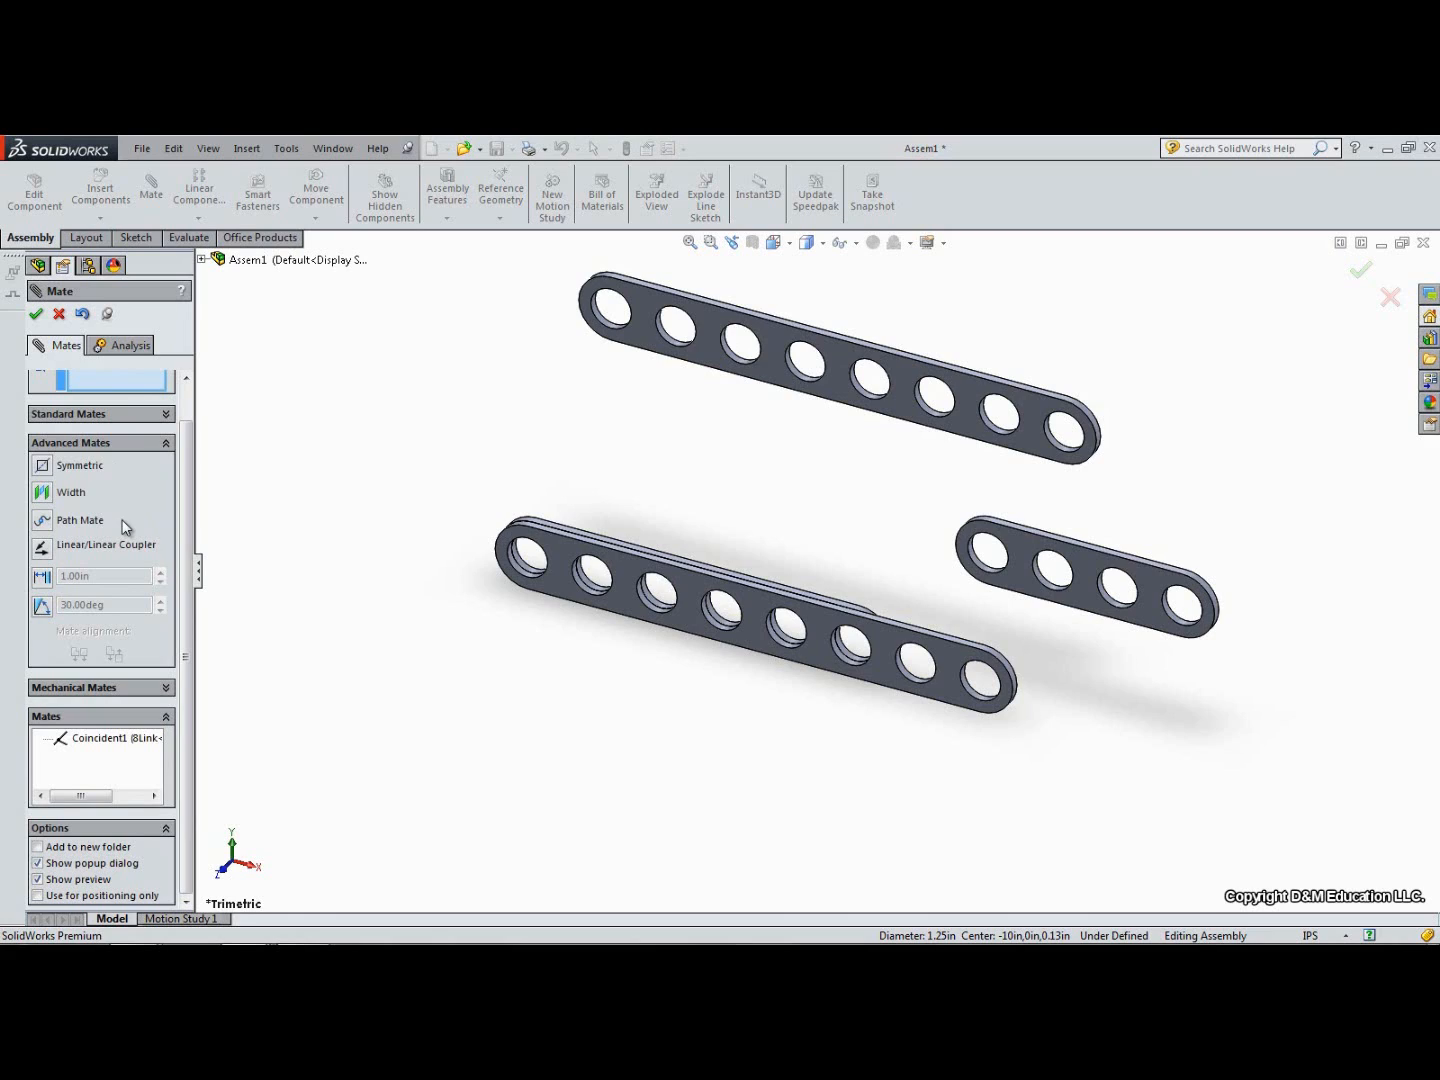
left_click(167, 689)
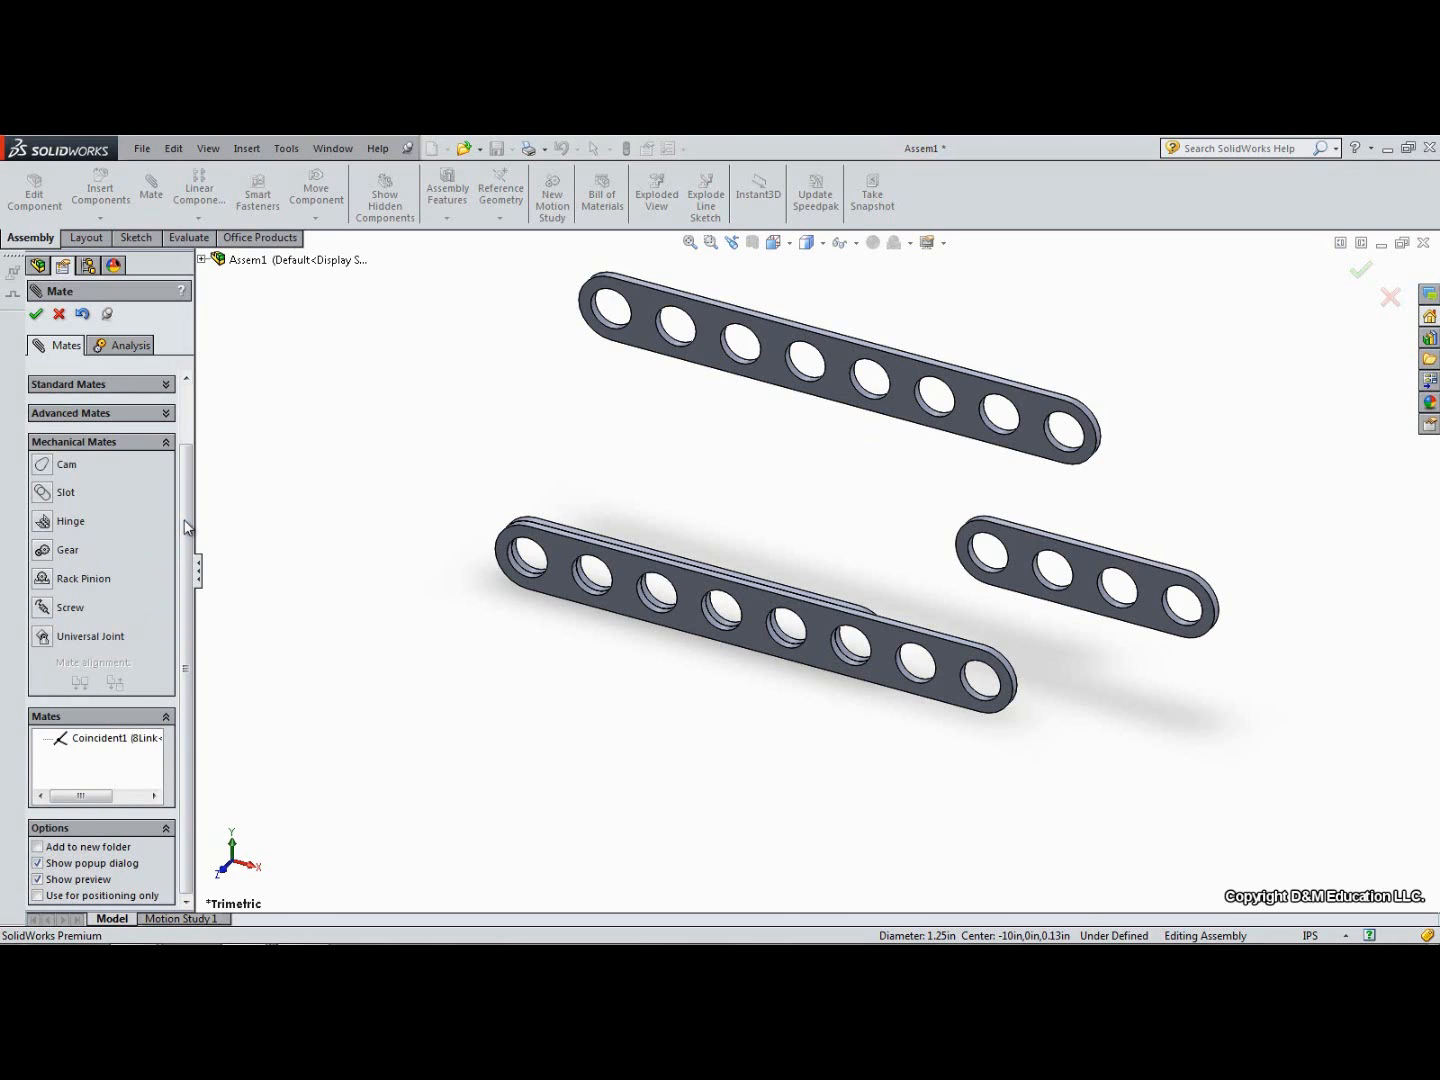
left_click_drag(185, 527, 190, 440)
left_click(122, 452)
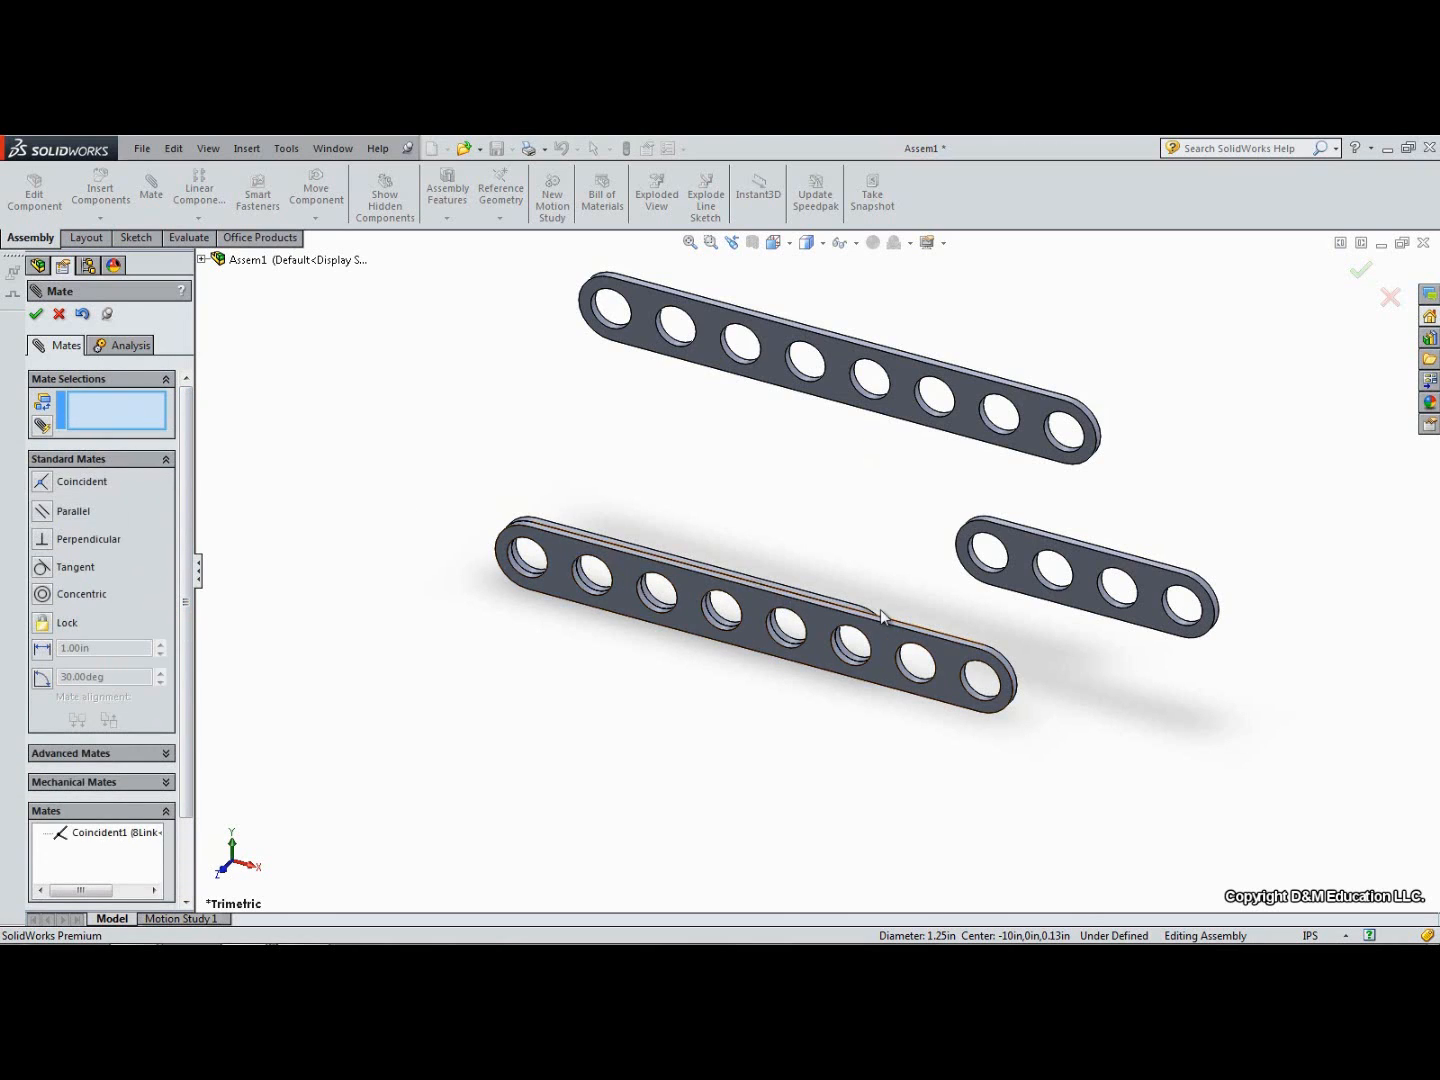
Step: Swing the 6Link upward and mate its free end hole coincident with the adjacent end hole of the second 8Link
left_click_drag(869, 625, 741, 368)
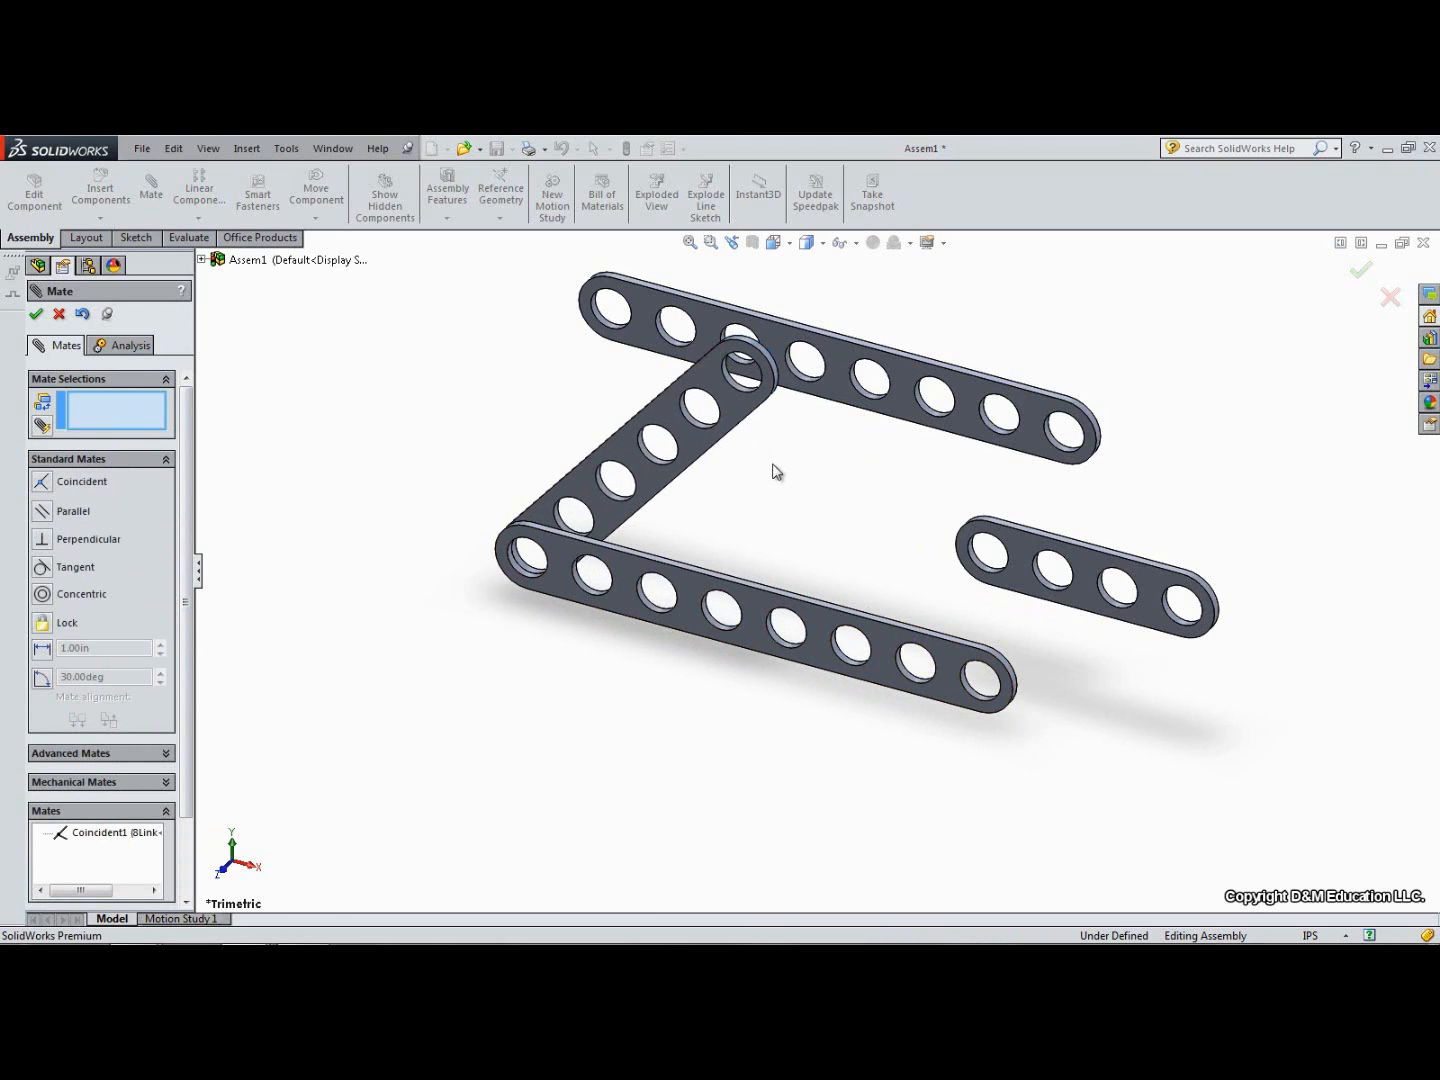
left_click(742, 352)
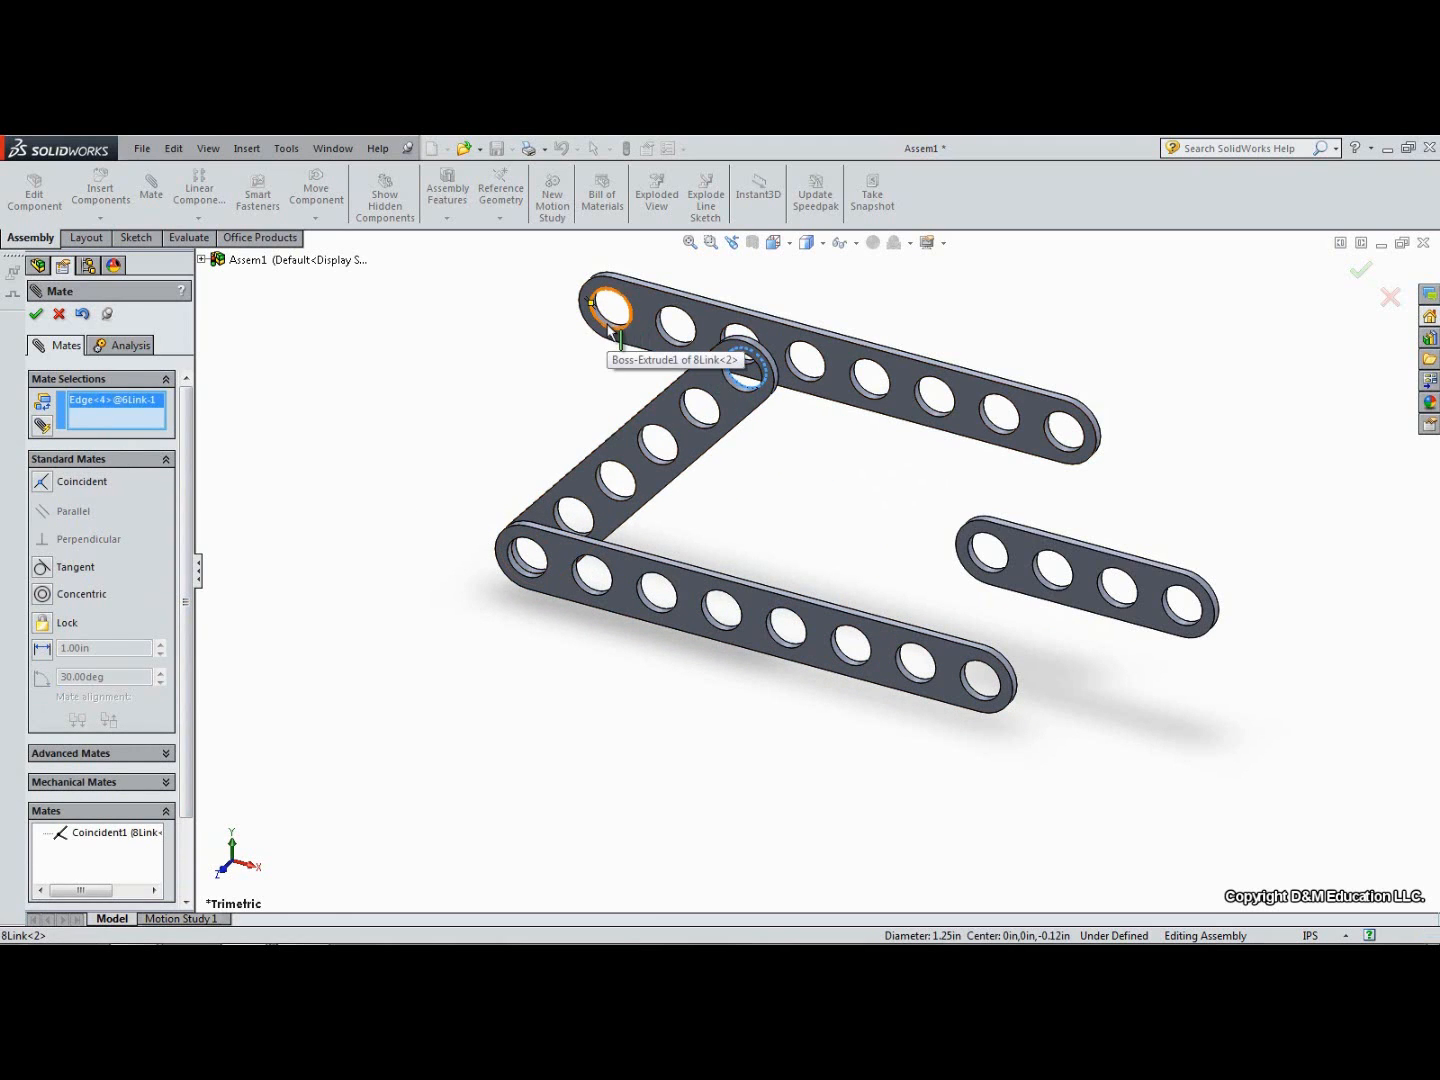
left_click(608, 328)
right_click(607, 328)
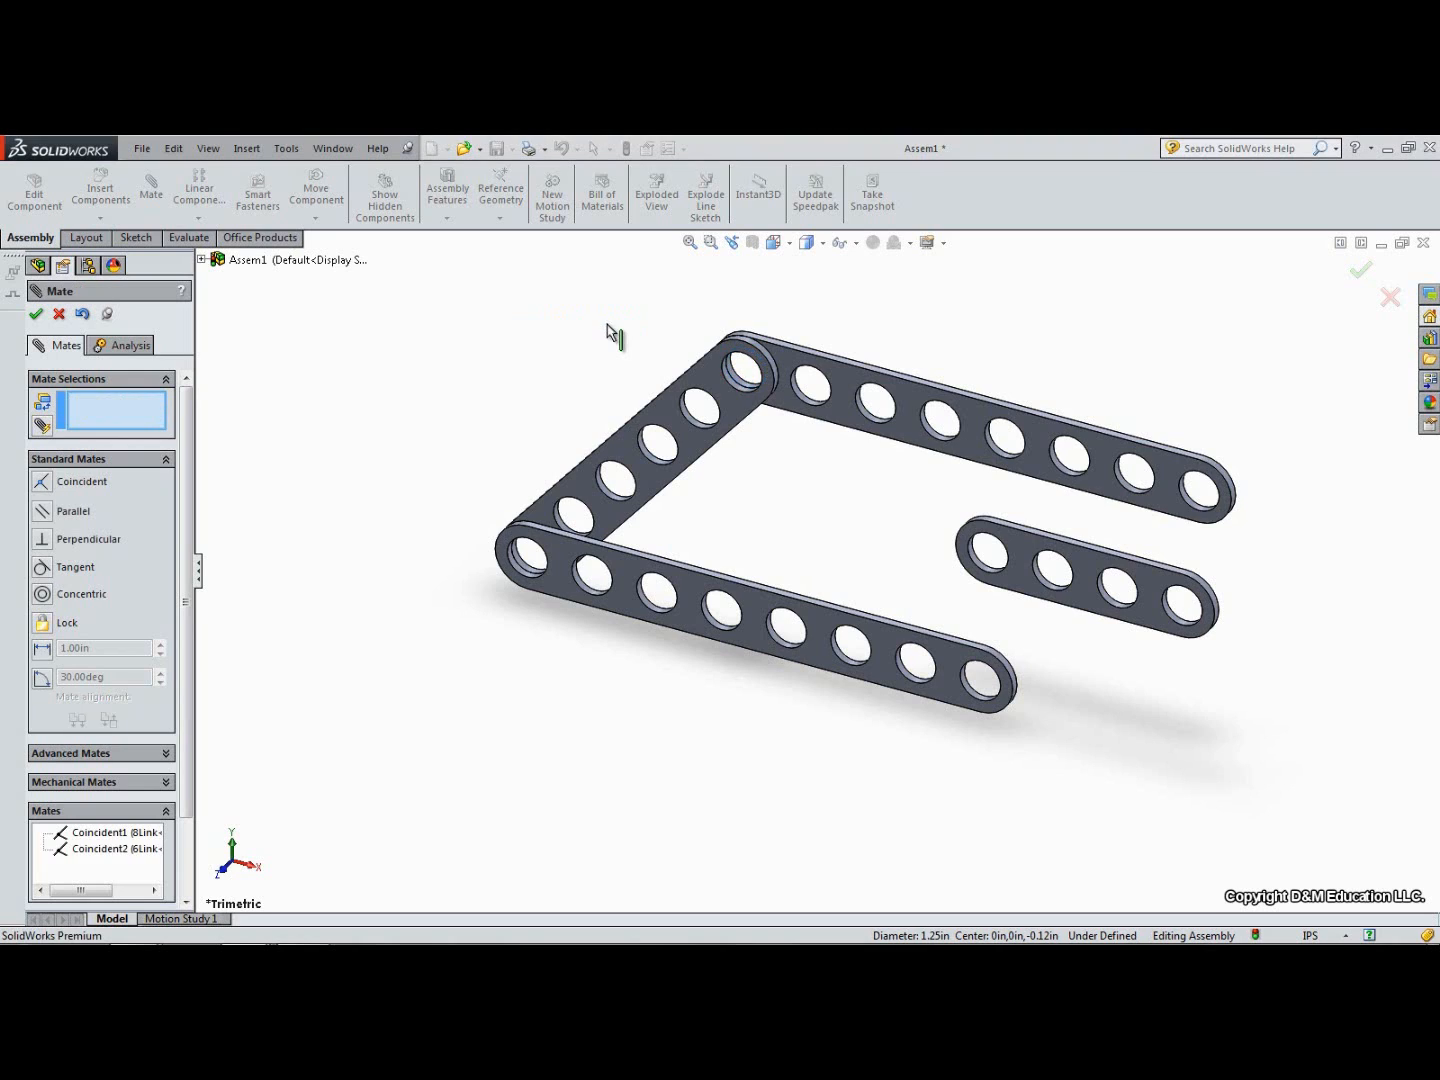
Step: Mate the second 8Link's free end hole coincident with the 4Link's far end hole, keeping the aligned mate alignment
left_click(1191, 508)
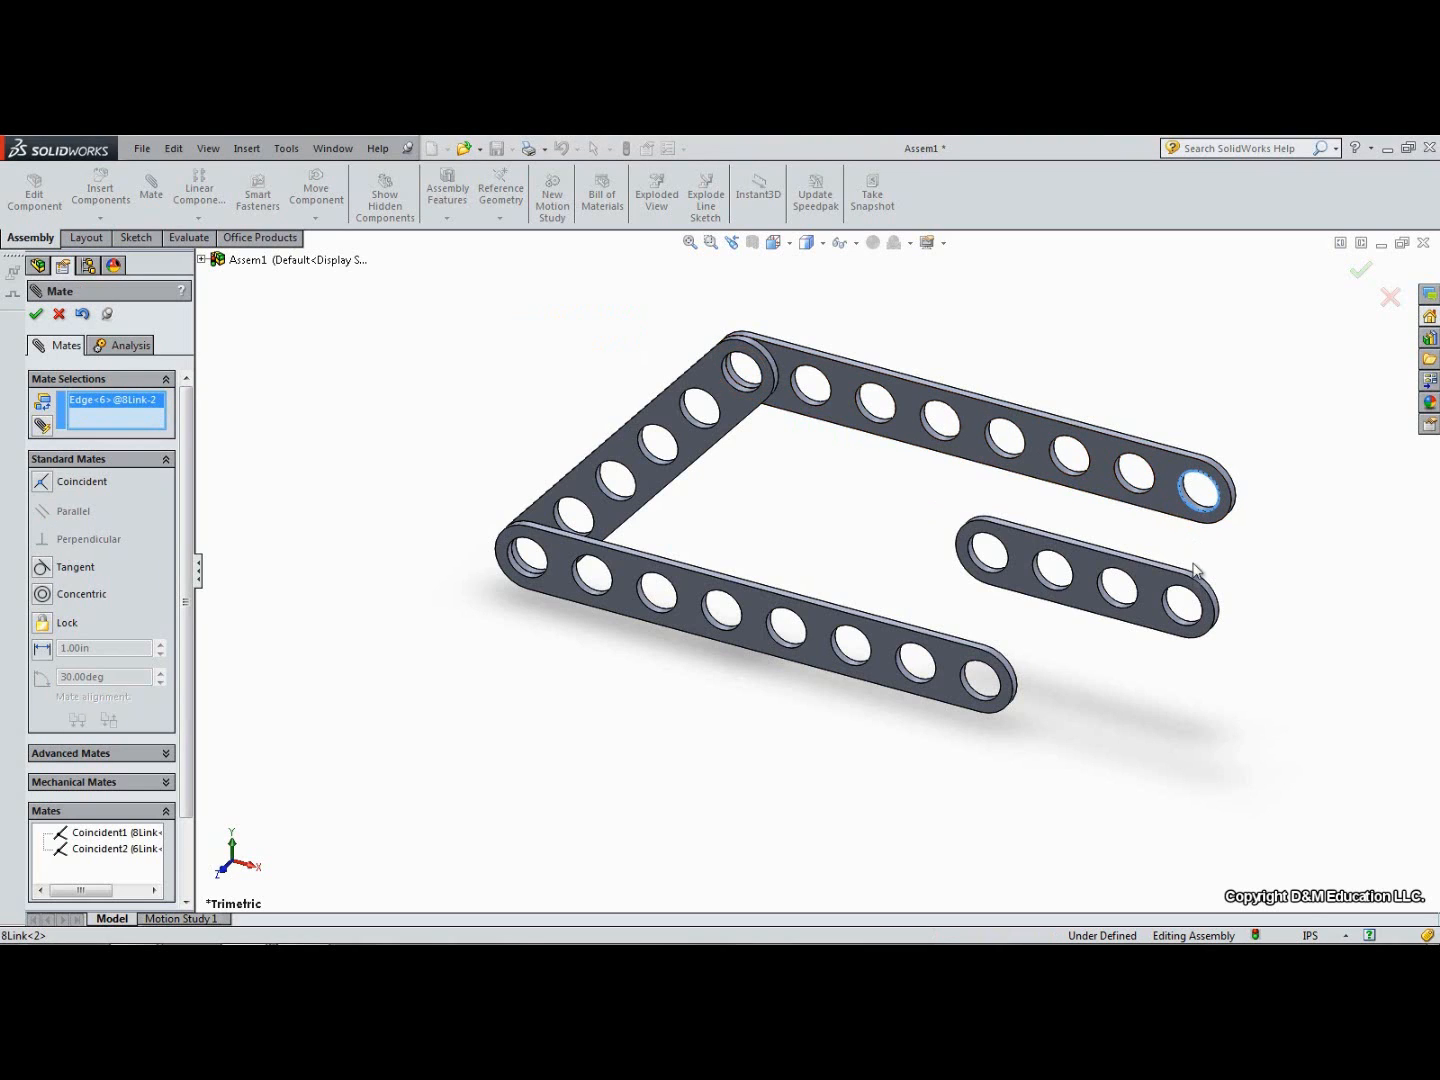
left_click(1181, 618)
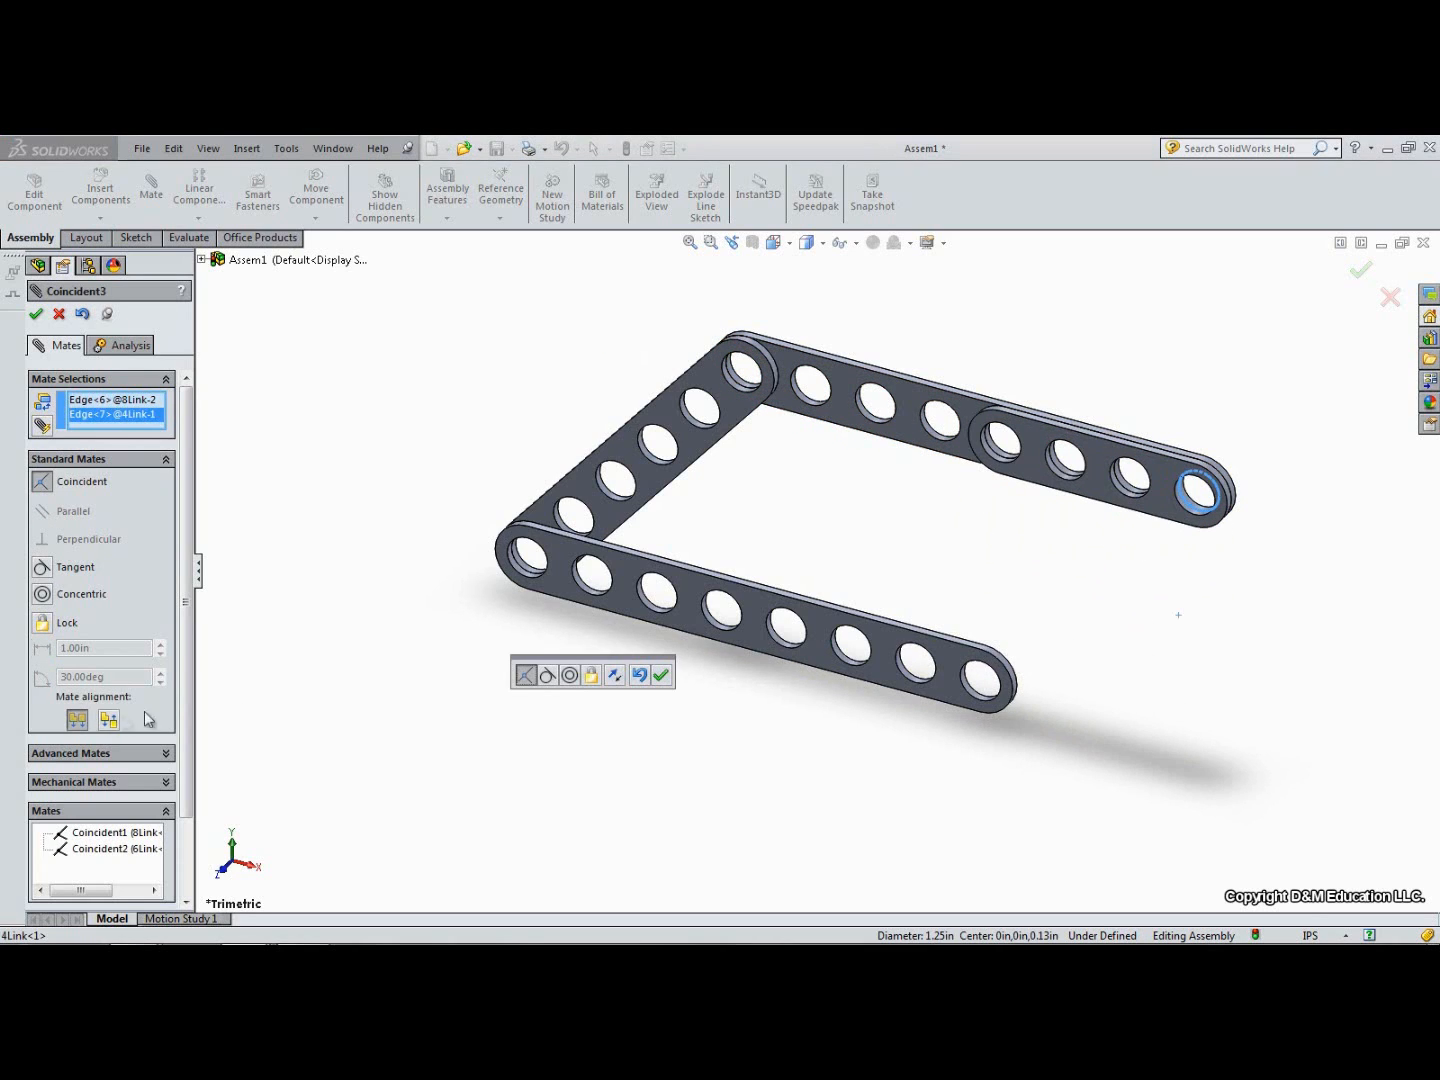
left_click(106, 721)
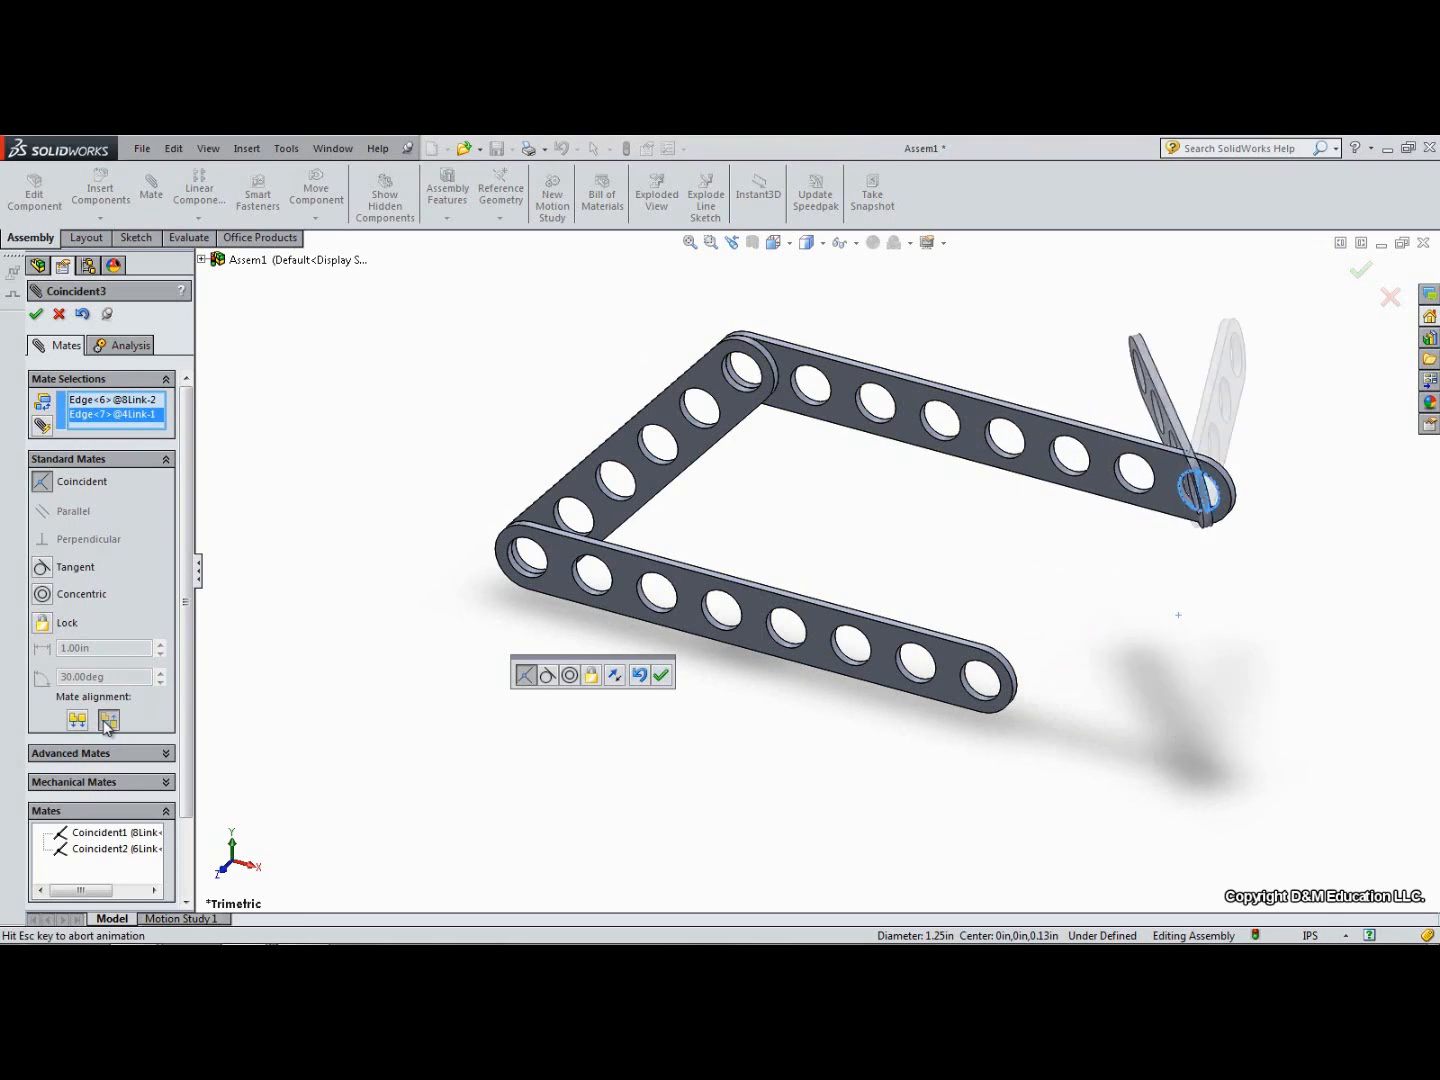
left_click(77, 720)
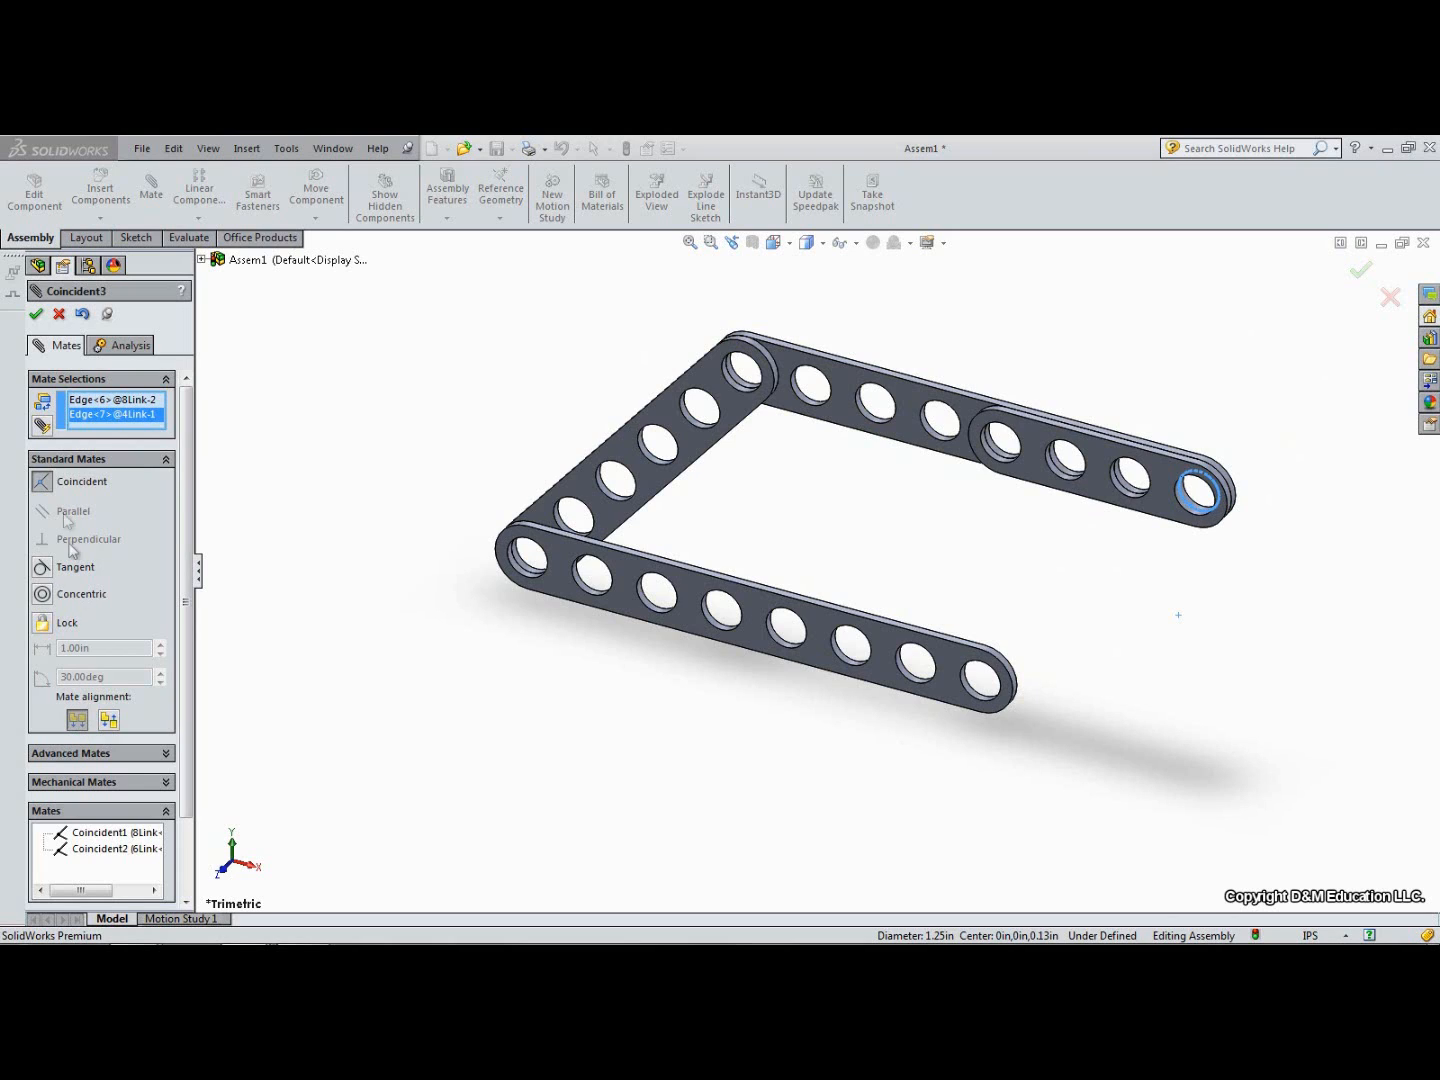
left_click(34, 316)
Step: Mate the 4Link's free end hole coincident with the fixed 8Link's open end hole to close the four-bar loop
left_click_drag(1025, 490, 964, 511)
key("Escape")
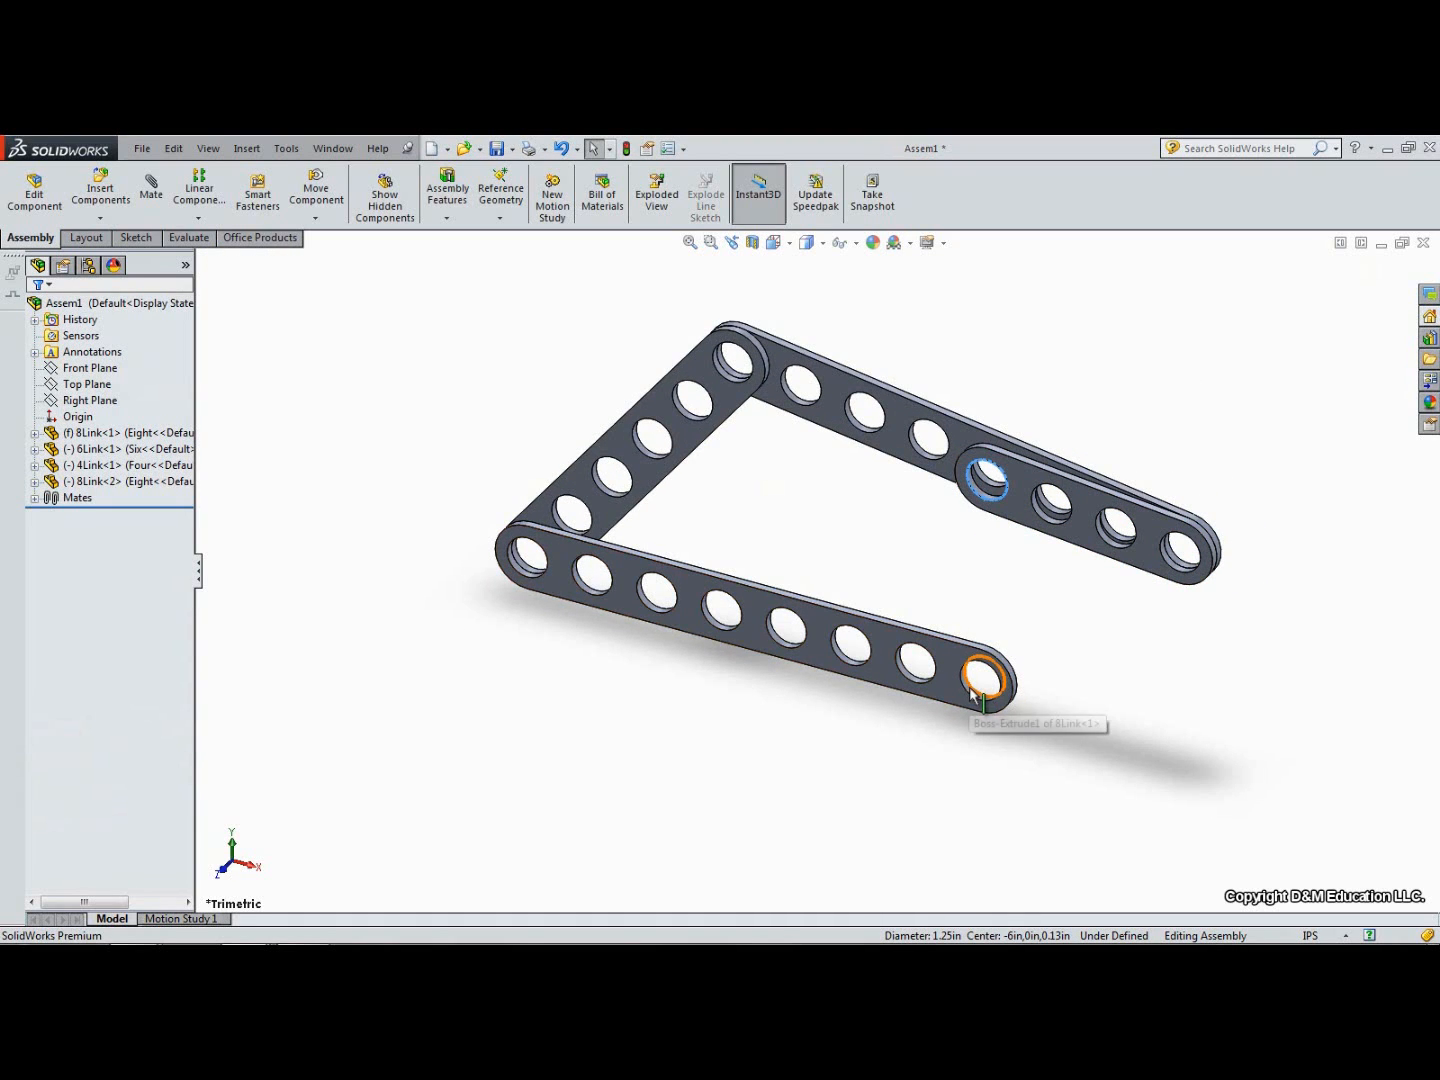
left_click(988, 684)
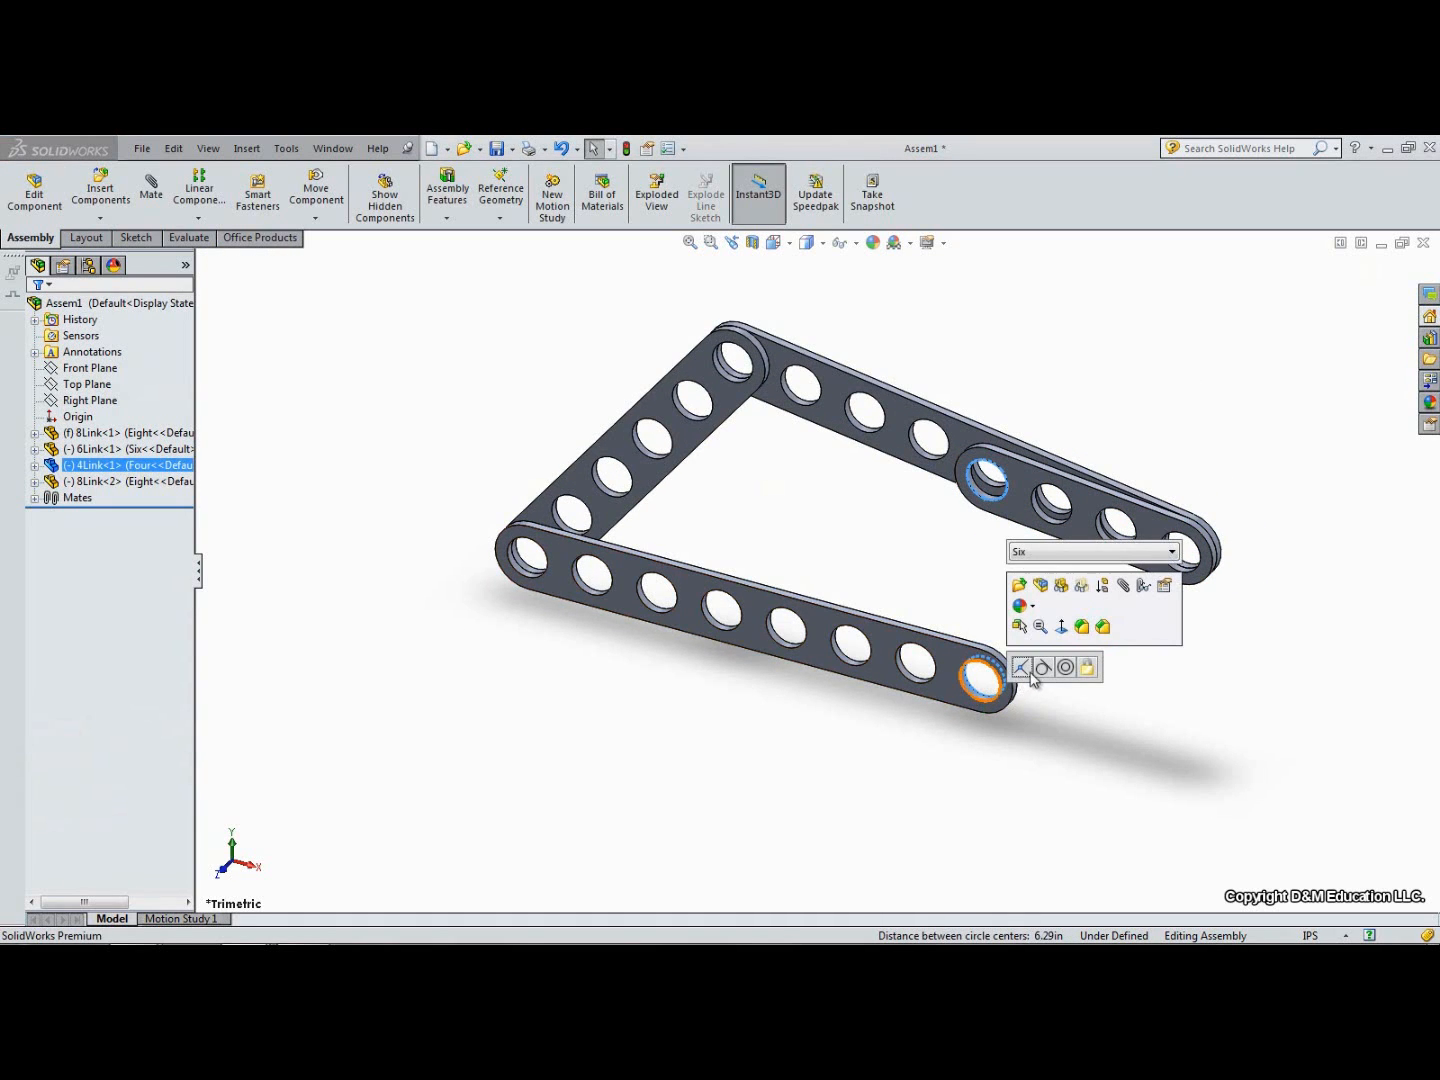
left_click_drag(1029, 670, 983, 604)
left_click(884, 563)
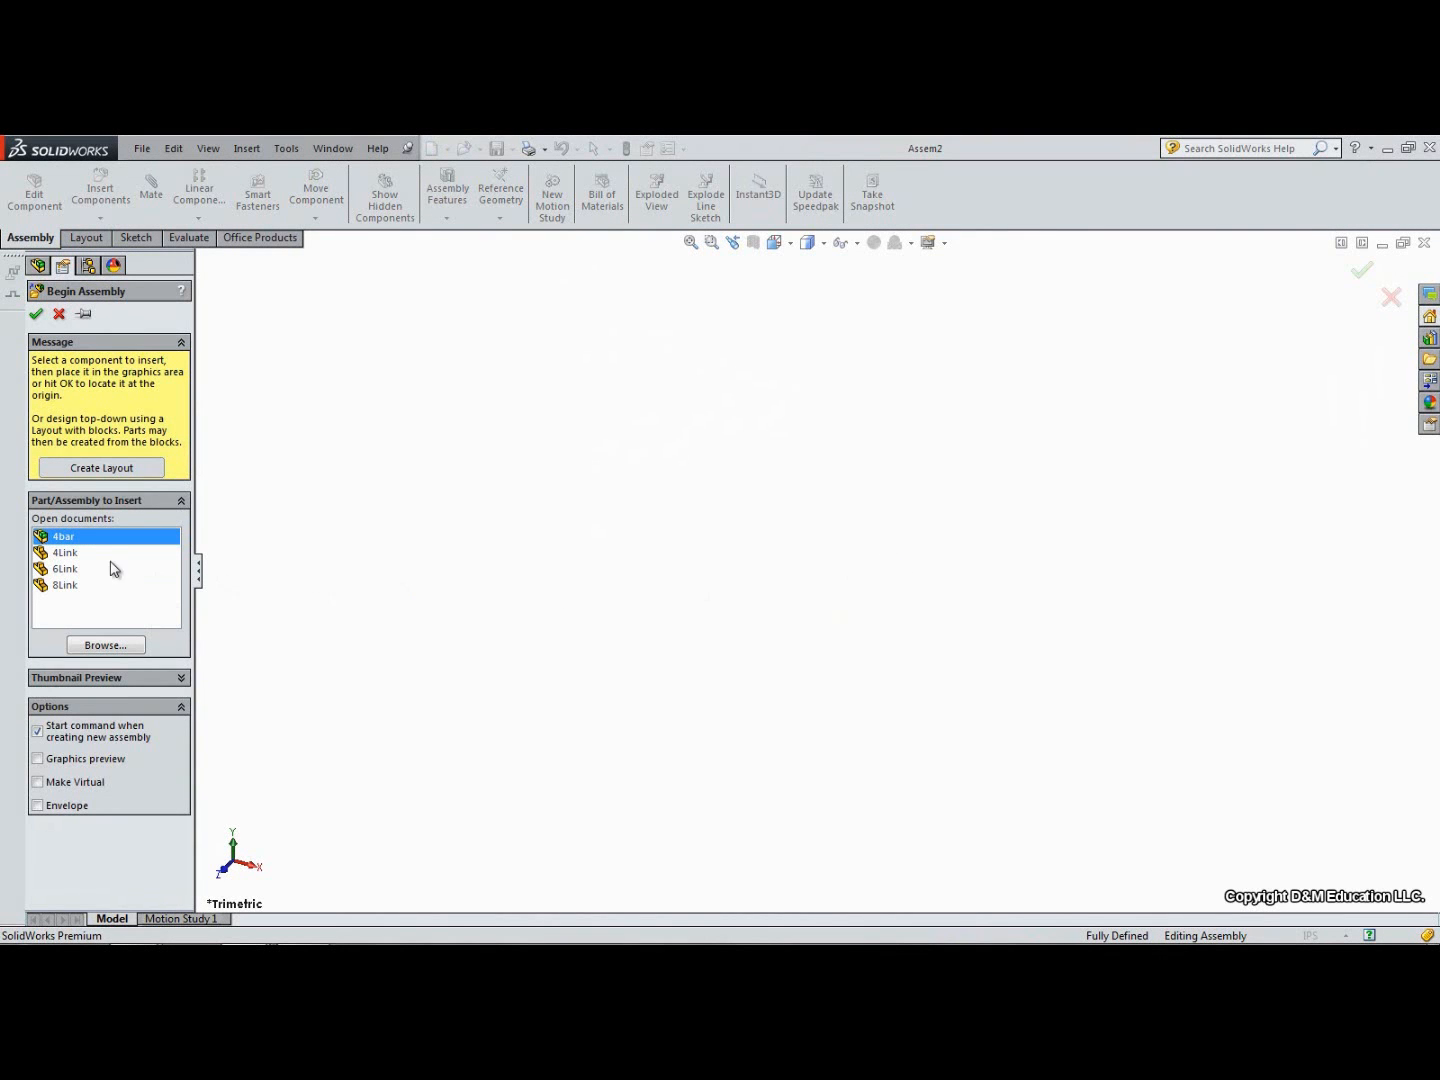
Step: Insert the 4bar assembly at the origin of the new assembly
left_click(59, 541)
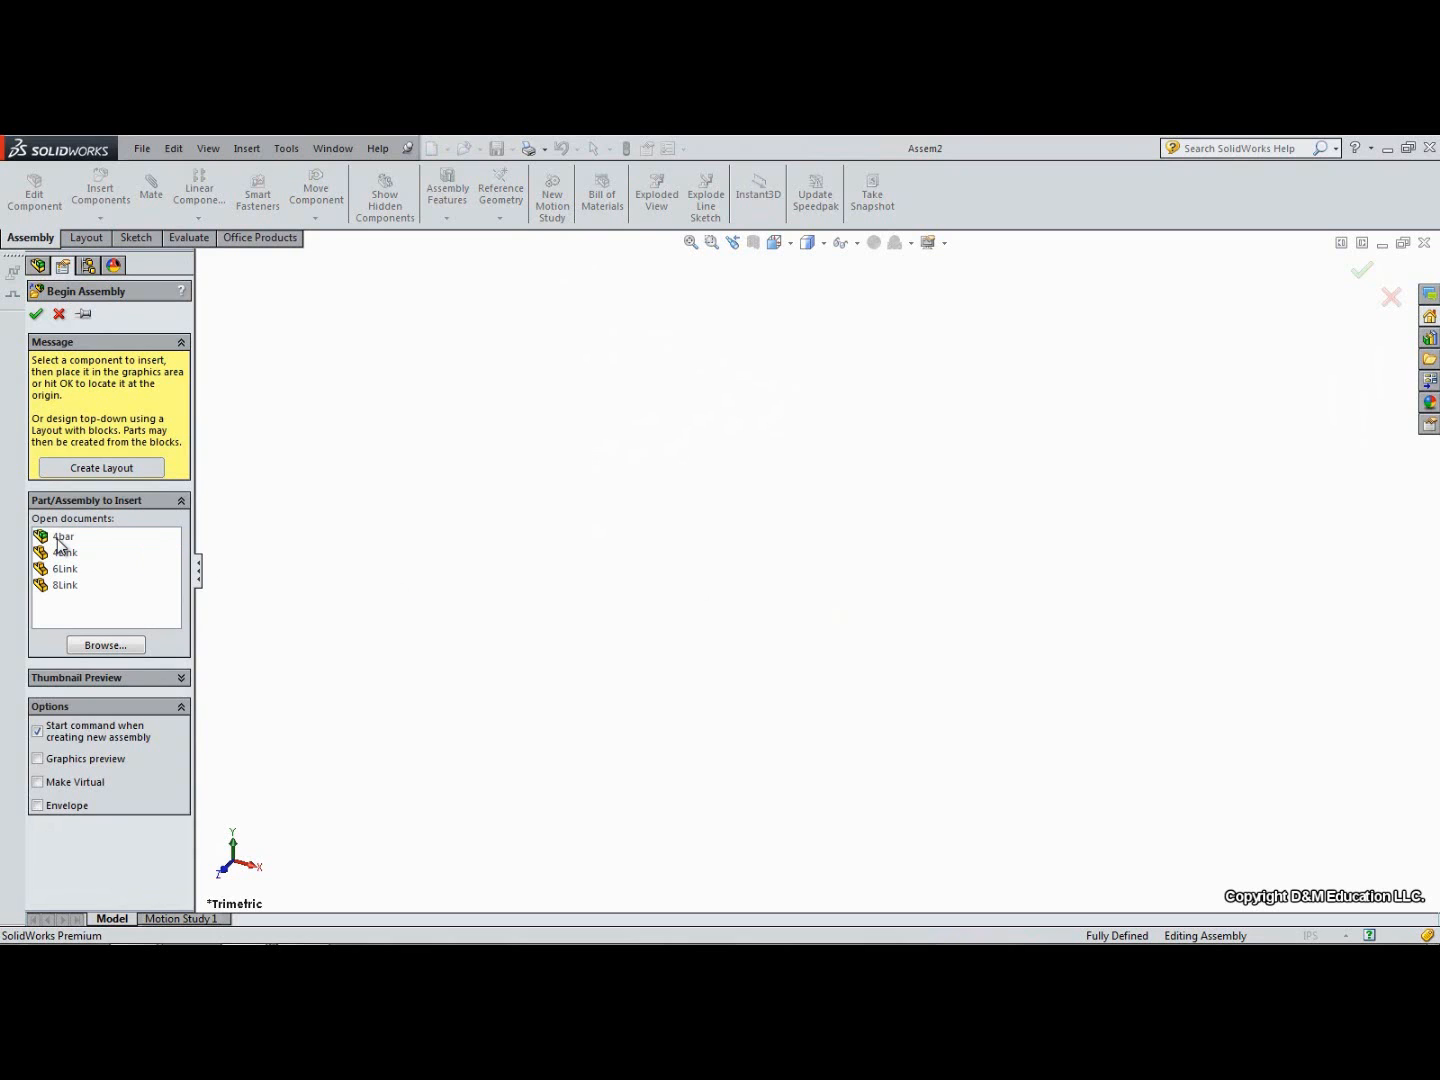
left_click(59, 541)
left_click(38, 316)
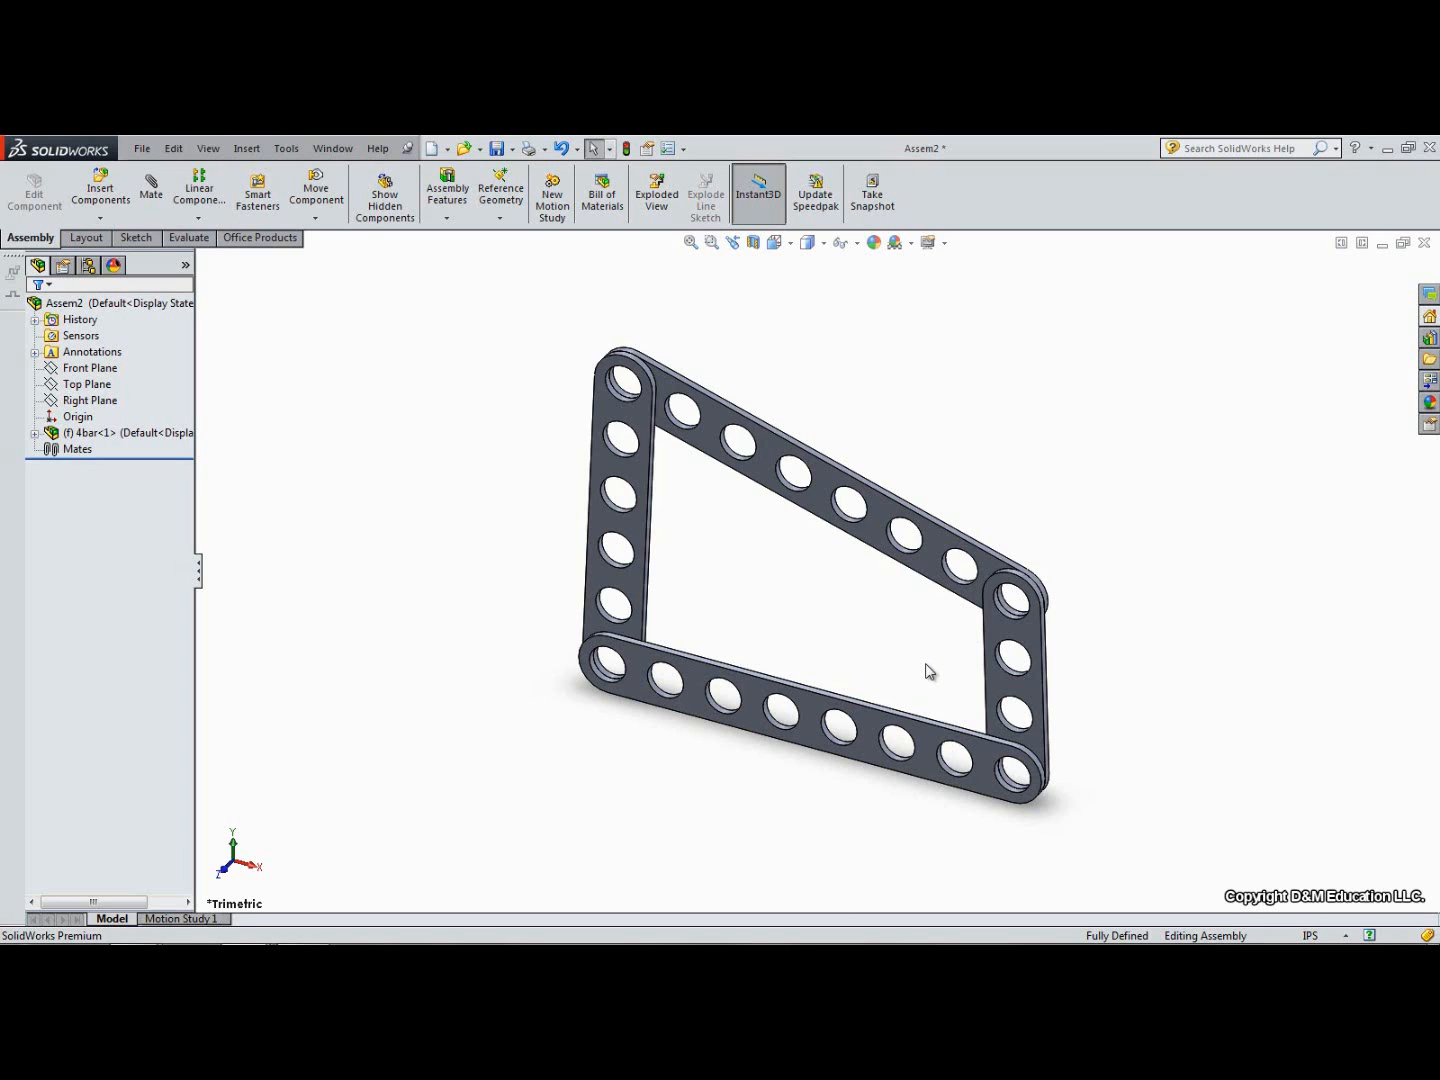
Step: Try to move the 6Link and other links of the fixed, rigid 4bar subassembly
left_click(930, 562)
left_click_drag(930, 556, 861, 535)
left_click_drag(645, 491, 642, 491)
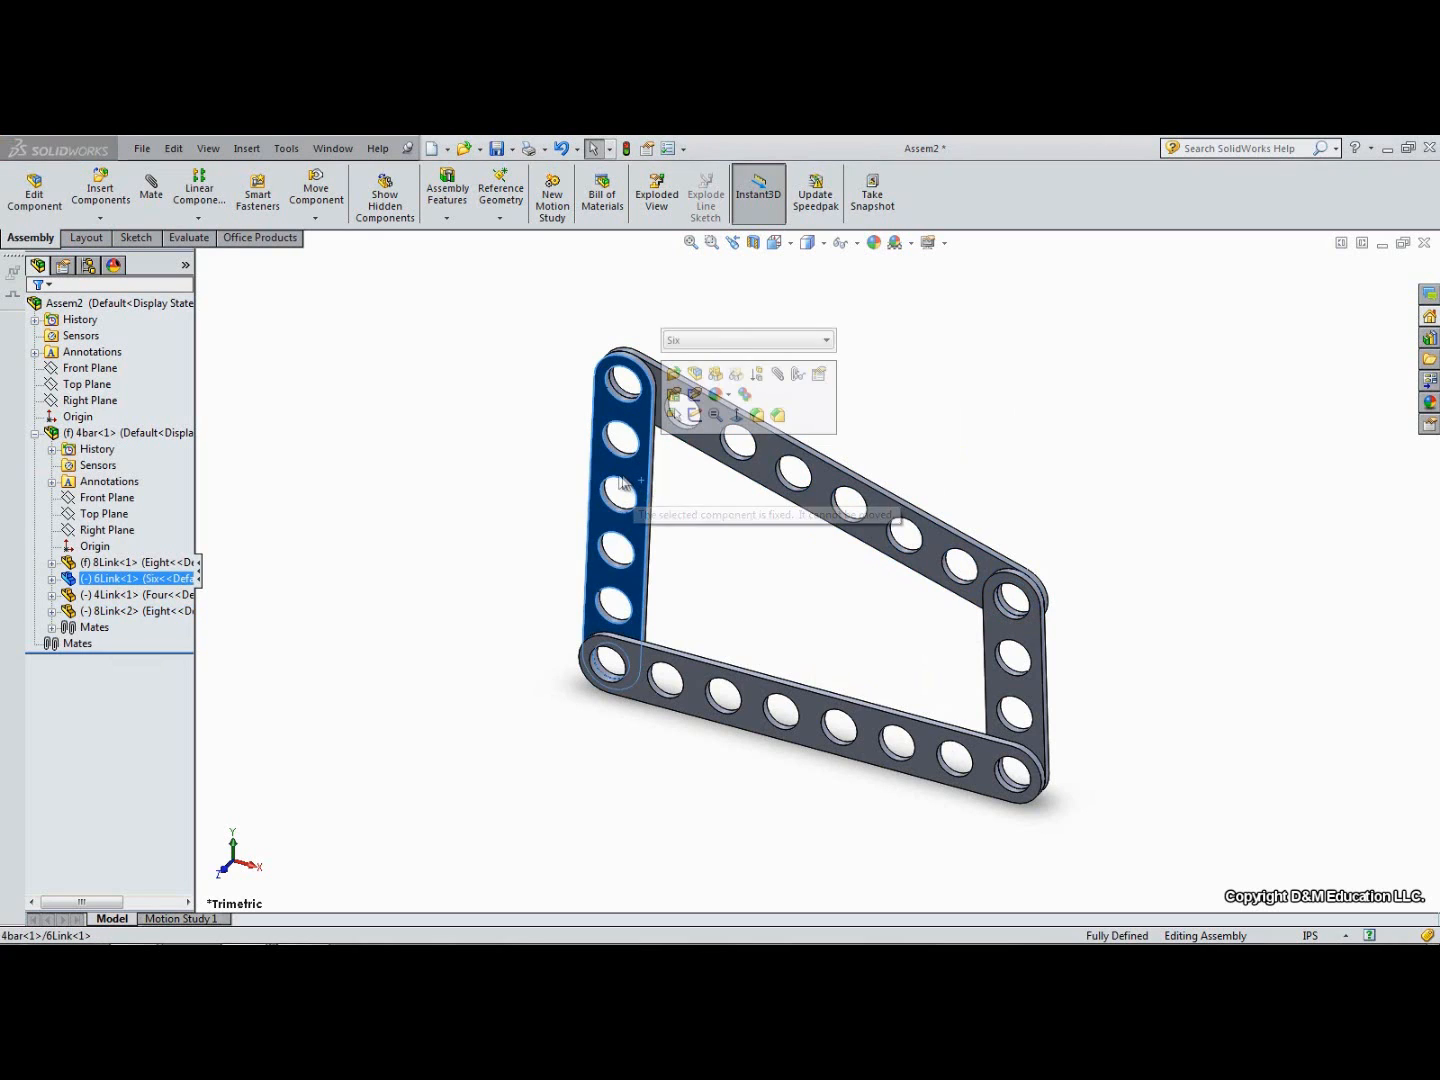
left_click(548, 483)
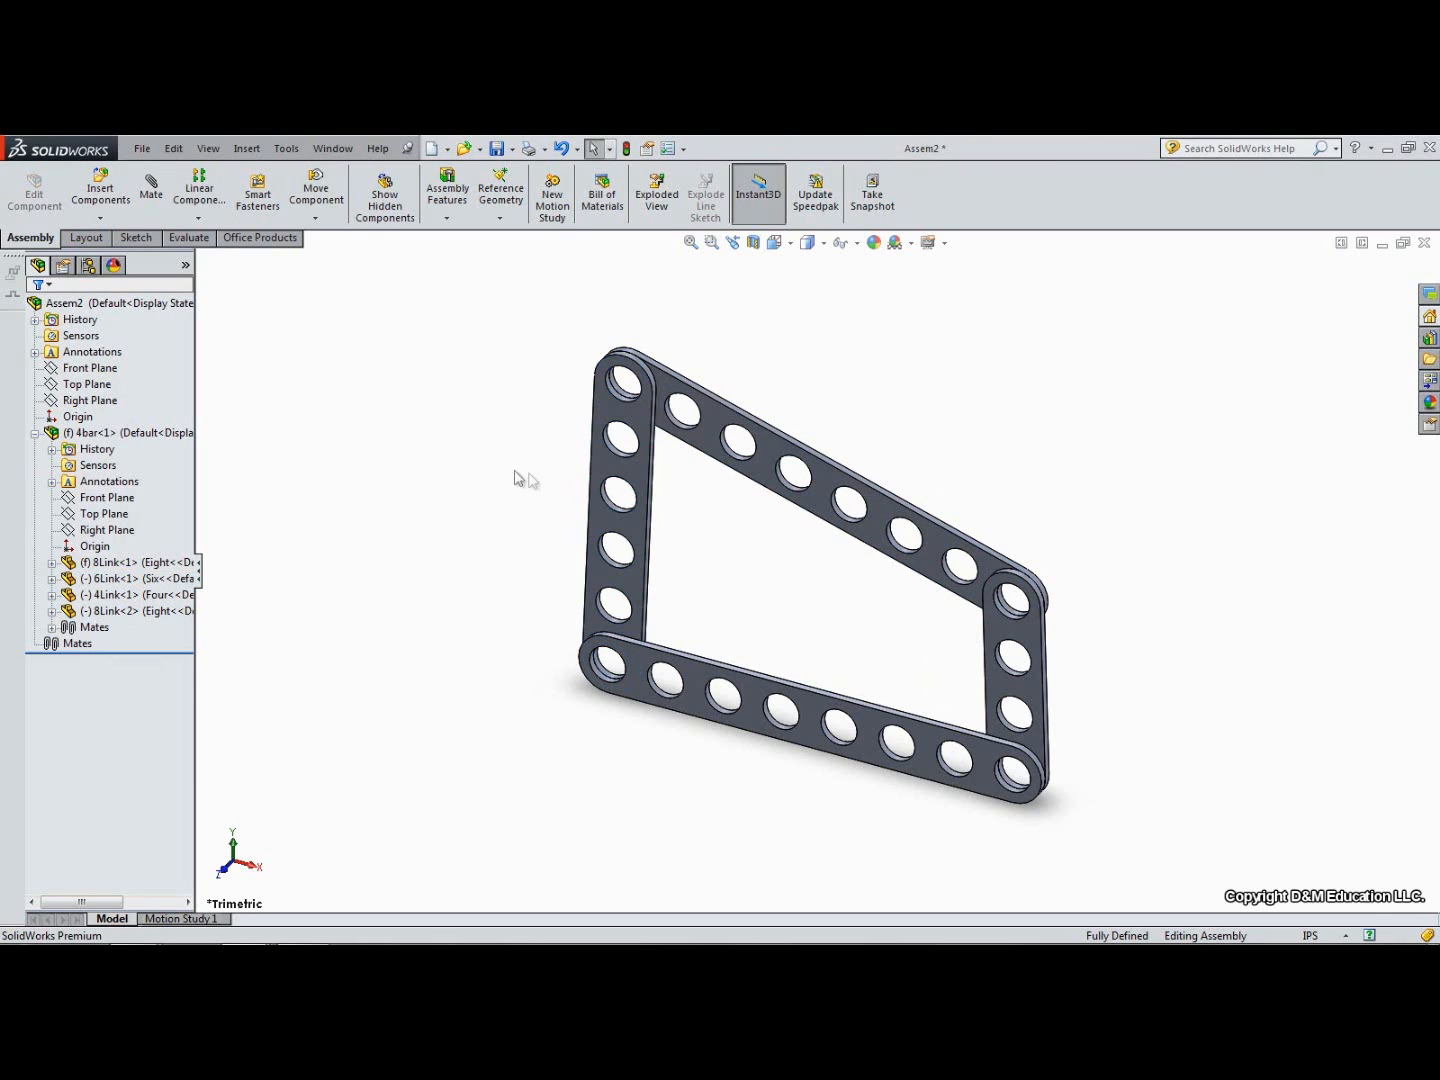
Step: Set the 4bar subassembly to solve as Flexible in its component properties, and swing its links slightly to test the motion
right_click(178, 436)
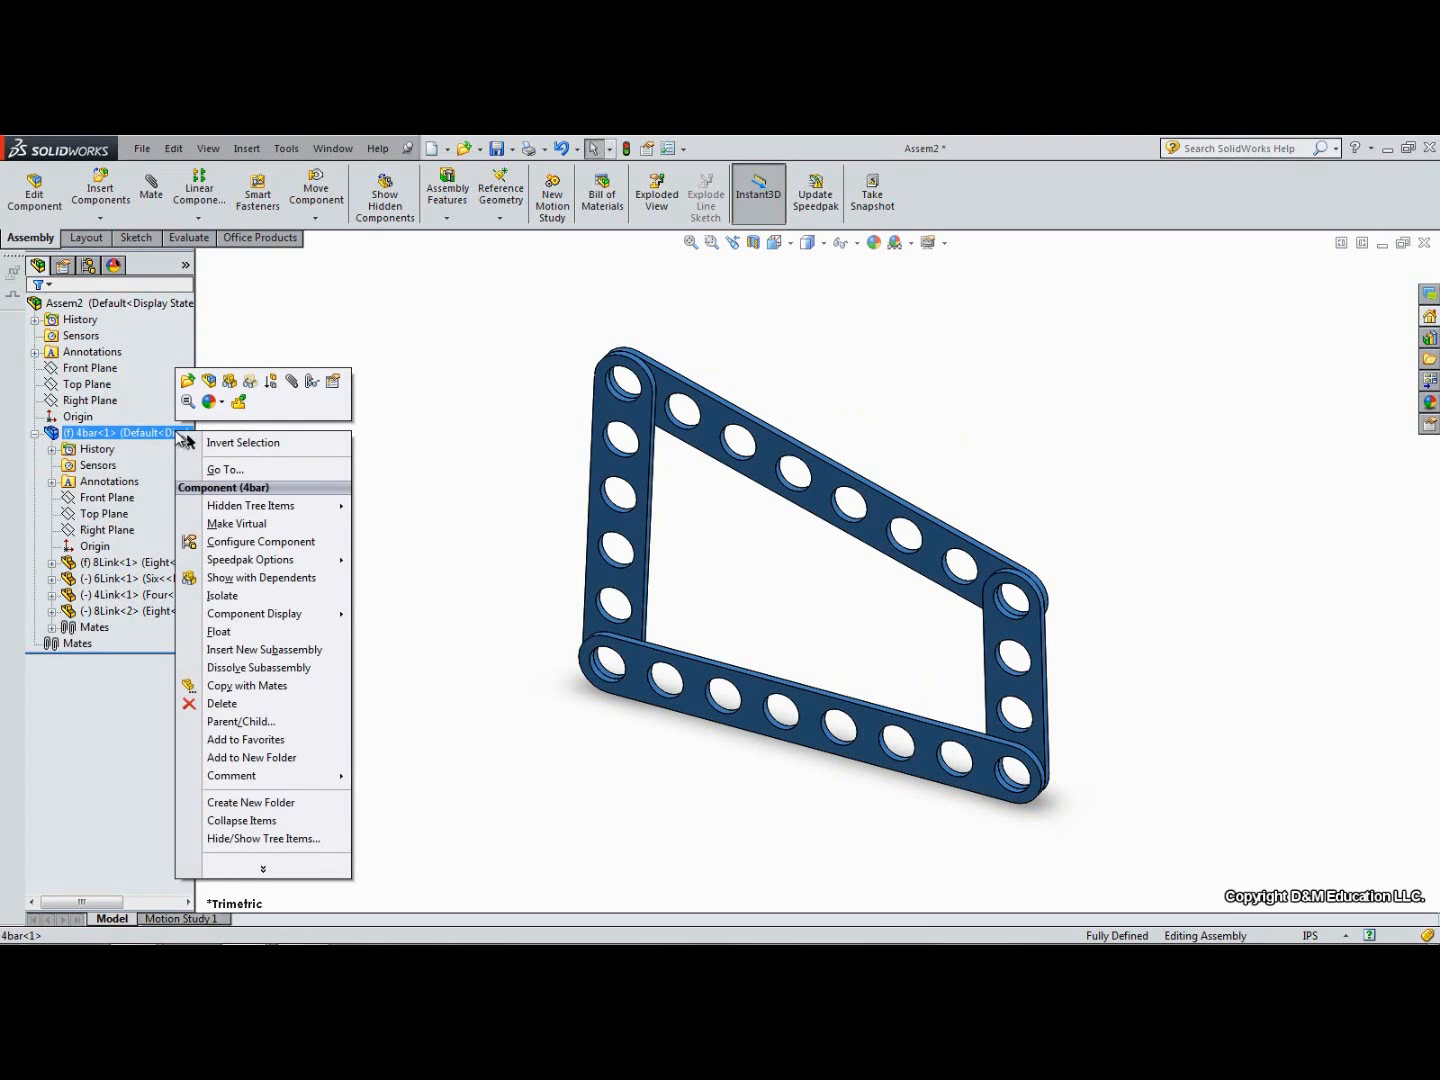
left_click(337, 391)
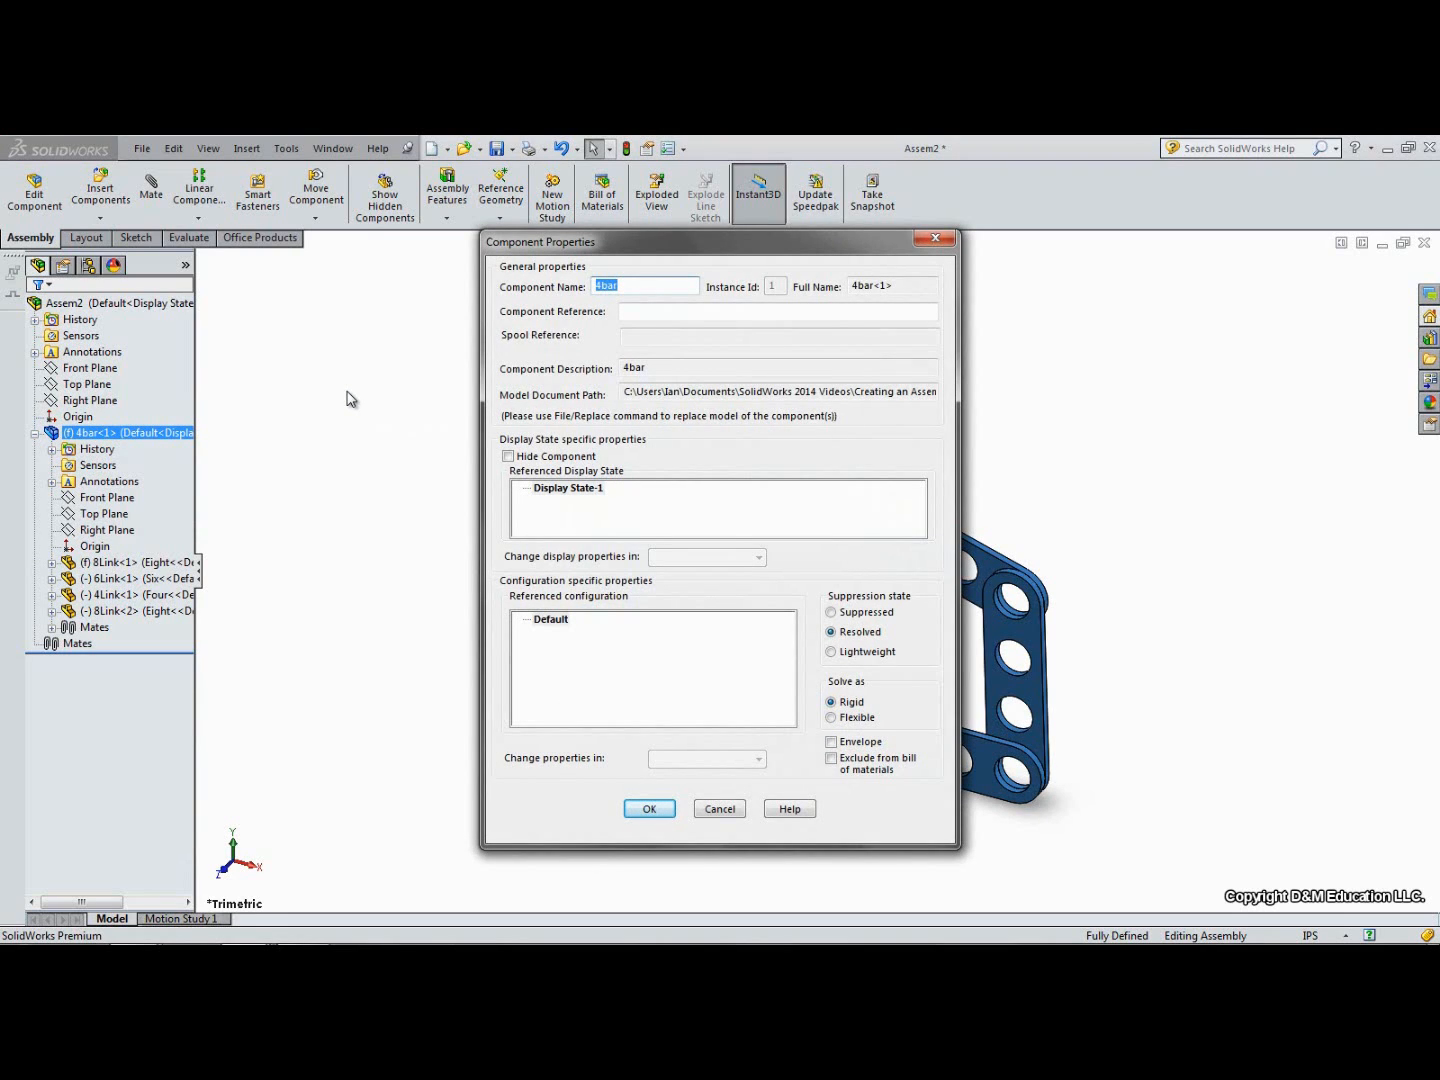
left_click(831, 717)
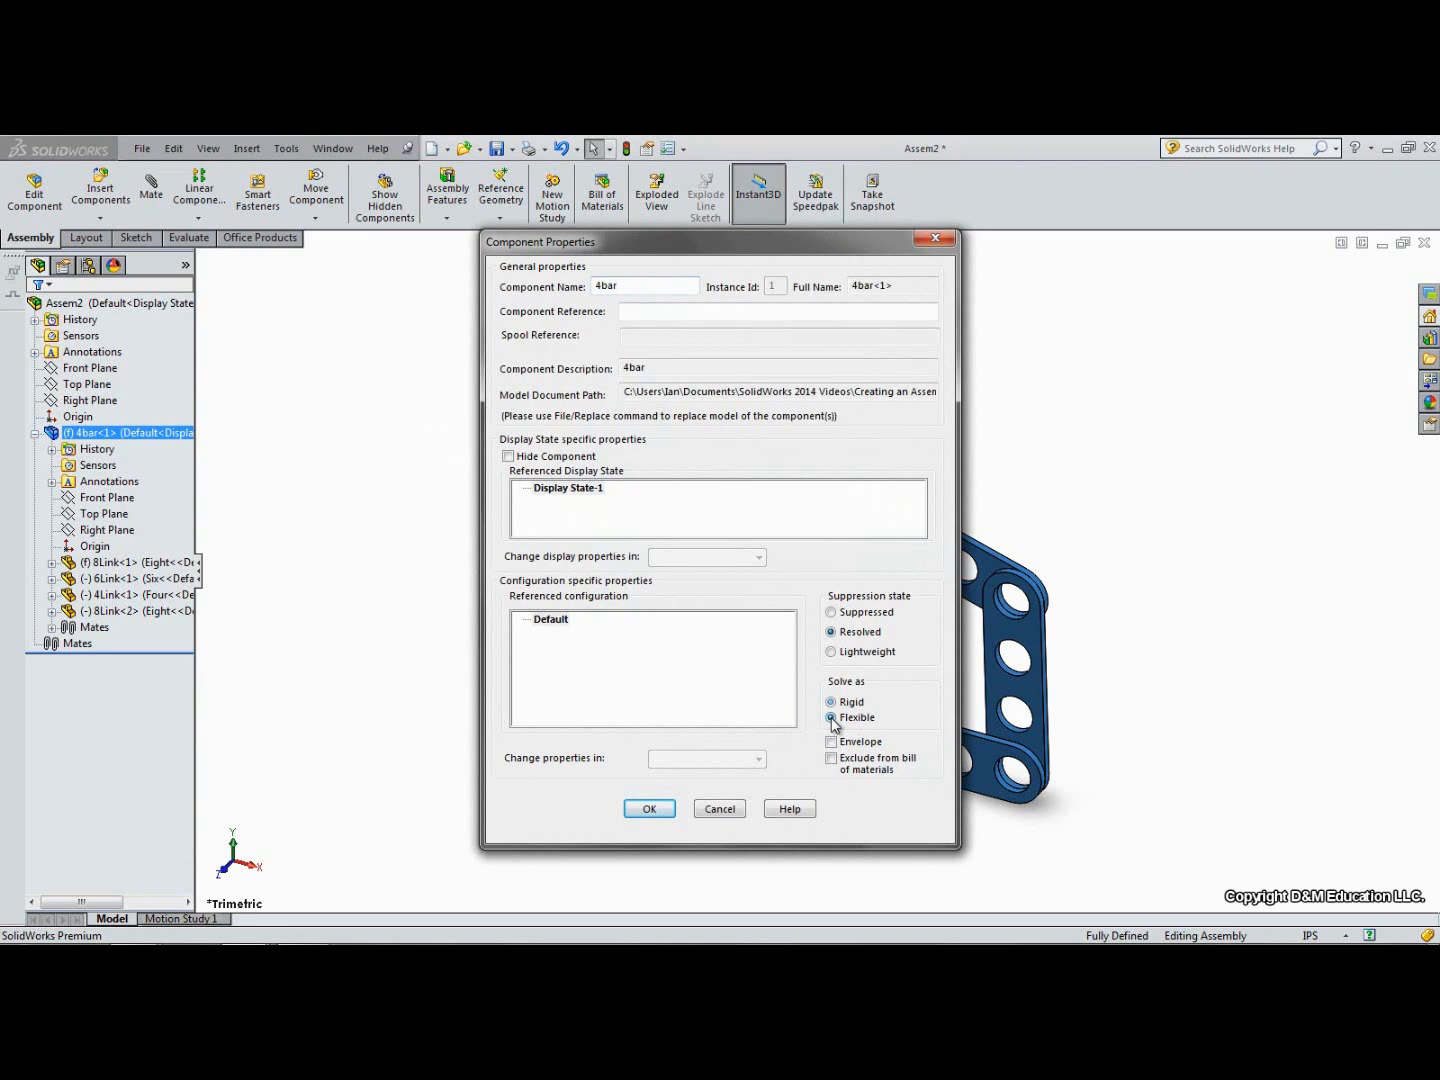
left_click(650, 809)
mouse_move(655, 544)
left_mouse_down()
mouse_move(554, 536)
mouse_move(675, 535)
left_mouse_up()
left_click(689, 528)
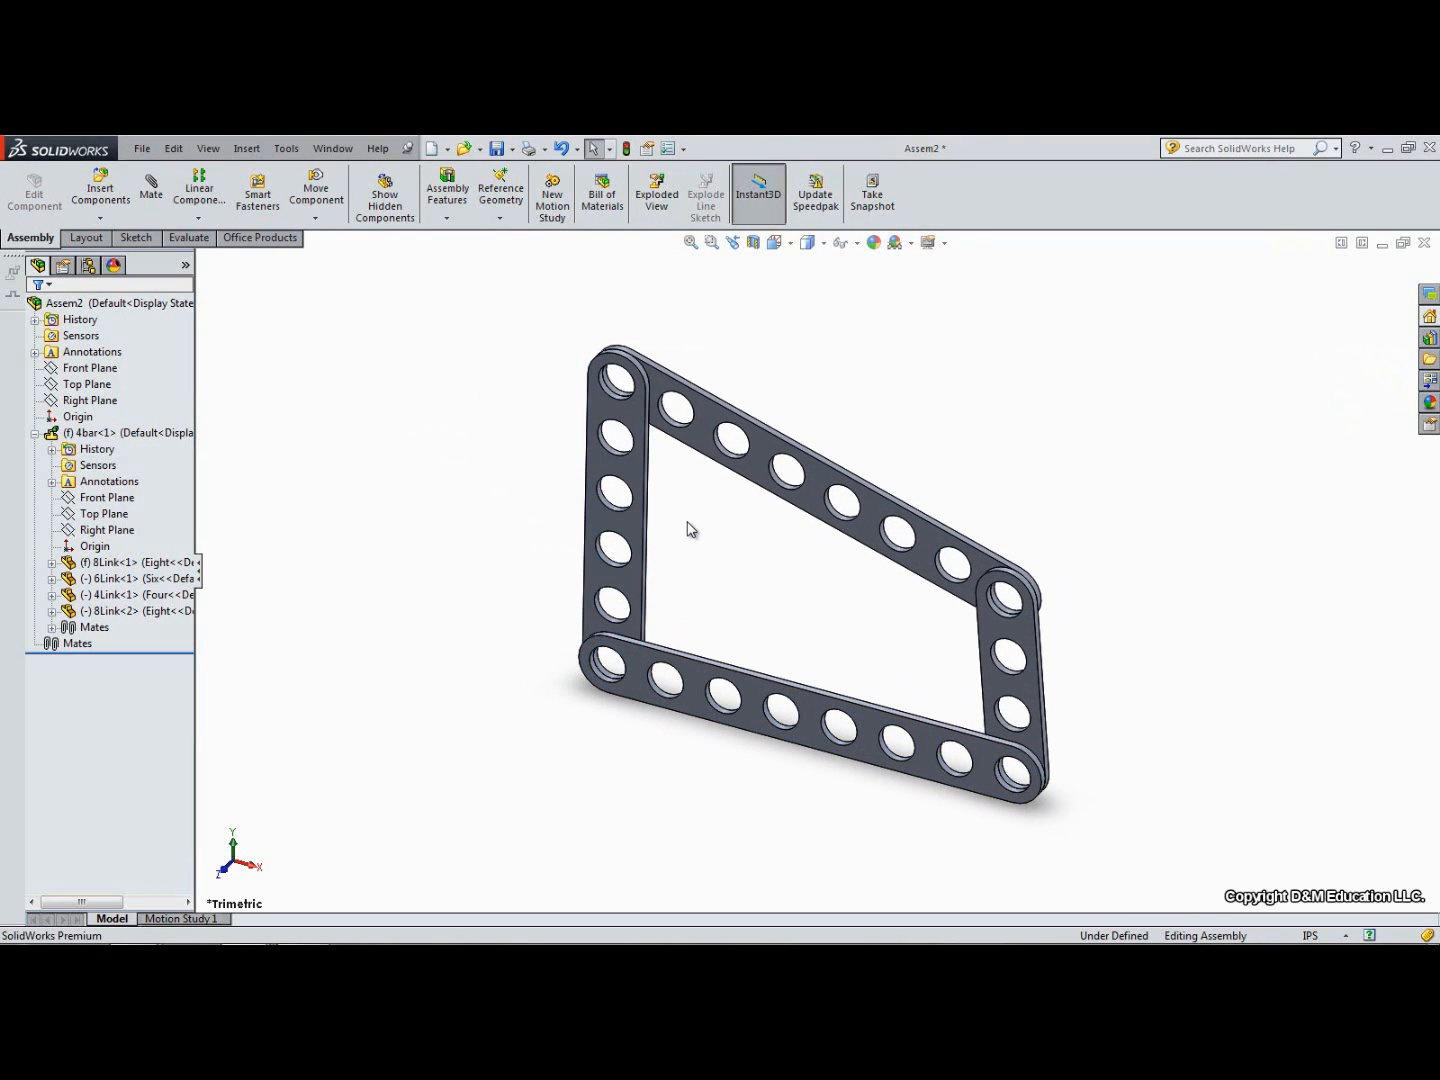
Step: Start an exploded view and pull the 6Link forward along the Z axis by about 5.56 in
left_click(655, 200)
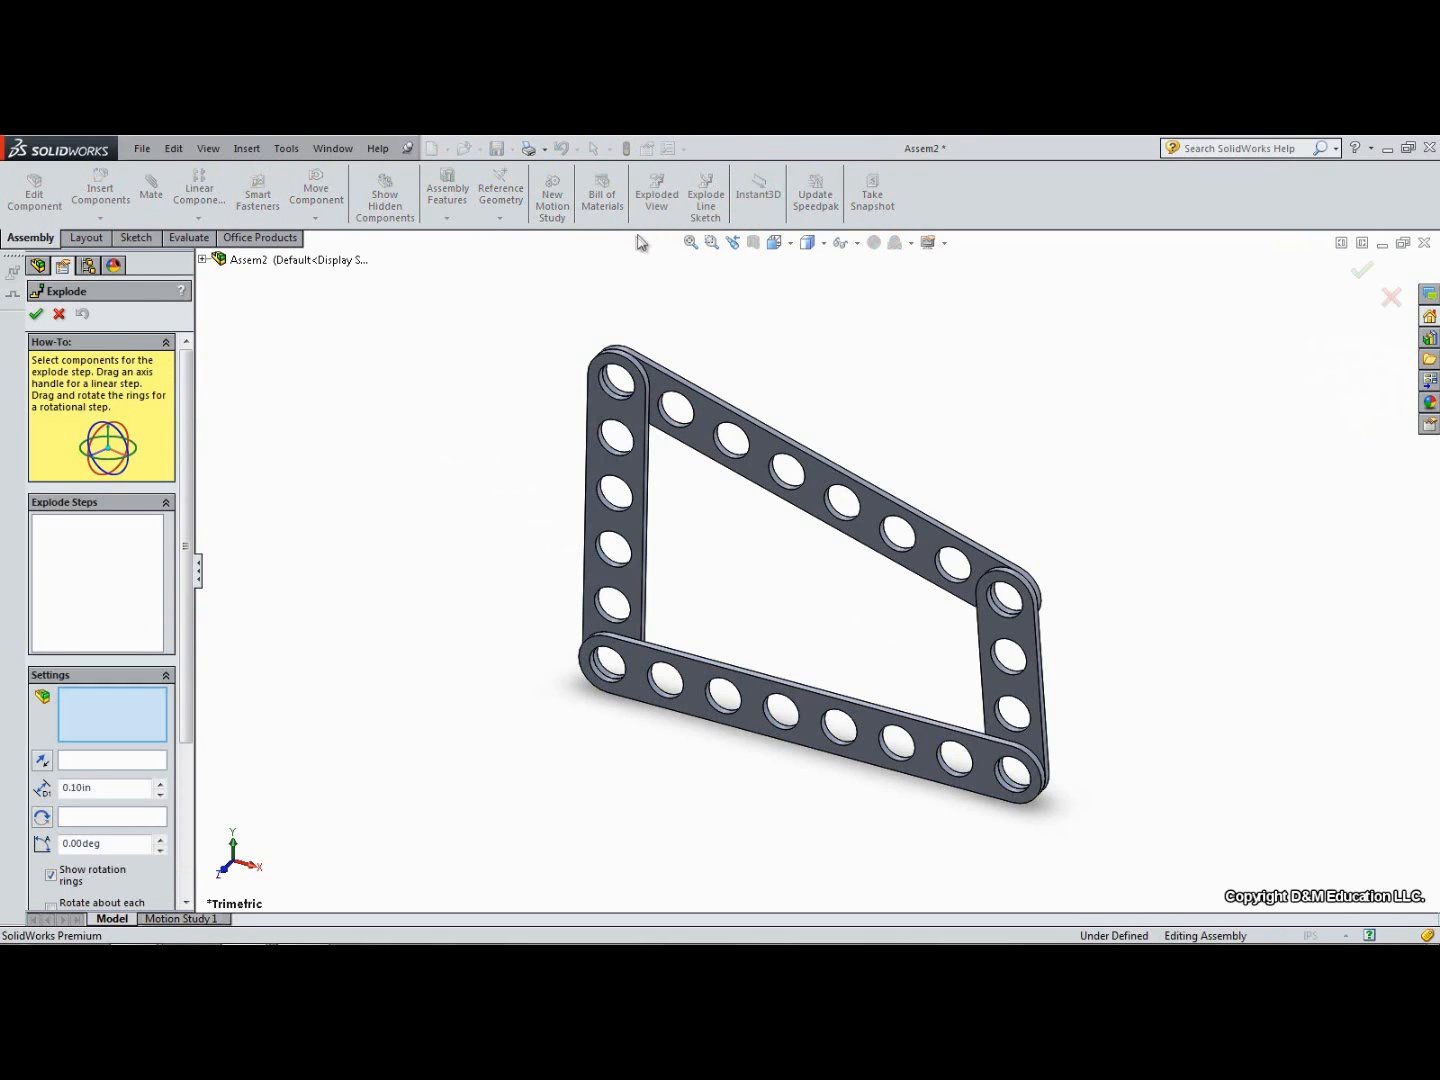
left_click(597, 408)
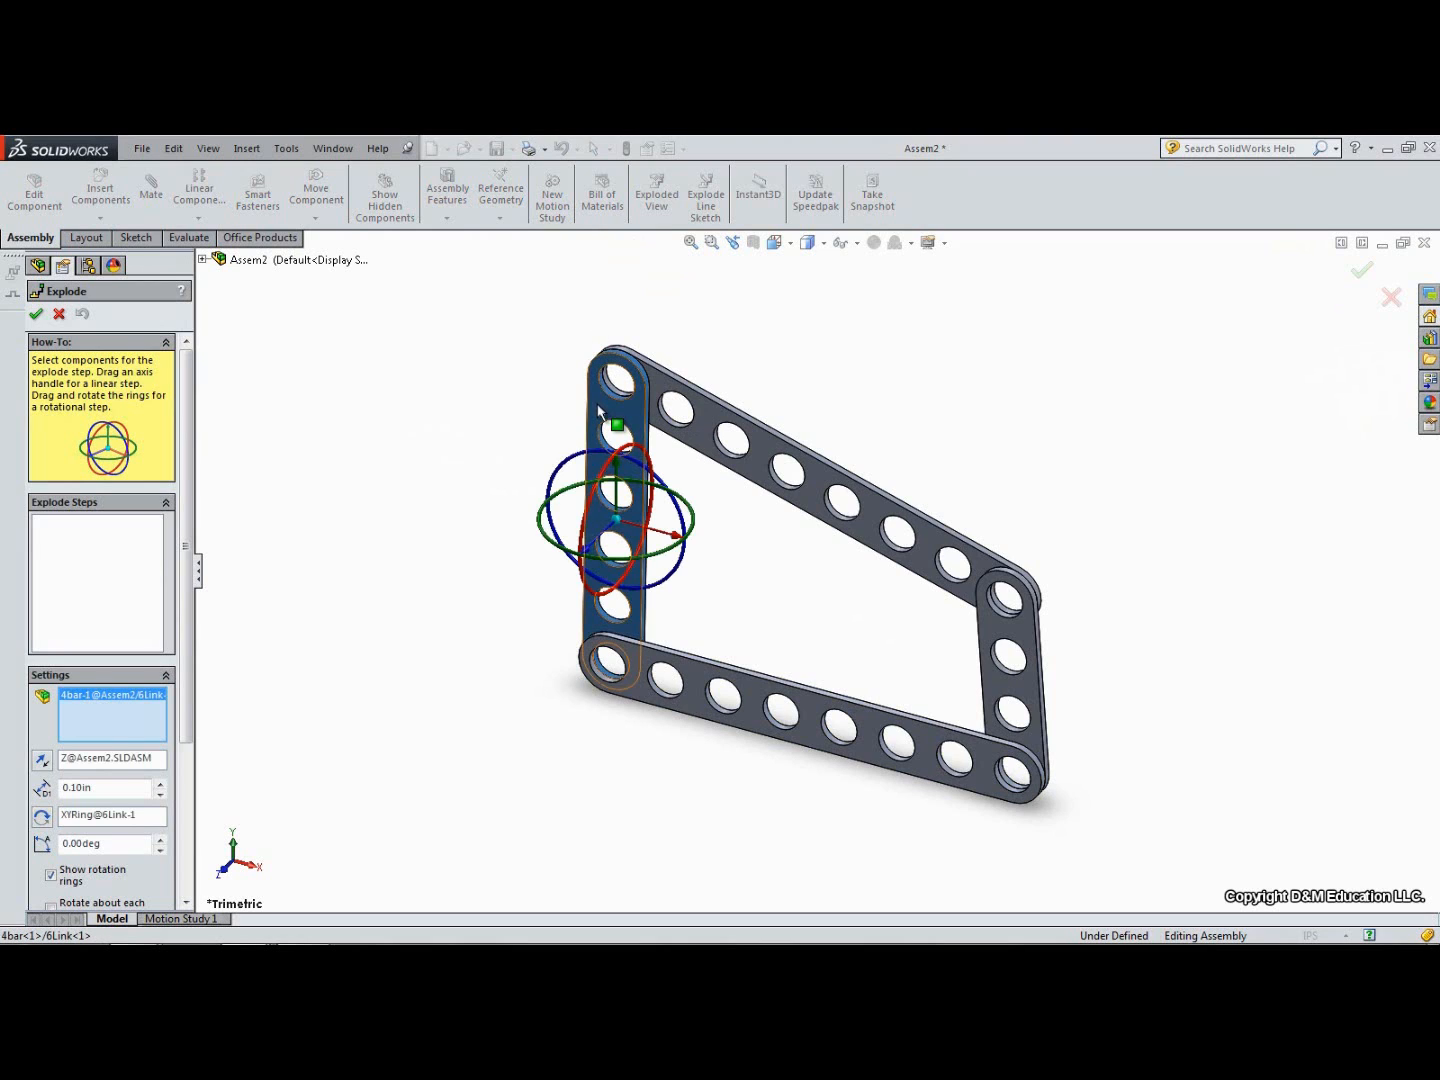
left_click_drag(579, 558, 495, 642)
left_click(730, 612)
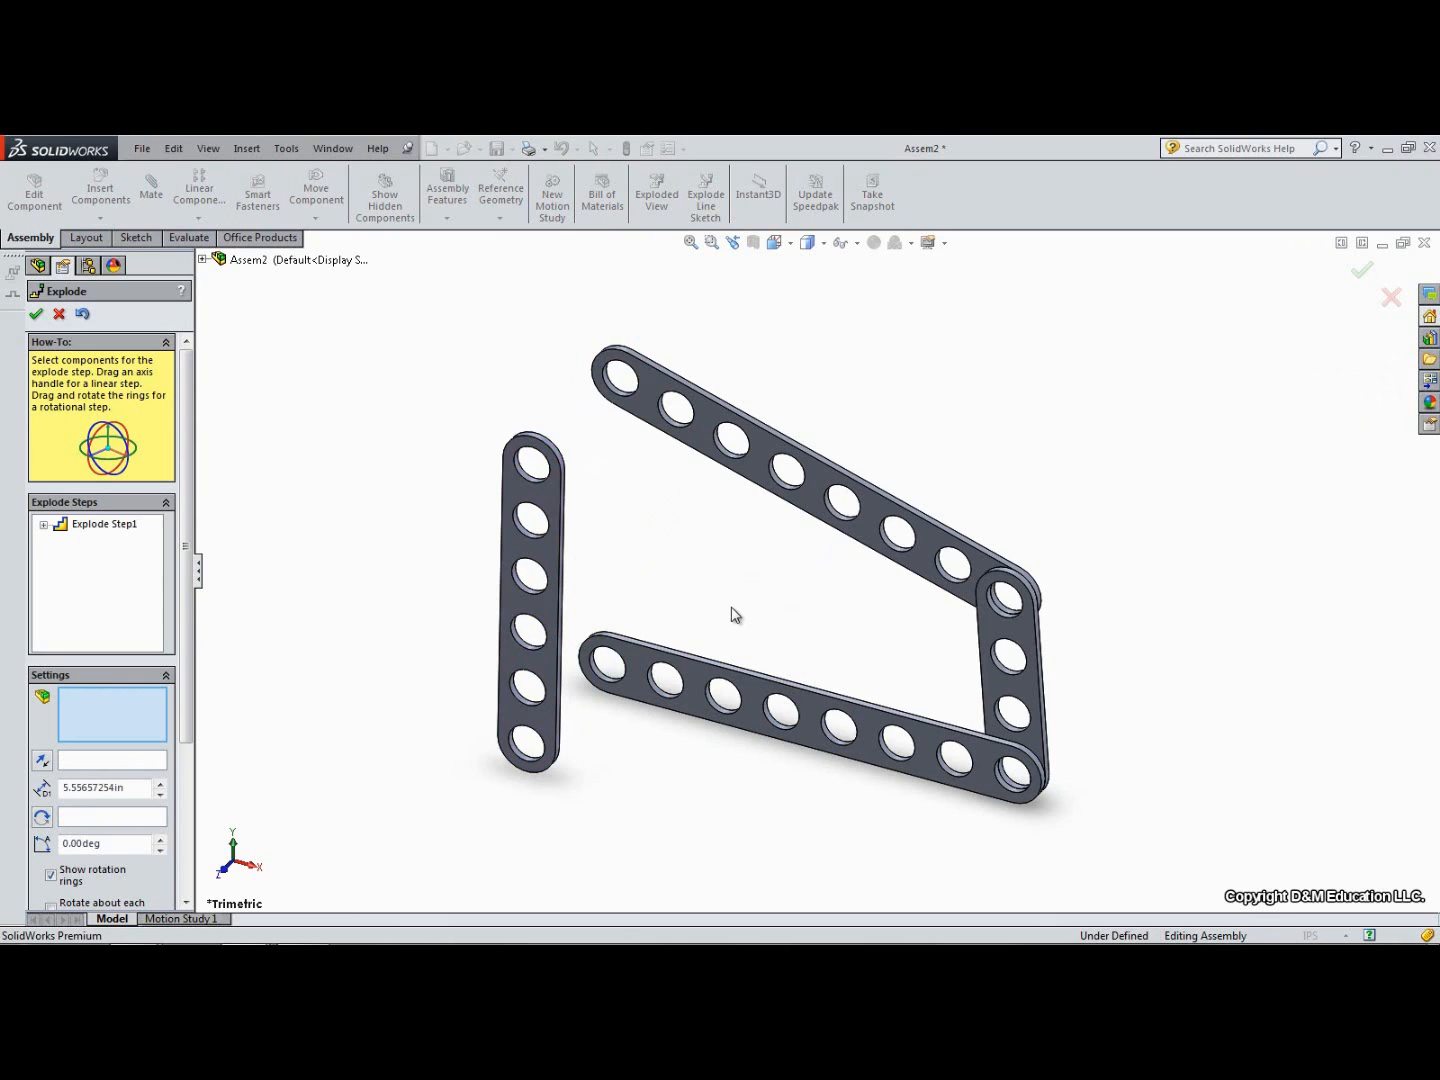
Step: Add an explode step that moves the 4Link 4 in along the Z axis
left_click(1031, 697)
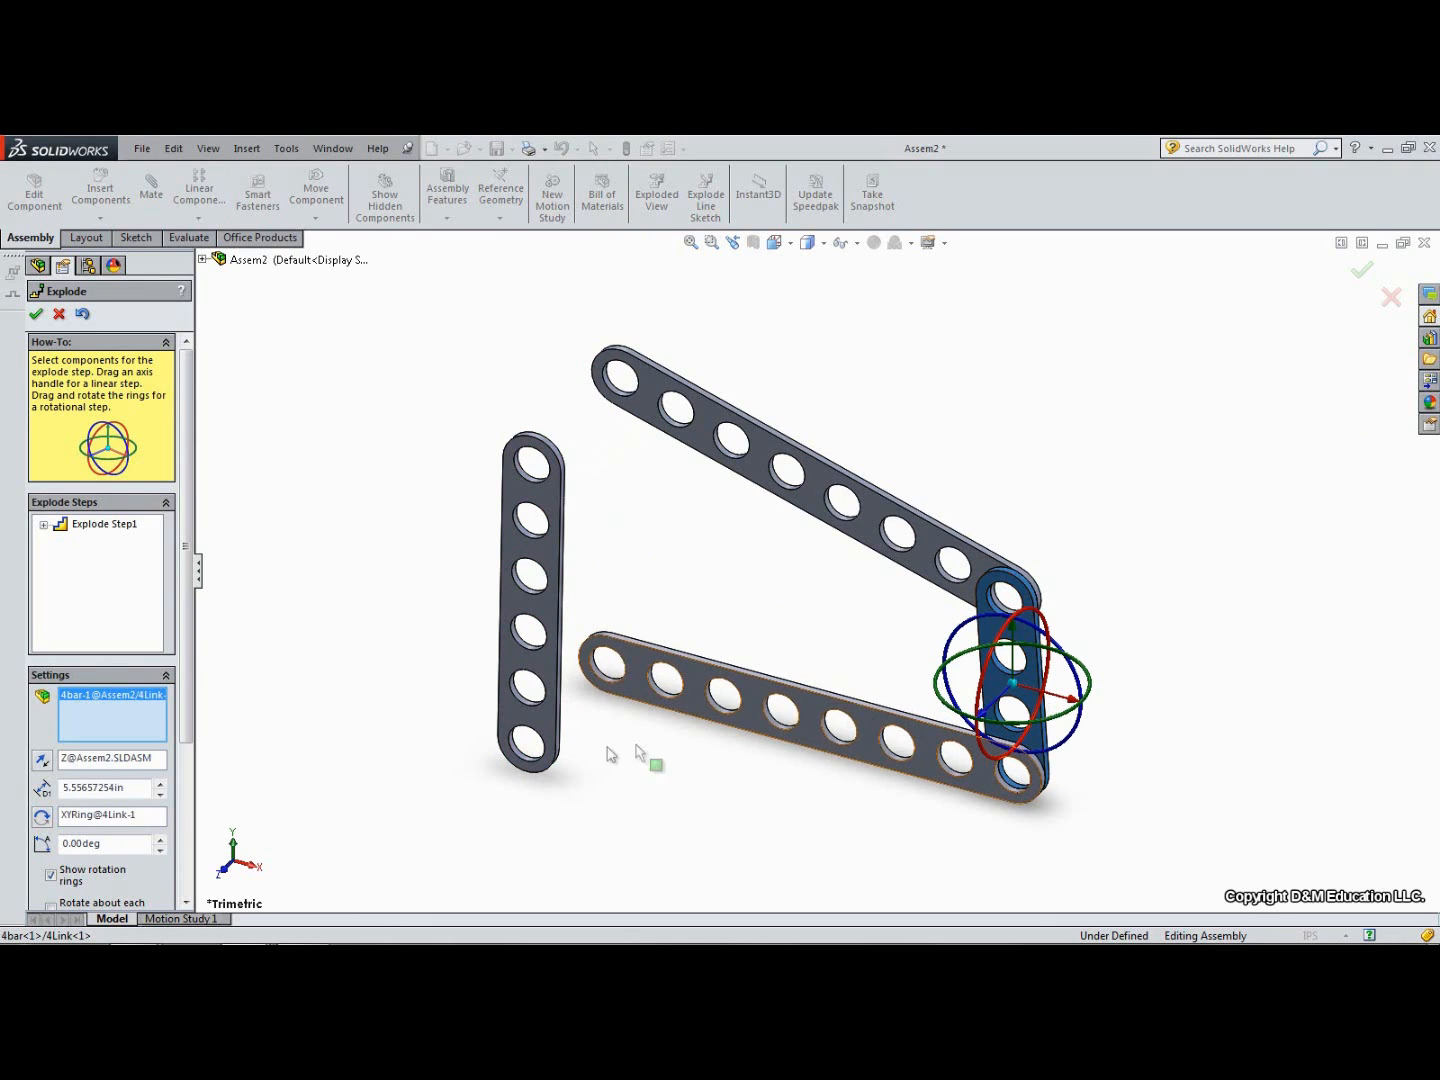
double_click(141, 793)
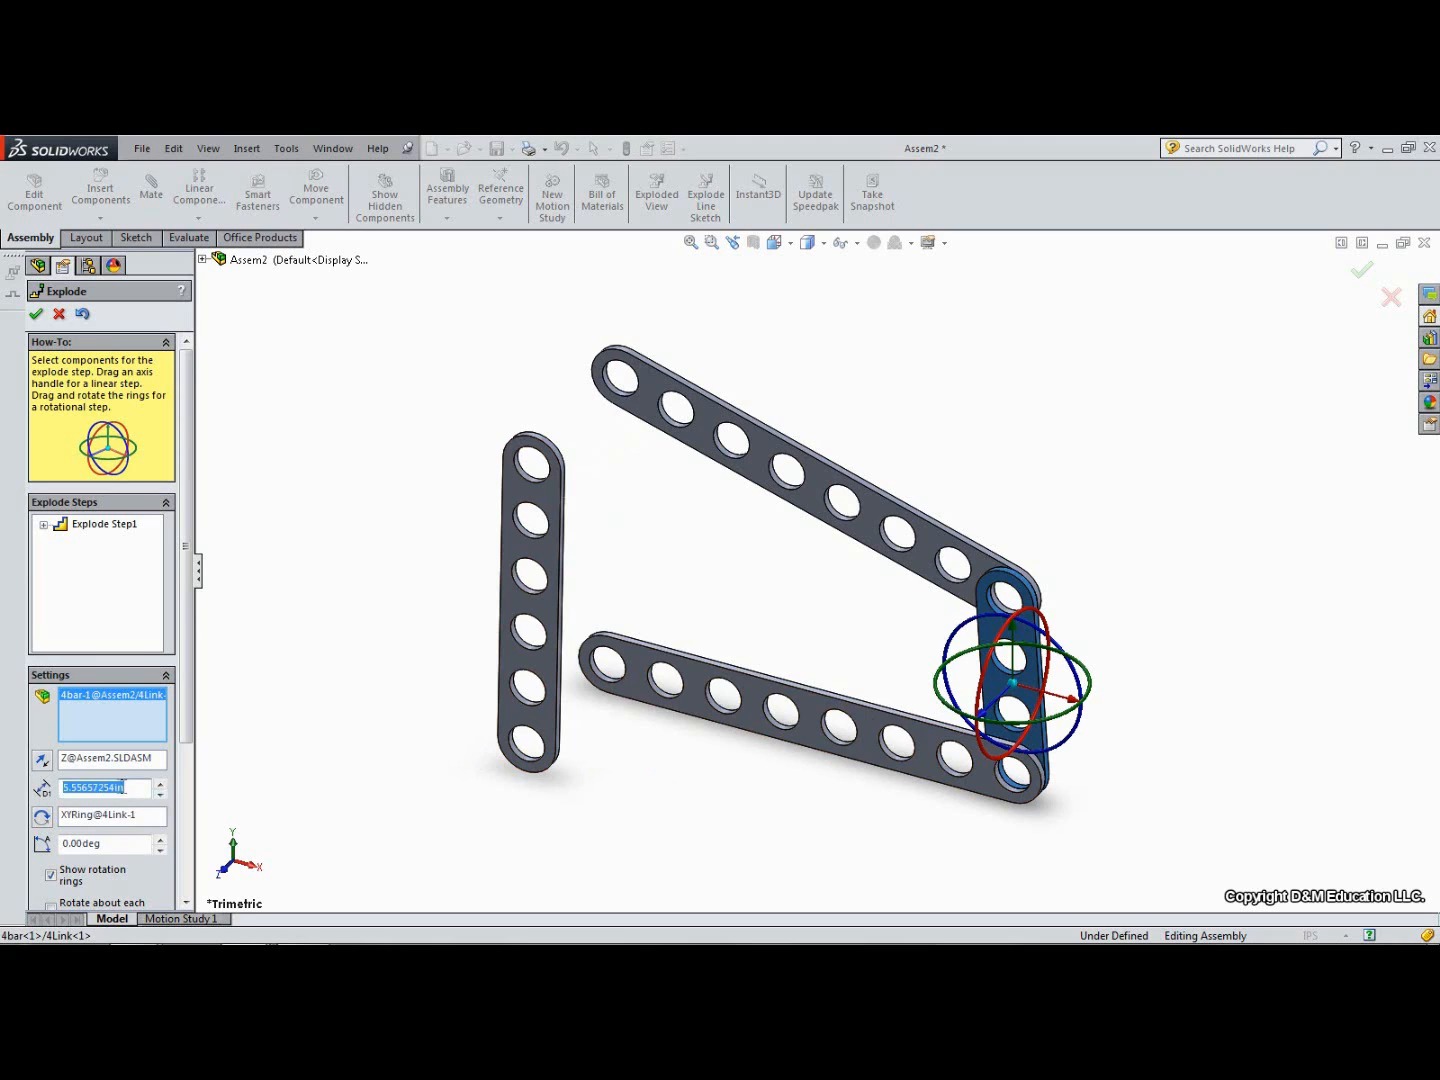
type("4")
key("Return")
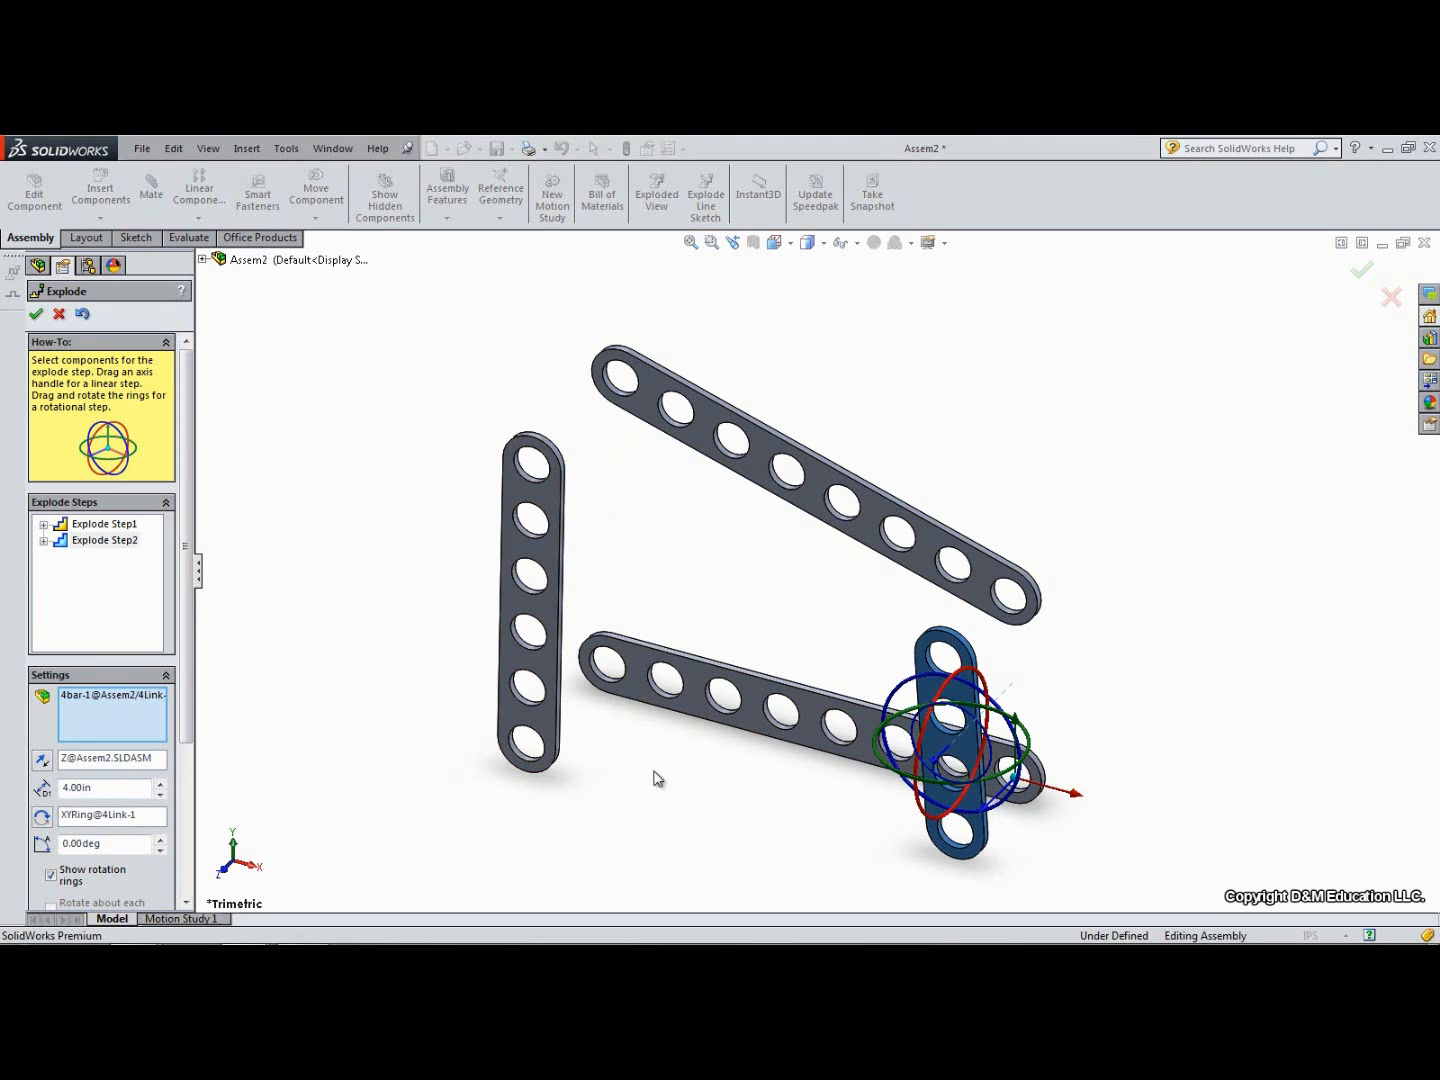
Step: Edit the 6Link's explode step to a distance of 6 in and finish the exploded view
right_click(99, 530)
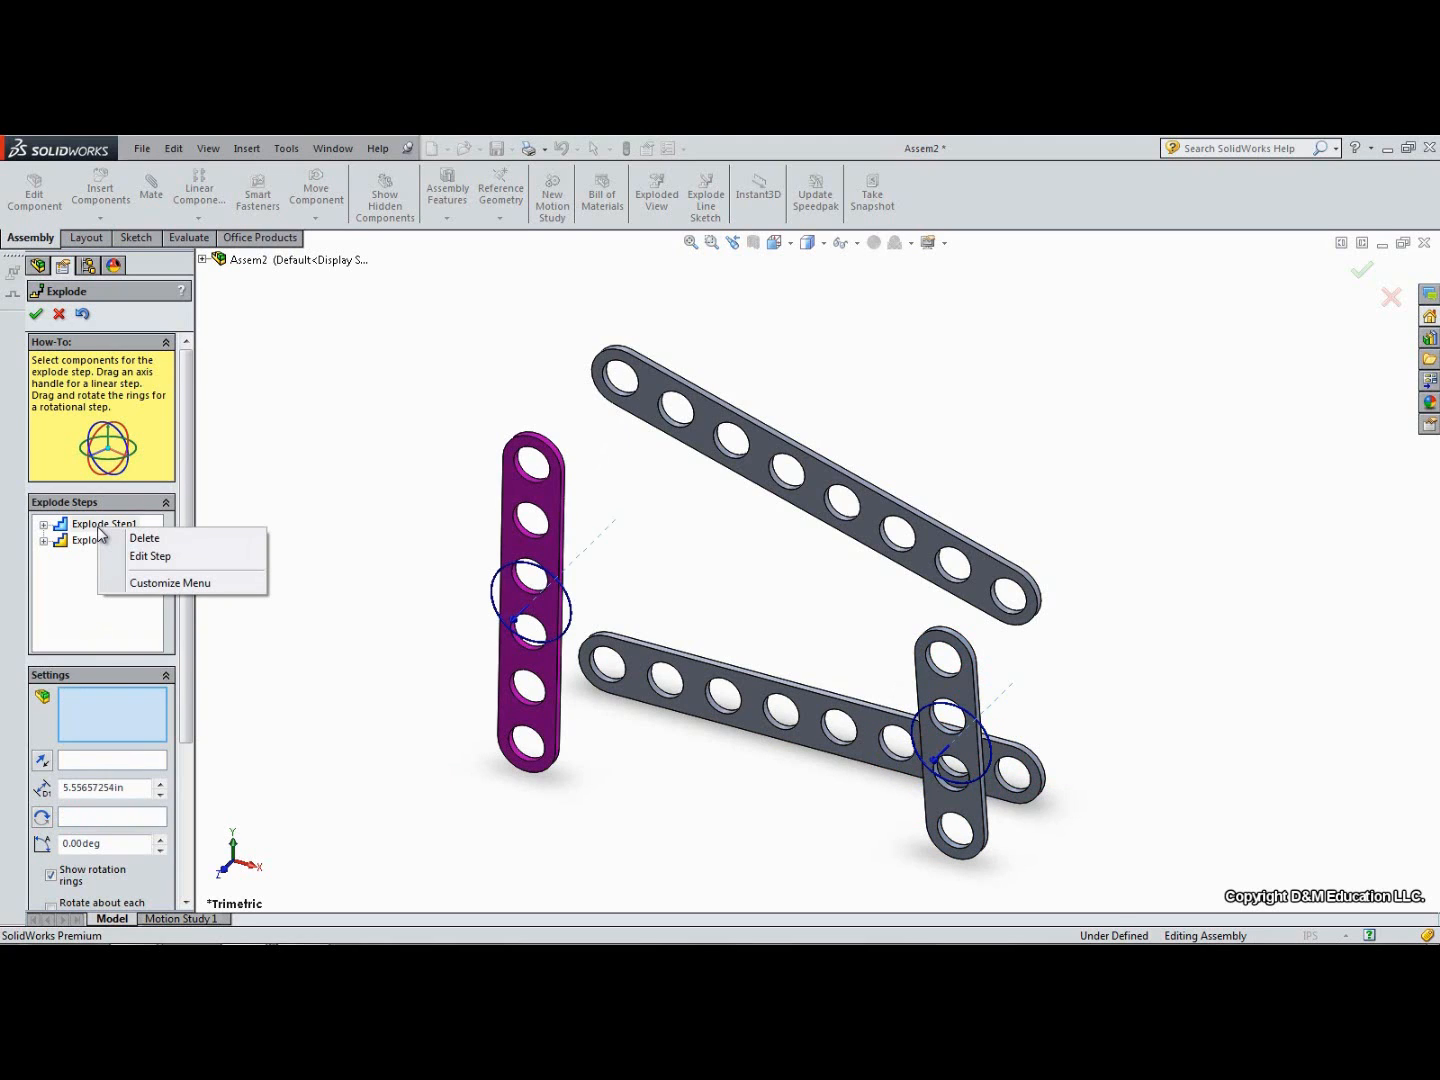
left_click(140, 557)
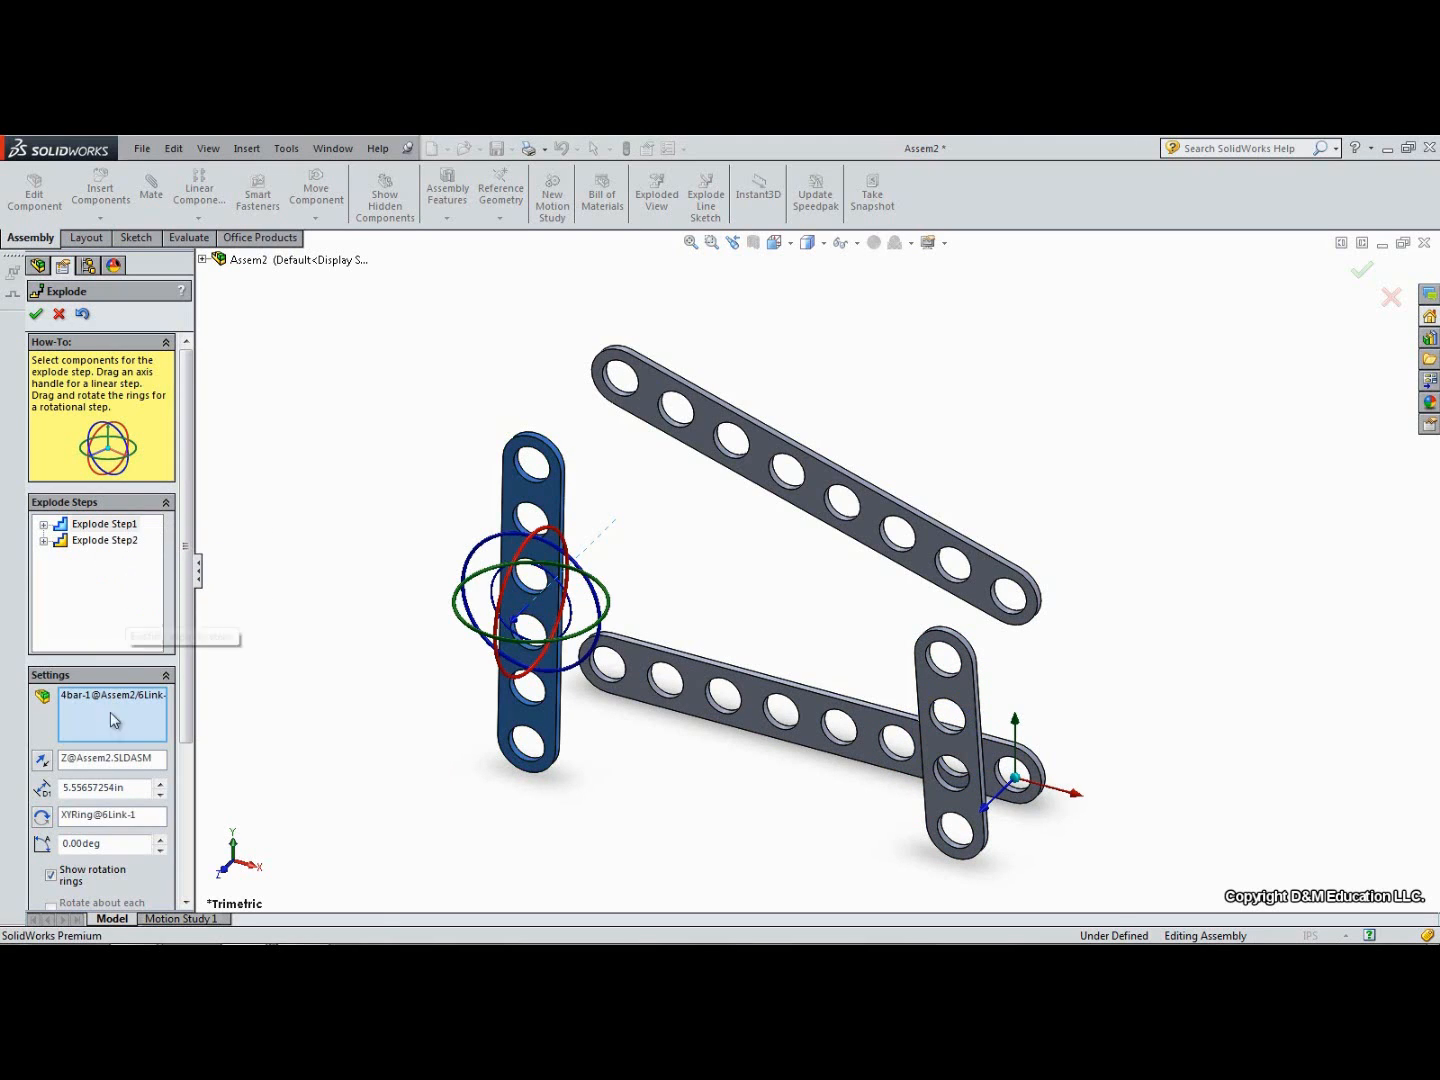
left_click_drag(148, 787, 62, 787)
type("6")
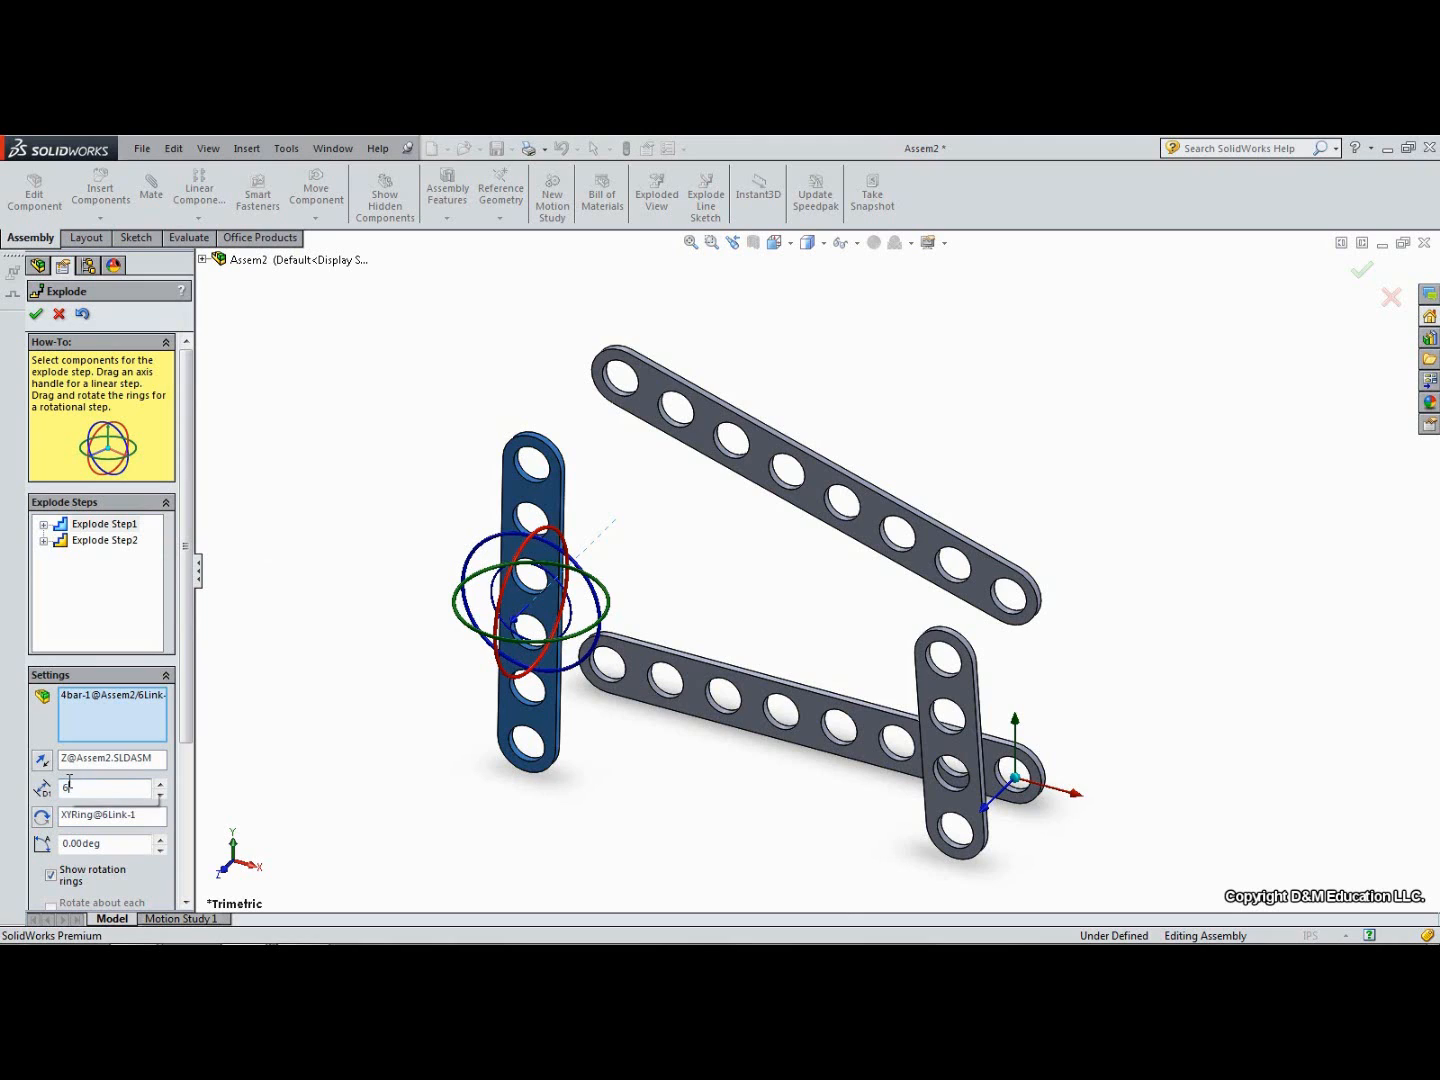
key("Return")
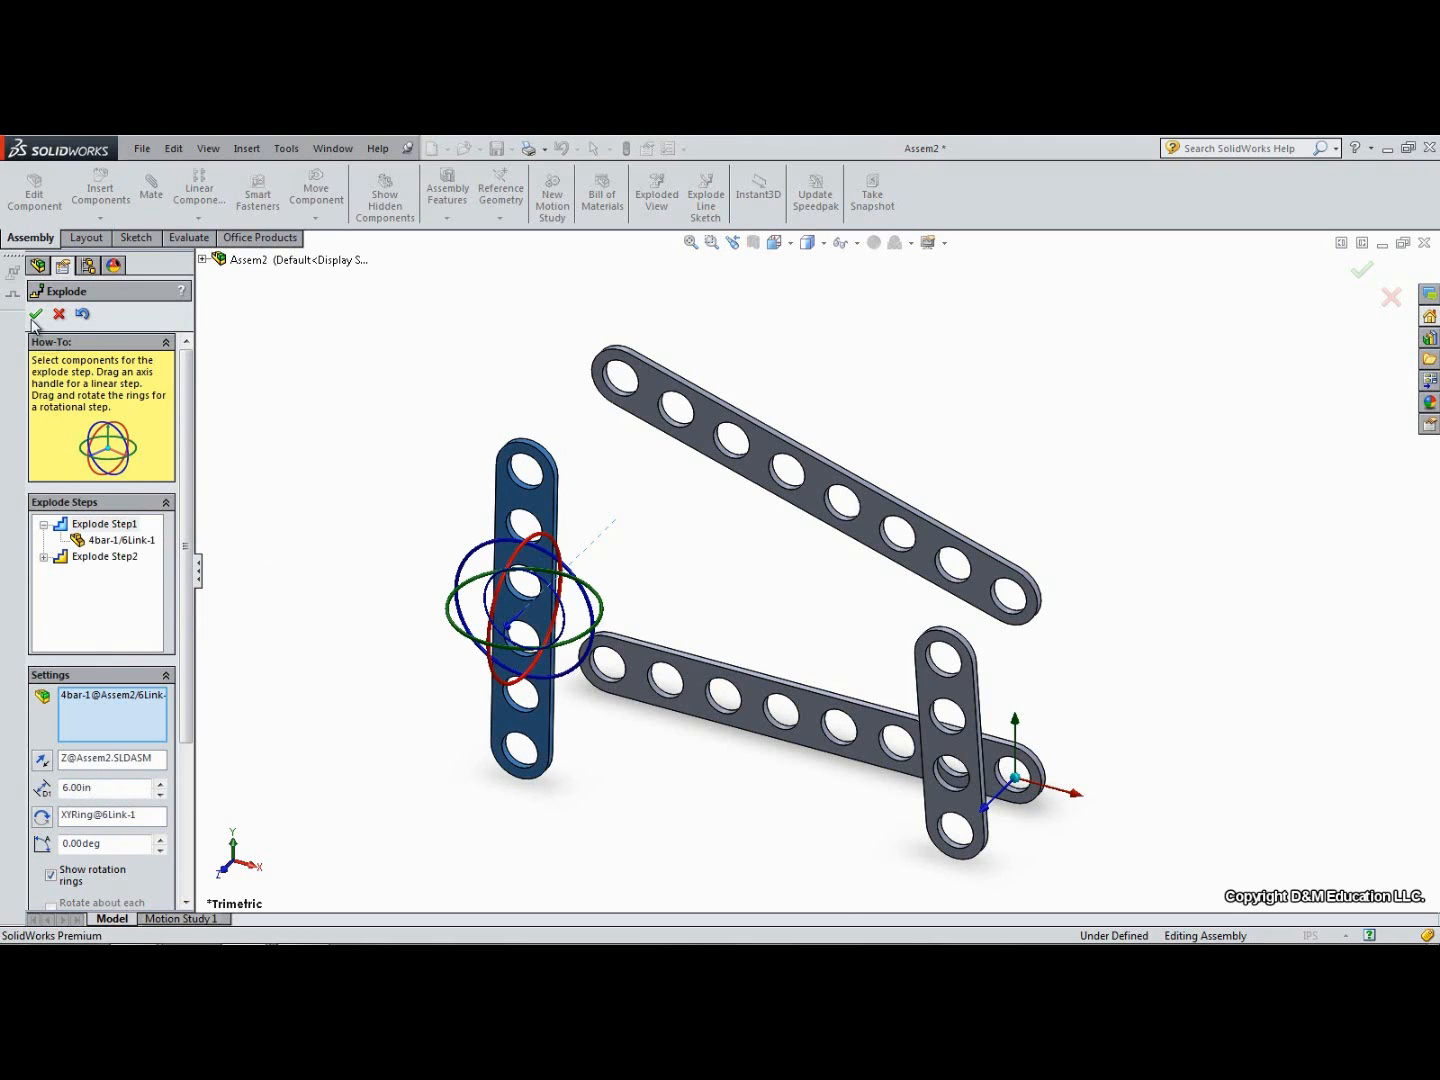
left_click(35, 314)
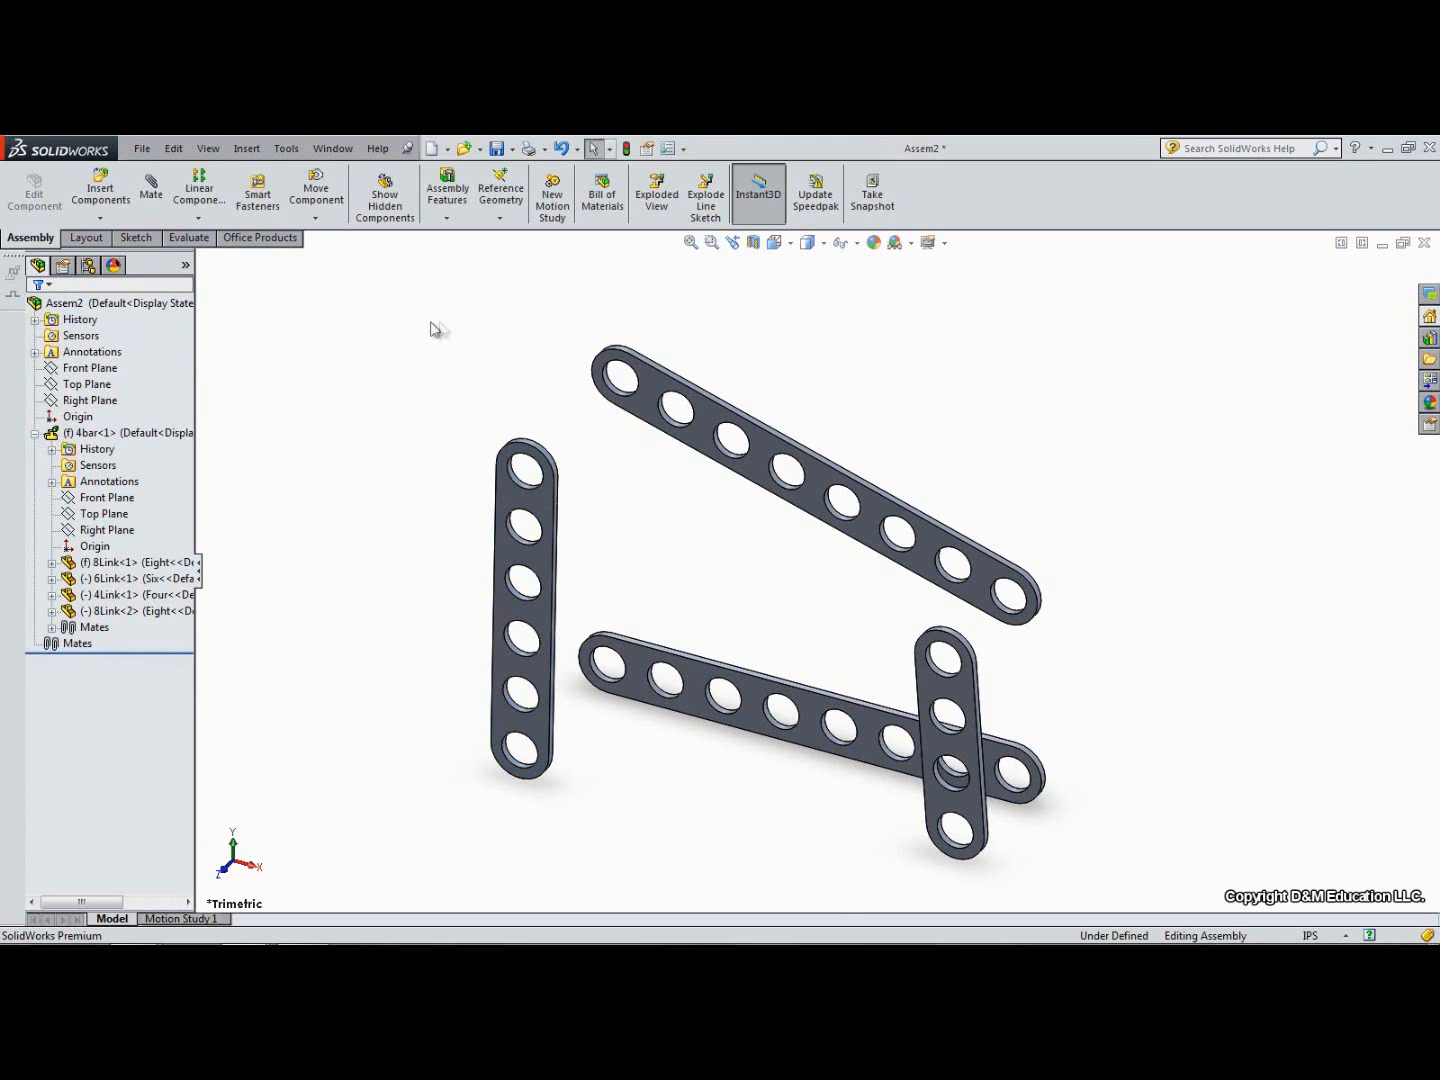
Step: Sketch explode lines joining the end holes of the 6Link and 4Link to the matching end holes of both 8Links
left_click(706, 210)
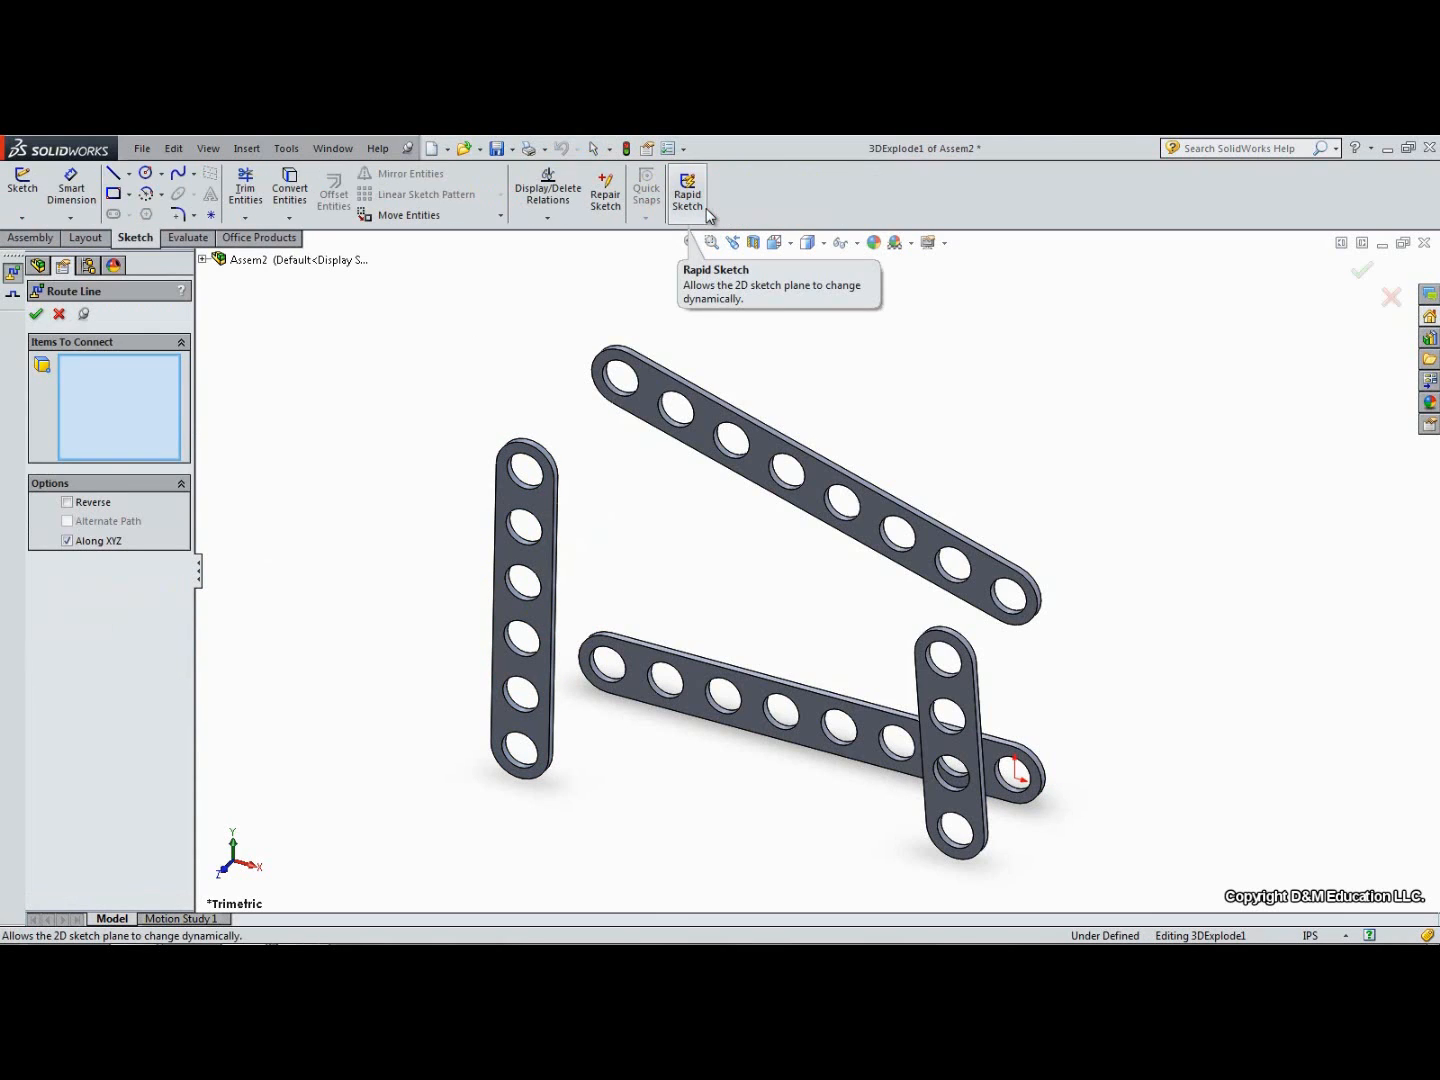
left_click(622, 398)
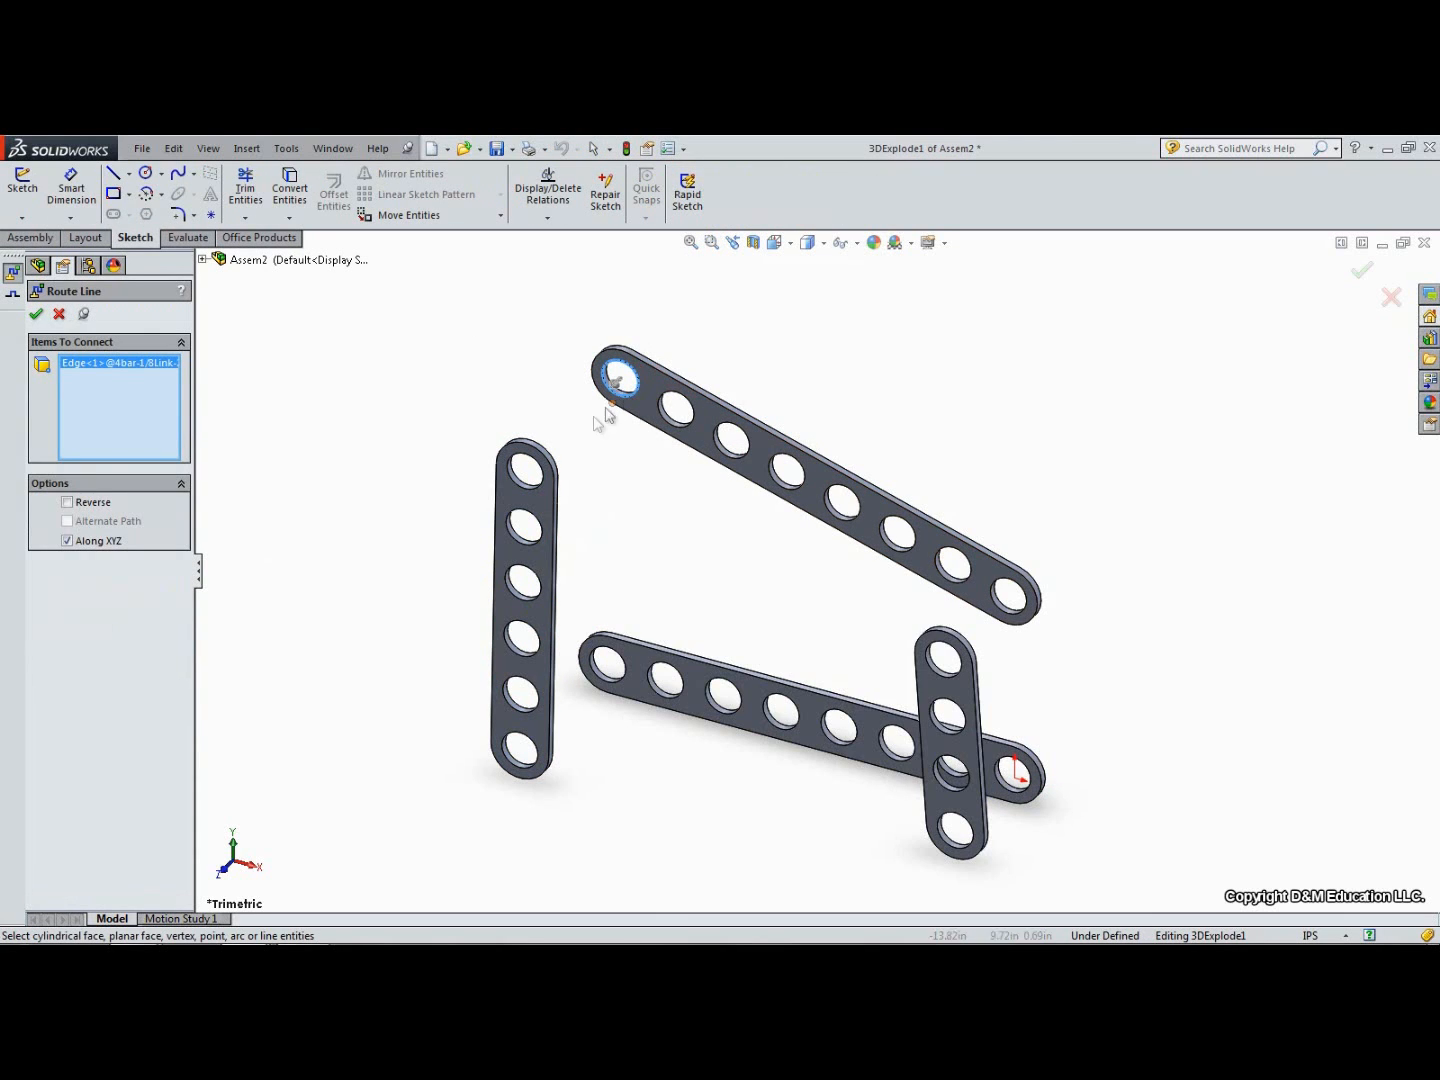
left_click(525, 468)
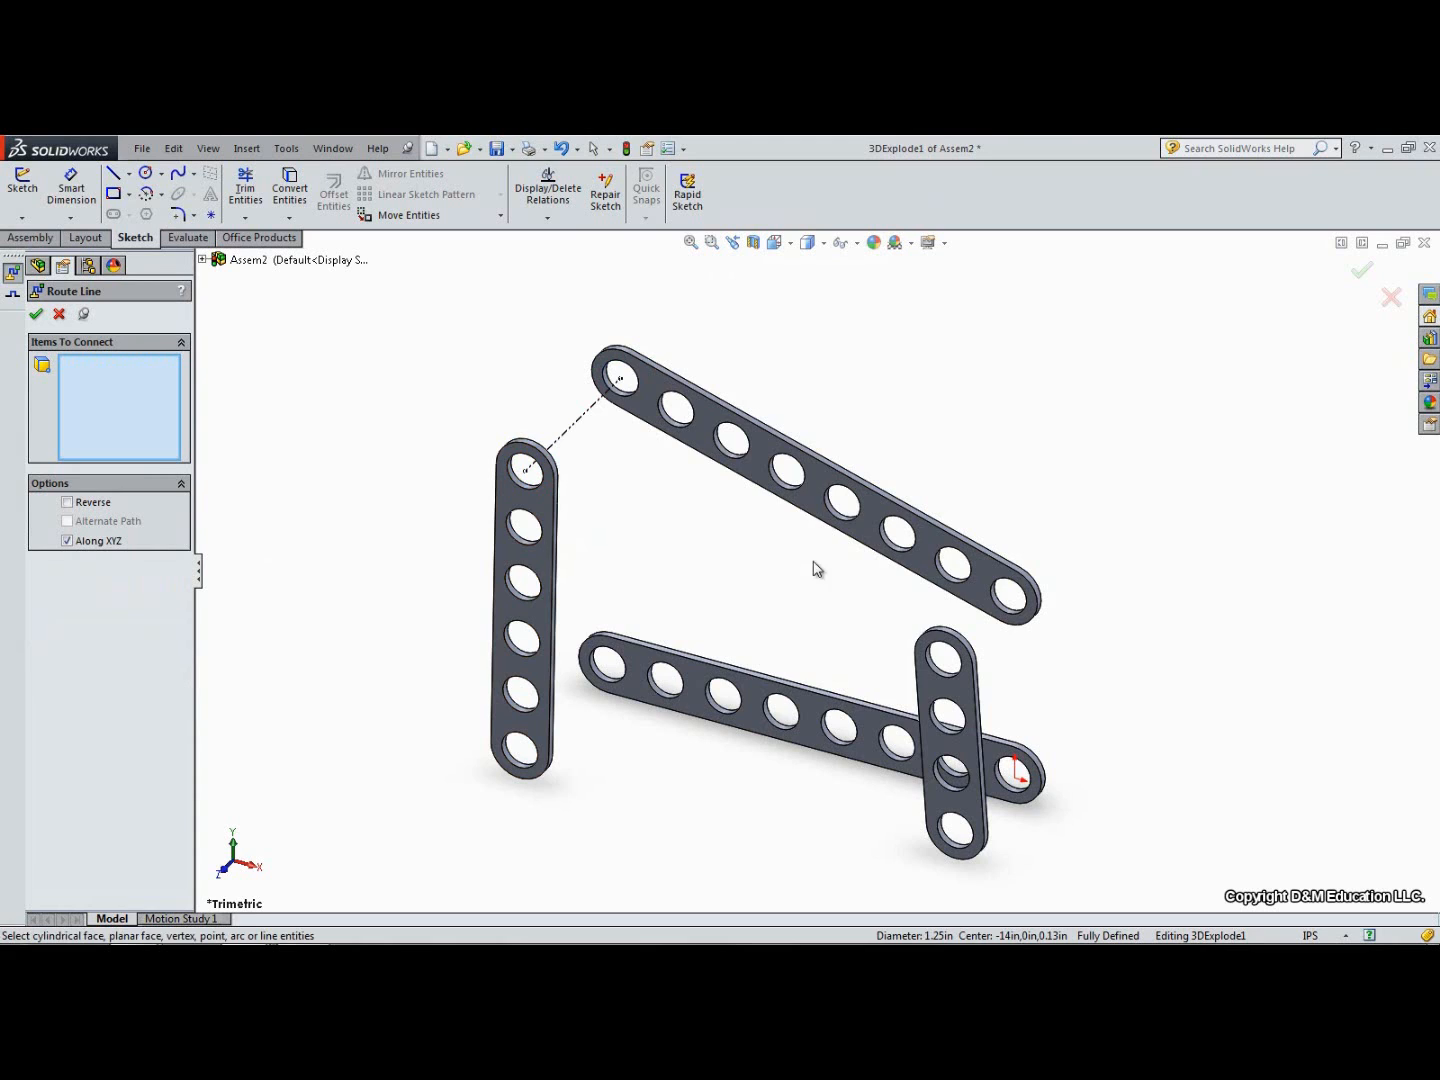
left_click(1008, 600)
left_click(944, 664)
right_click(946, 678)
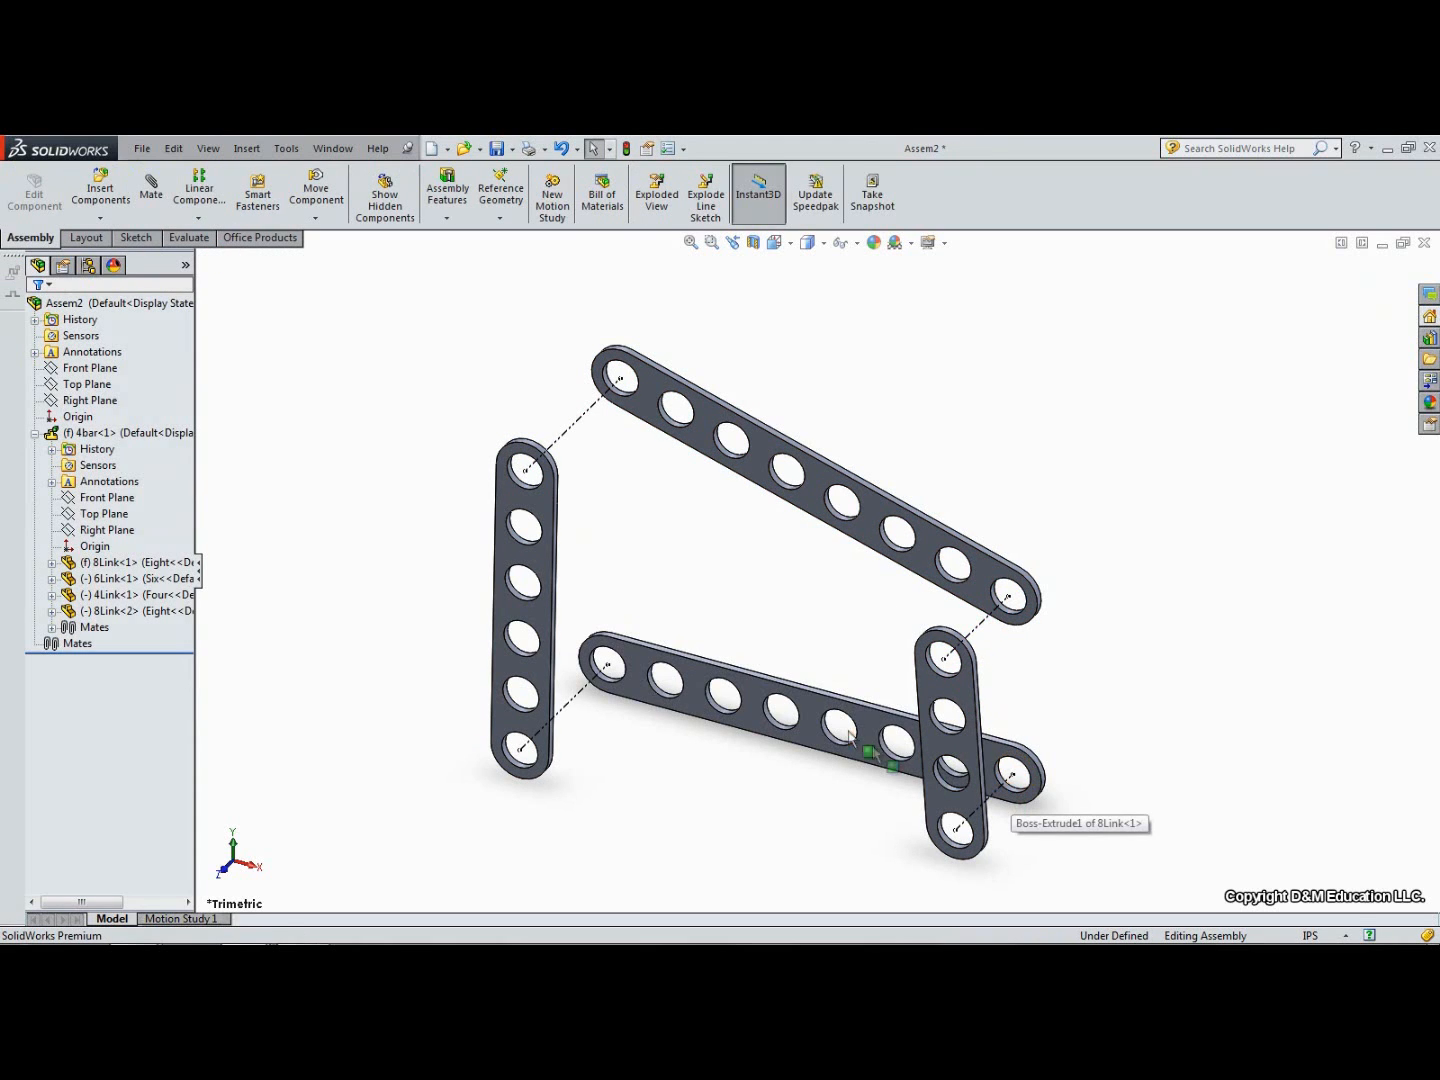
Step: Collapse the exploded view of the default configuration and return to the feature tree
left_click(88, 266)
left_click(50, 321)
right_click(100, 338)
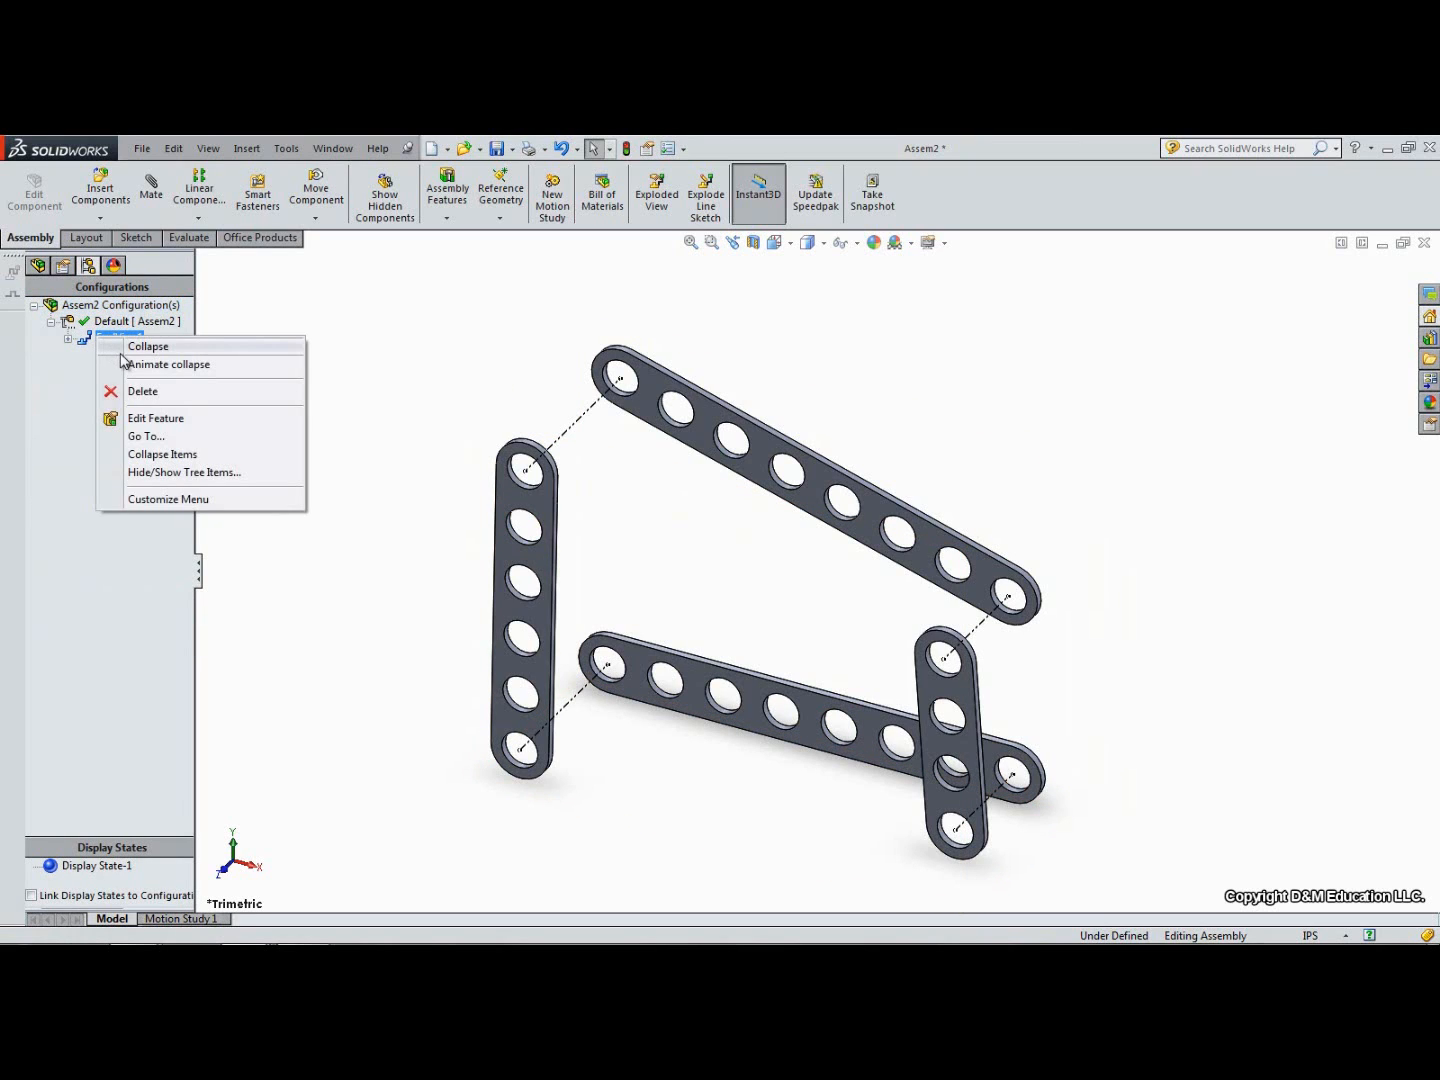
left_click(122, 350)
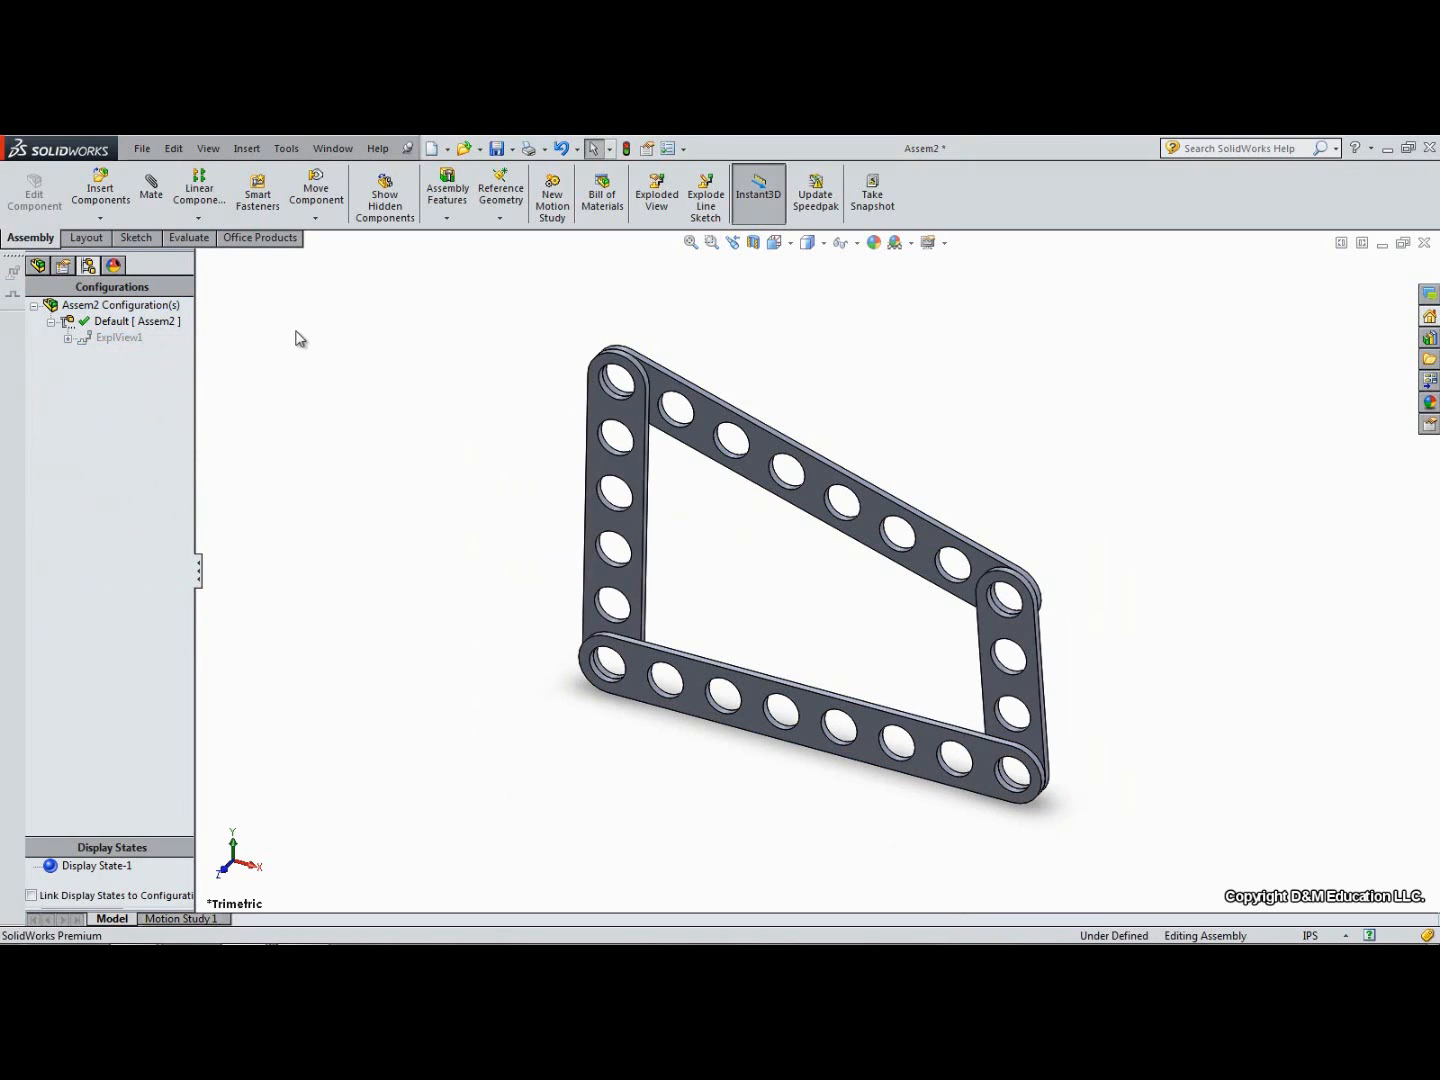
left_click(38, 265)
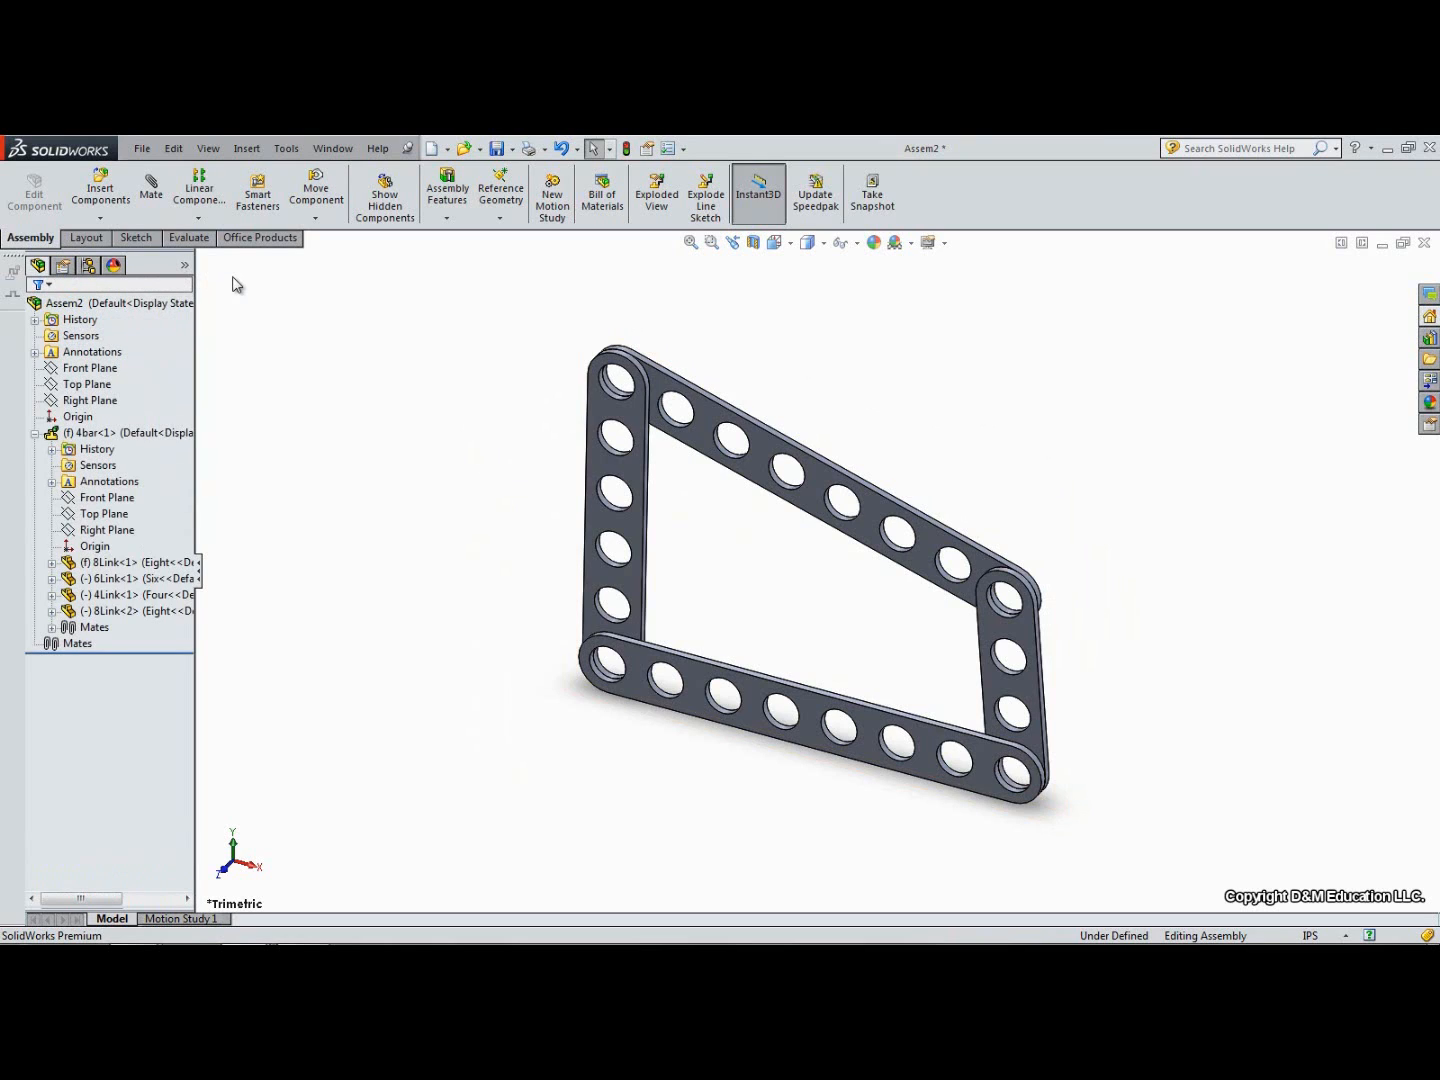
left_click(199, 217)
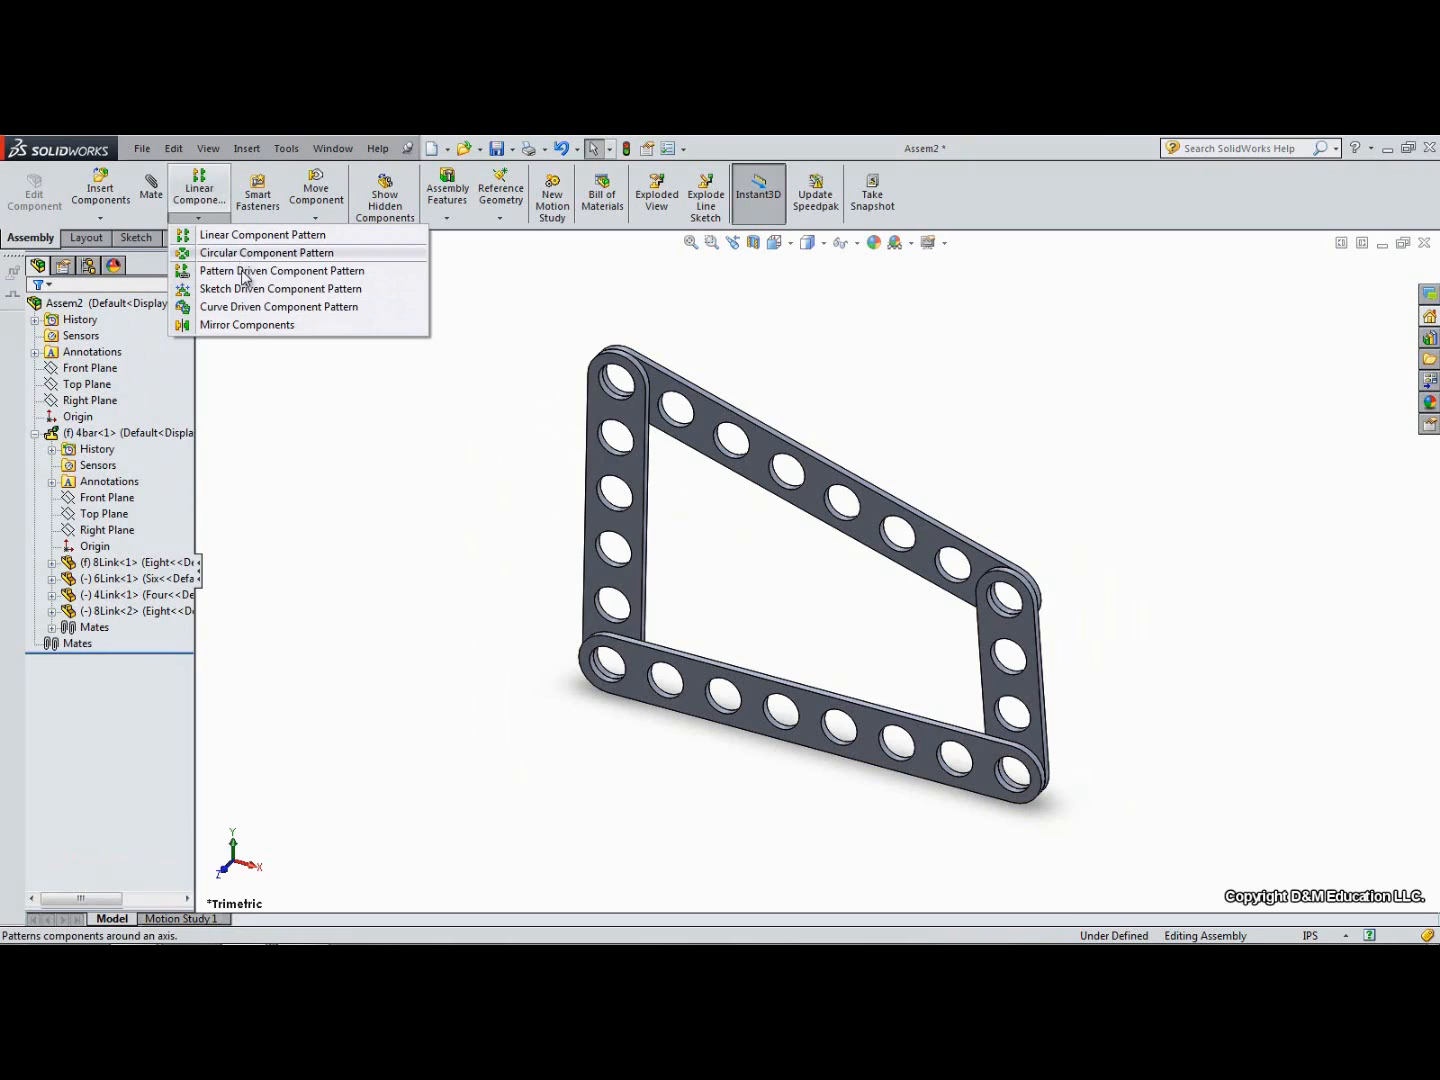
left_click(290, 393)
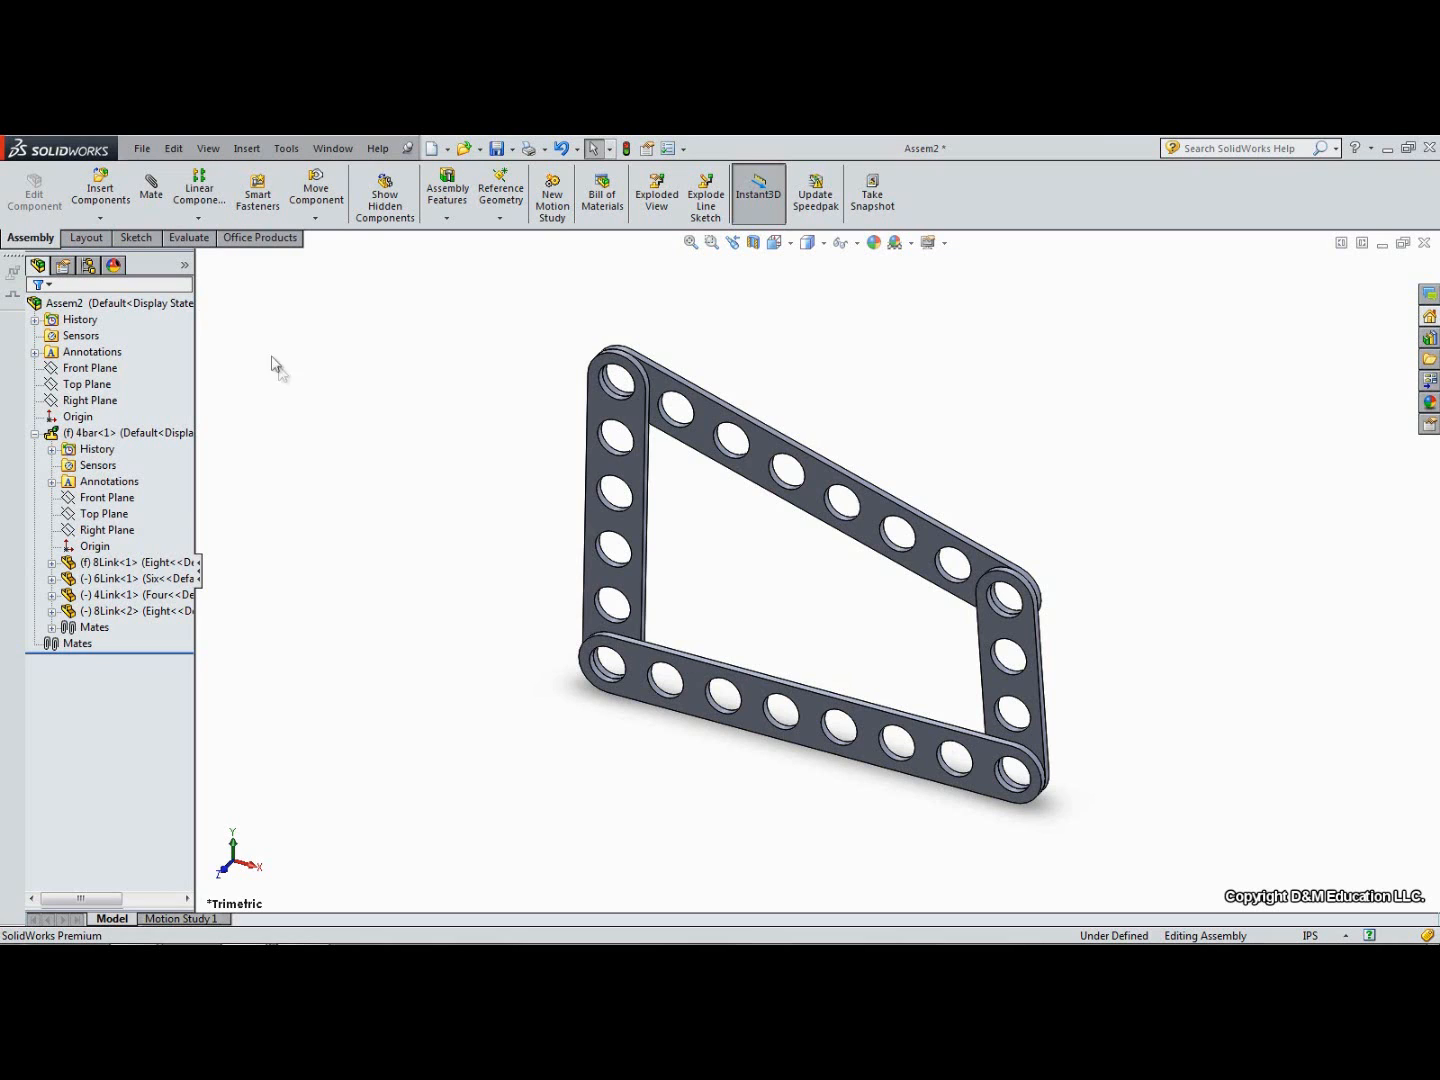
Step: Review the Pack and Go options for the assembly, choosing a Zip file as the save target, and leave without saving
left_click(142, 148)
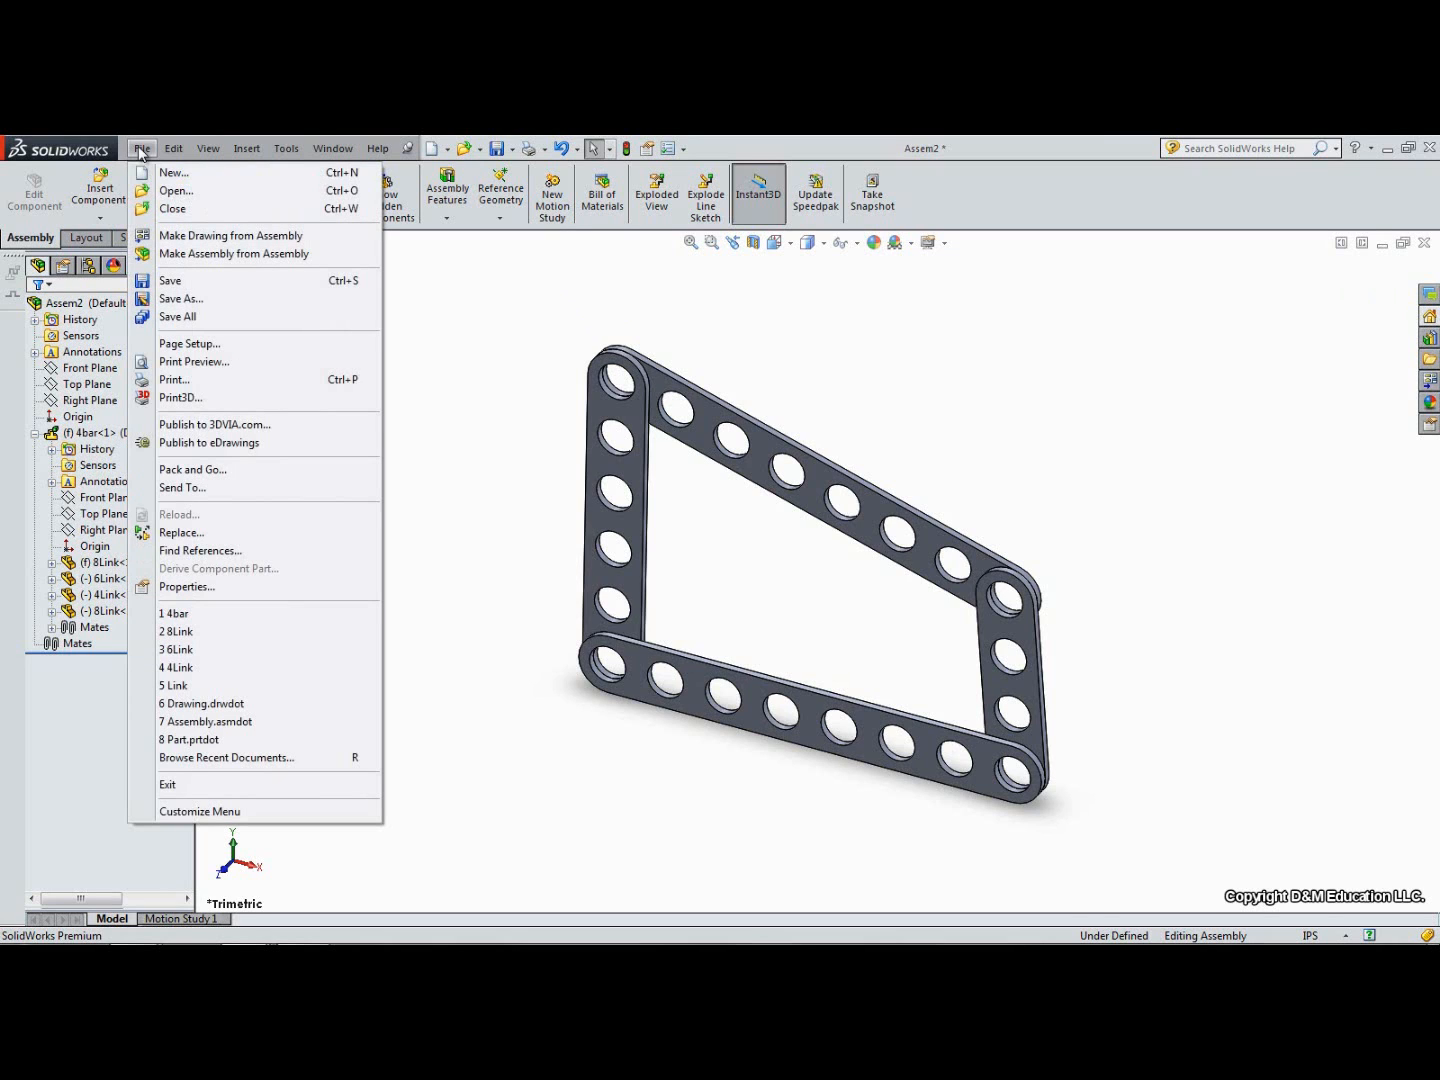
left_click(206, 472)
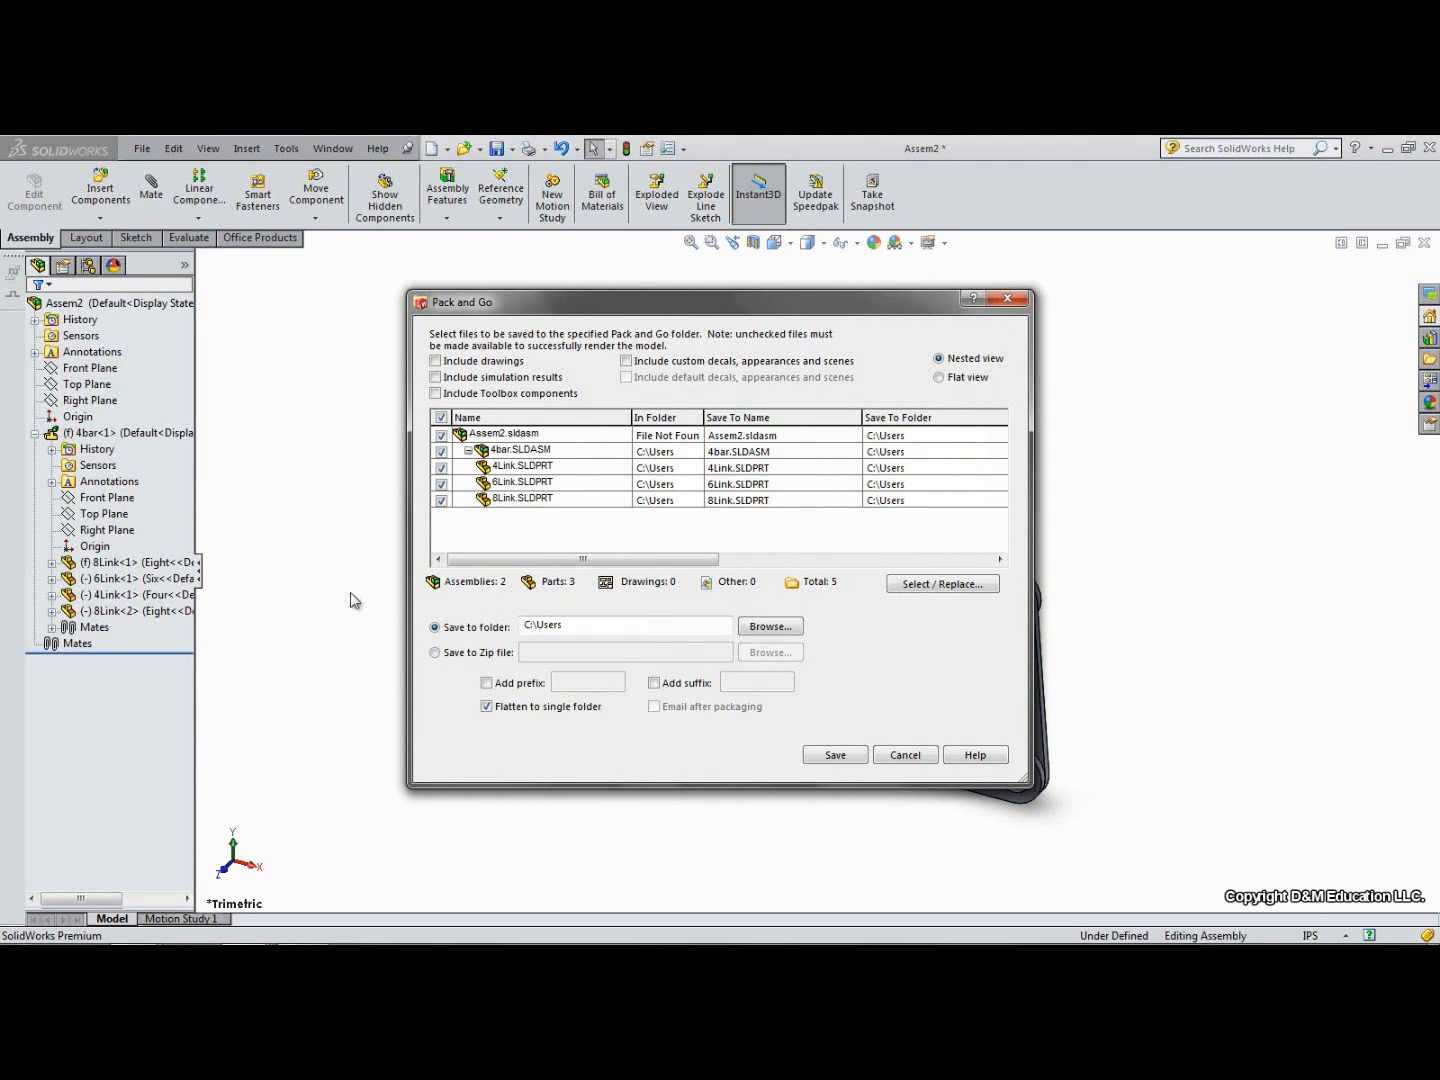
left_click(435, 652)
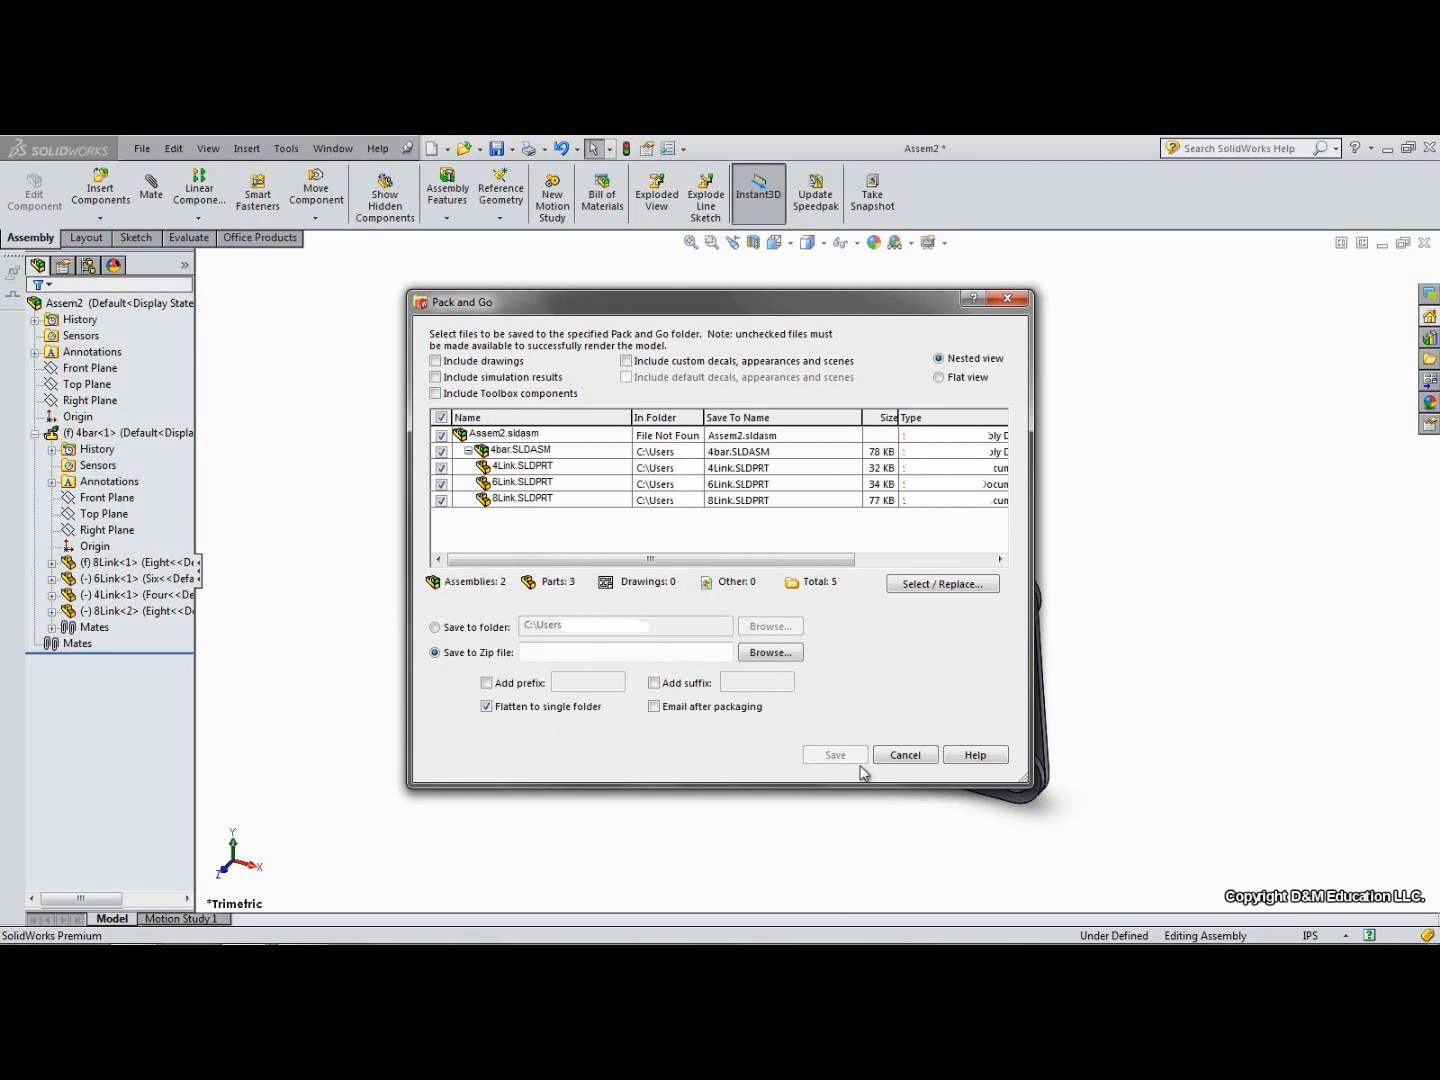
left_click(905, 755)
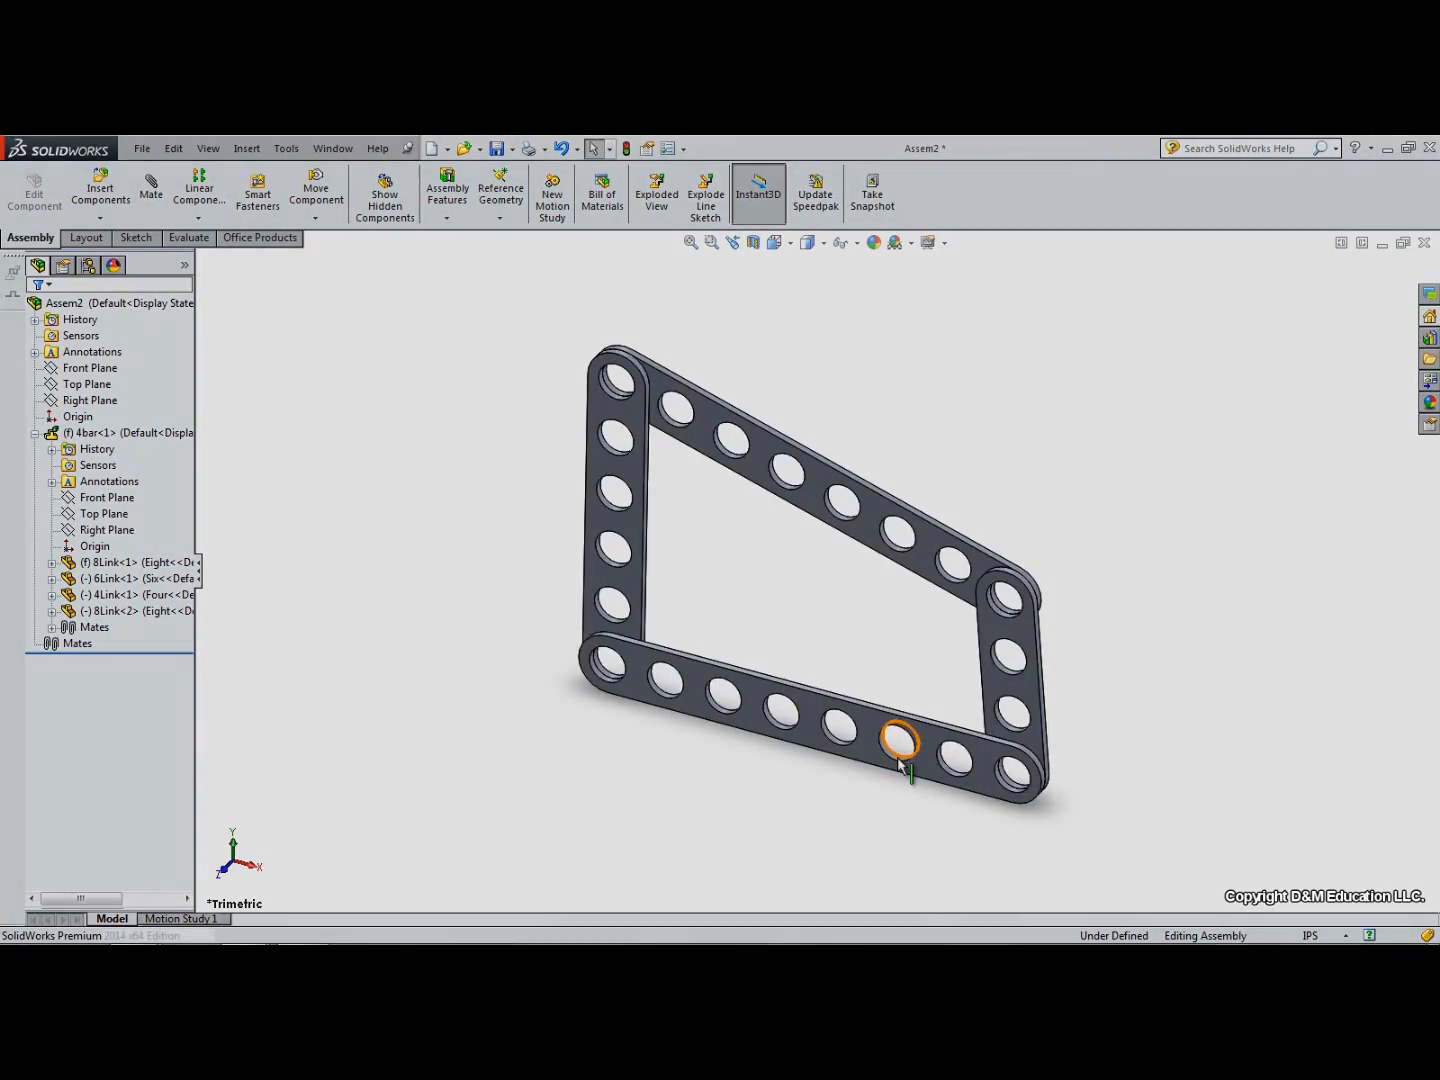